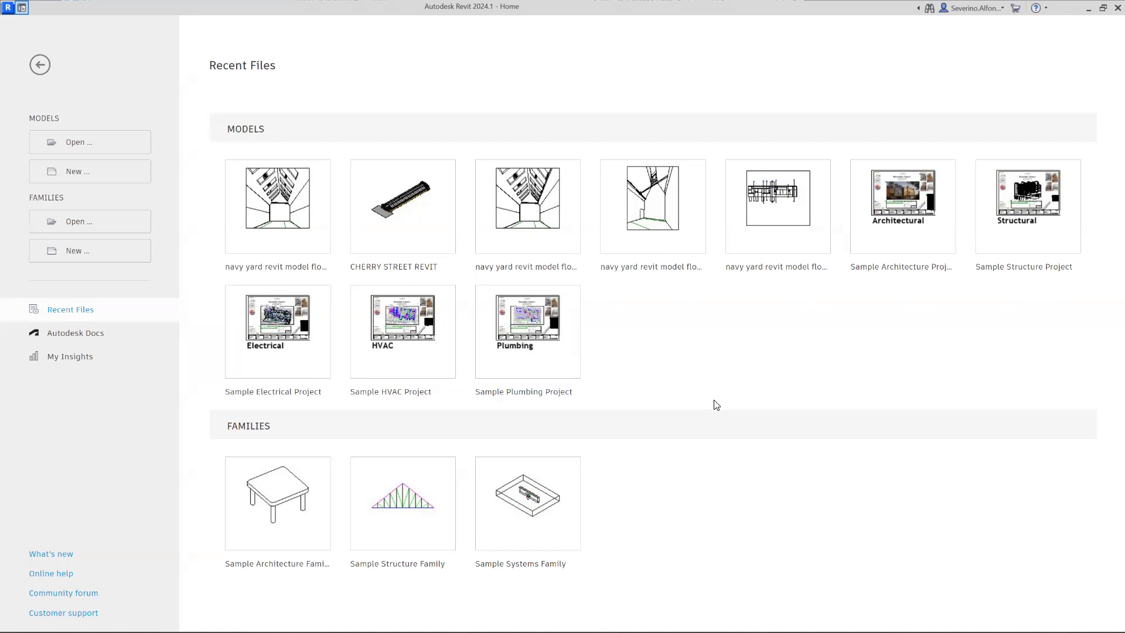
# Survey the 3D Google Maps site at Kitty Hawk Ave and Flagship Dr, then bring up the Revit Tutorial folder
pyautogui.hotkey('alt', 'Tab')
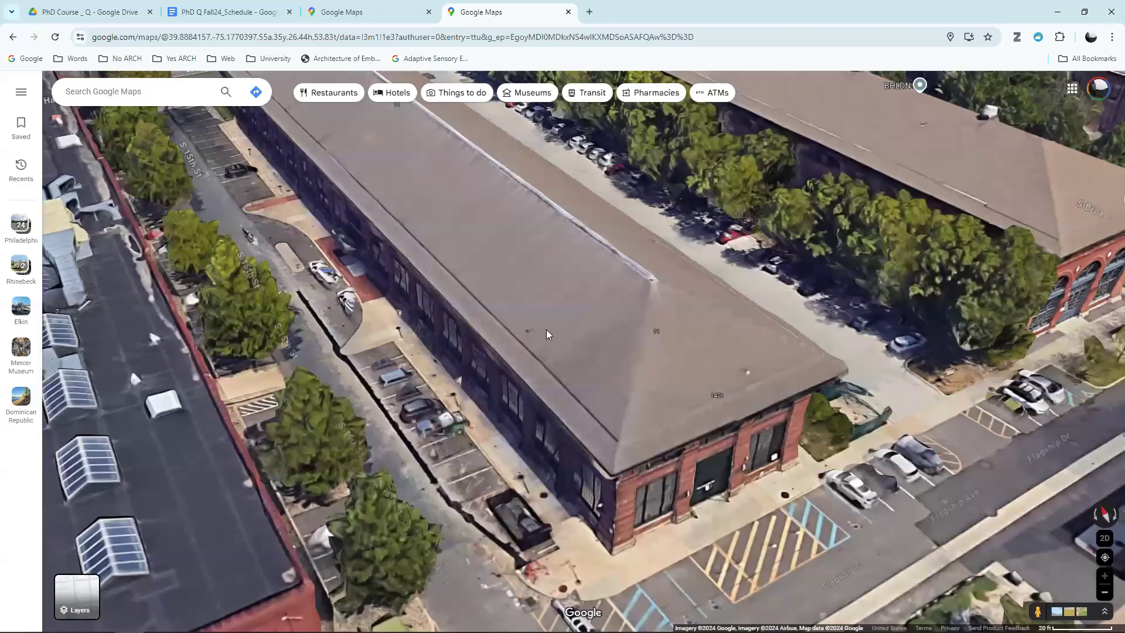
pyautogui.scroll(-3, 408, 213)
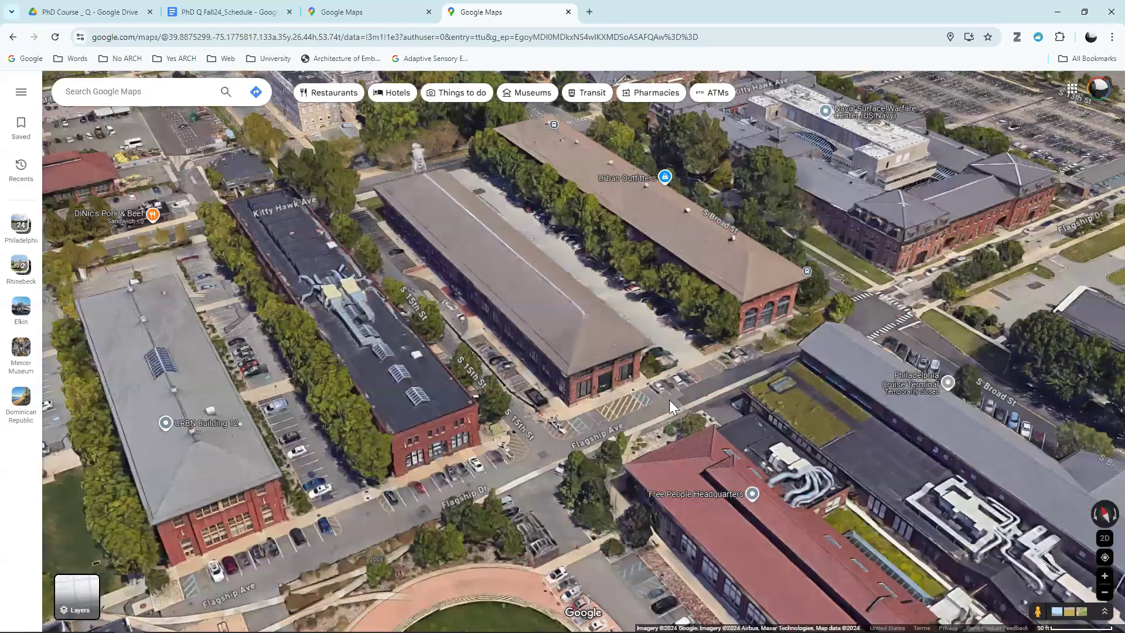
pyautogui.scroll(2, 702, 378)
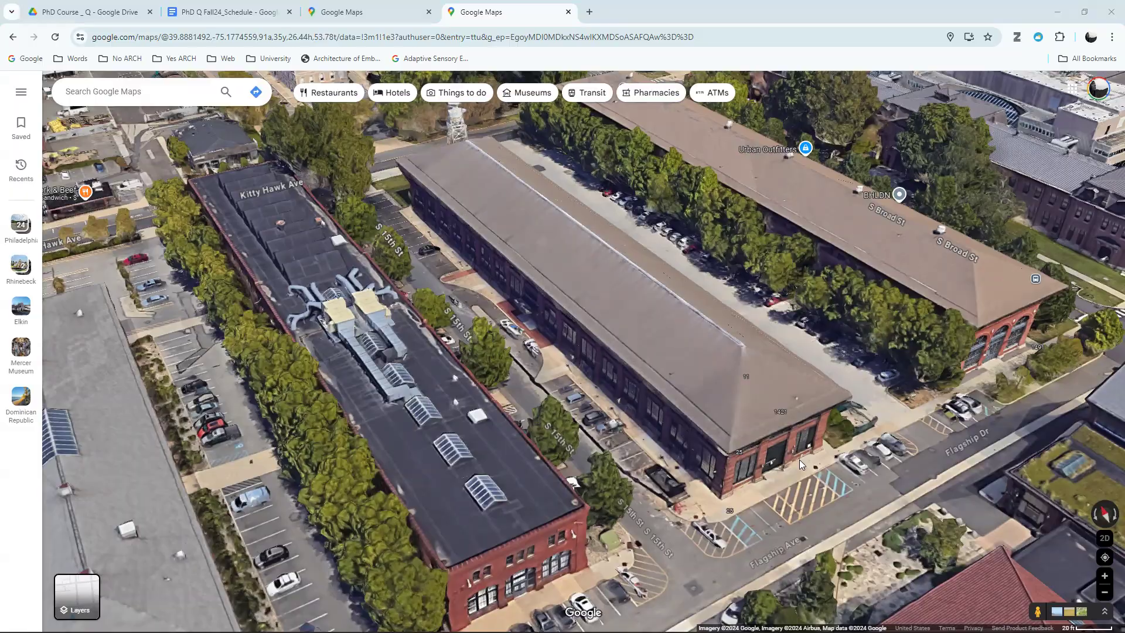
pyautogui.hotkey('alt', 'Tab')
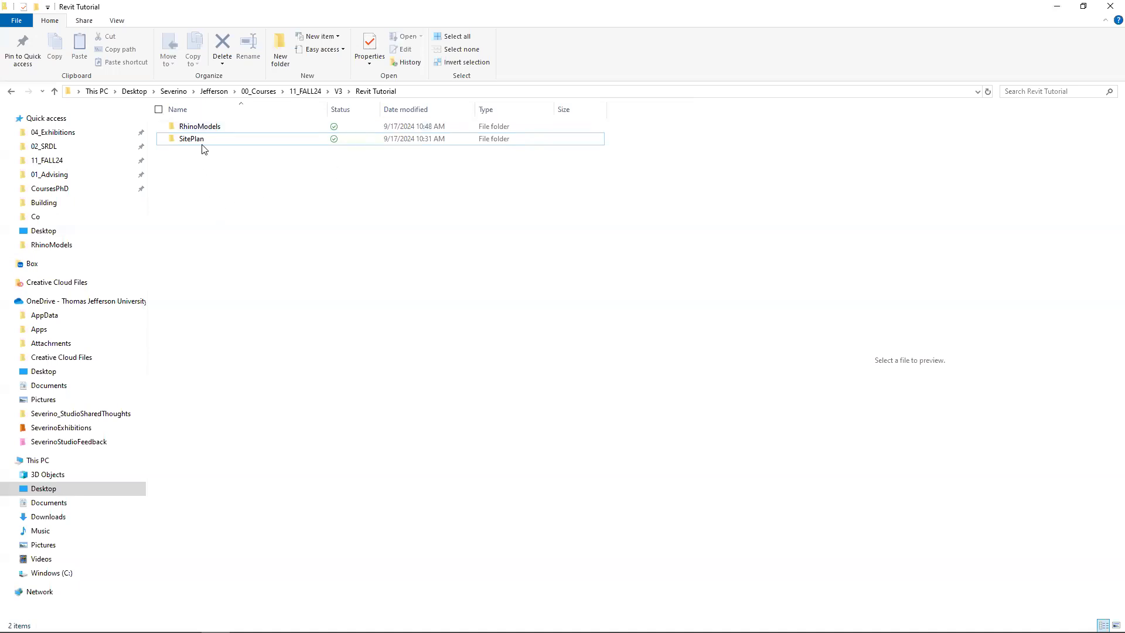
# Open the RhinoModels folder and look over the Project Curved Paths and Project Voids models
pyautogui.doubleClick(200, 126)
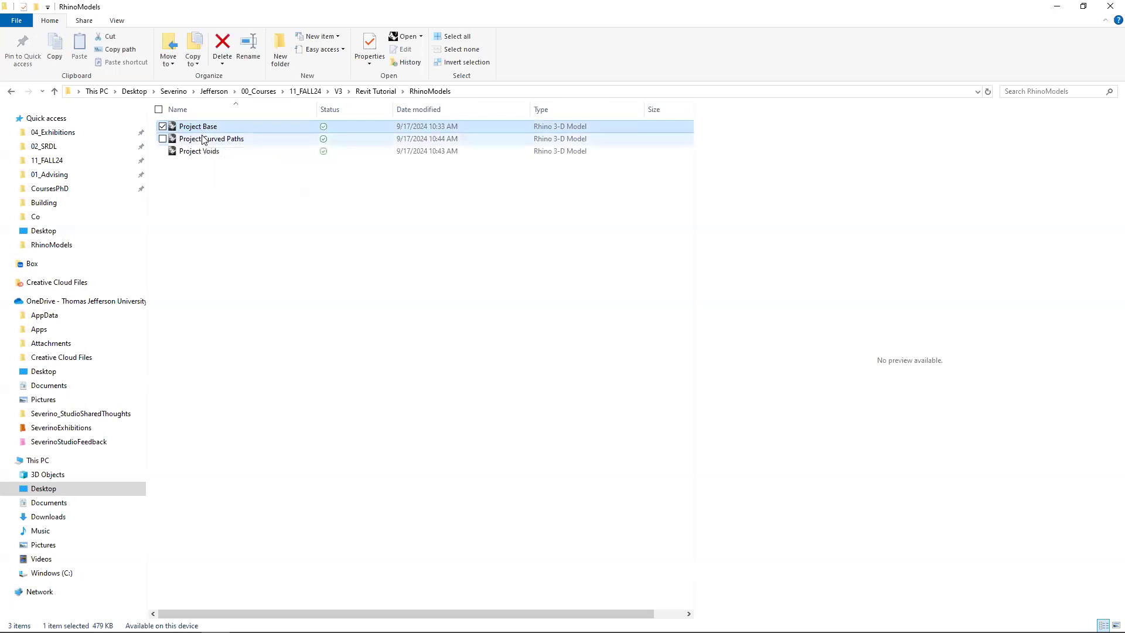
pyautogui.click(204, 143)
pyautogui.click(204, 149)
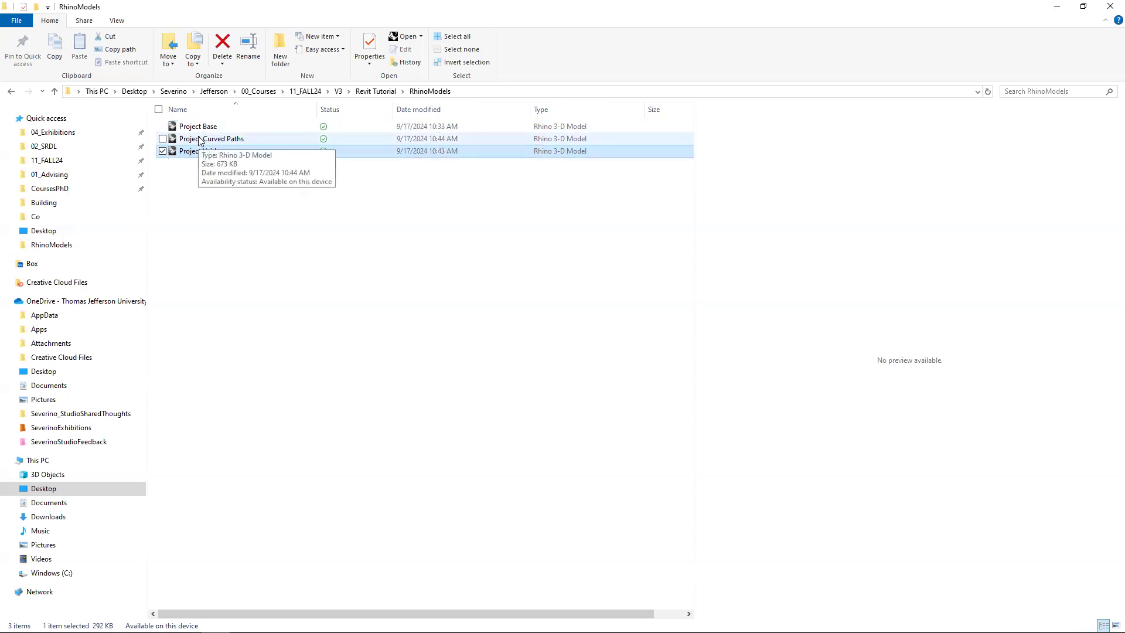
pyautogui.click(238, 223)
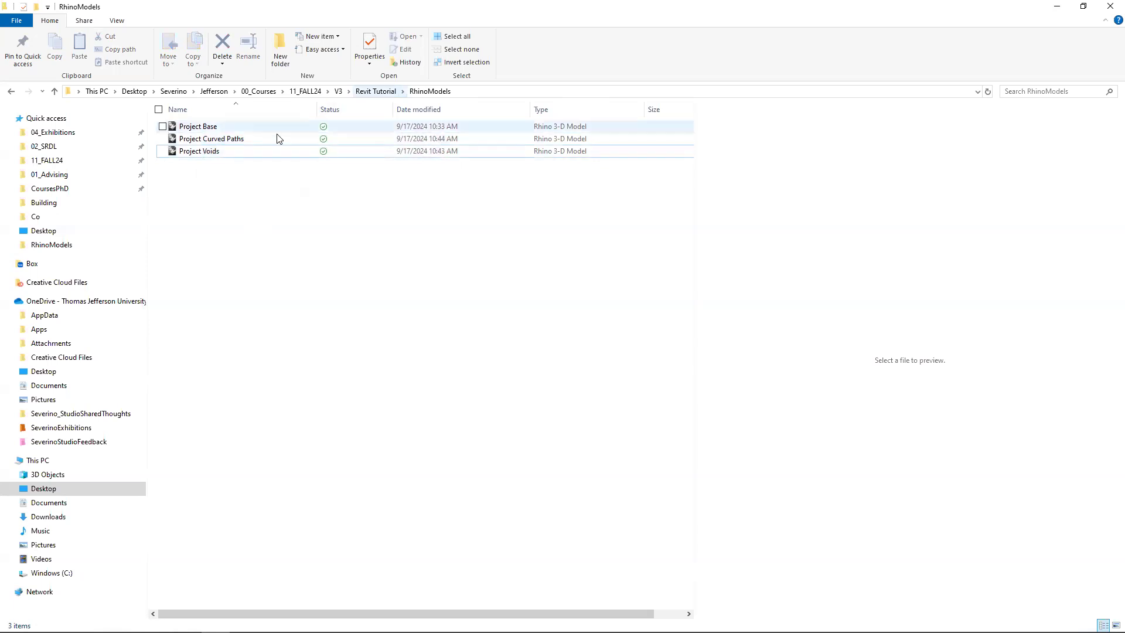
pyautogui.click(218, 144)
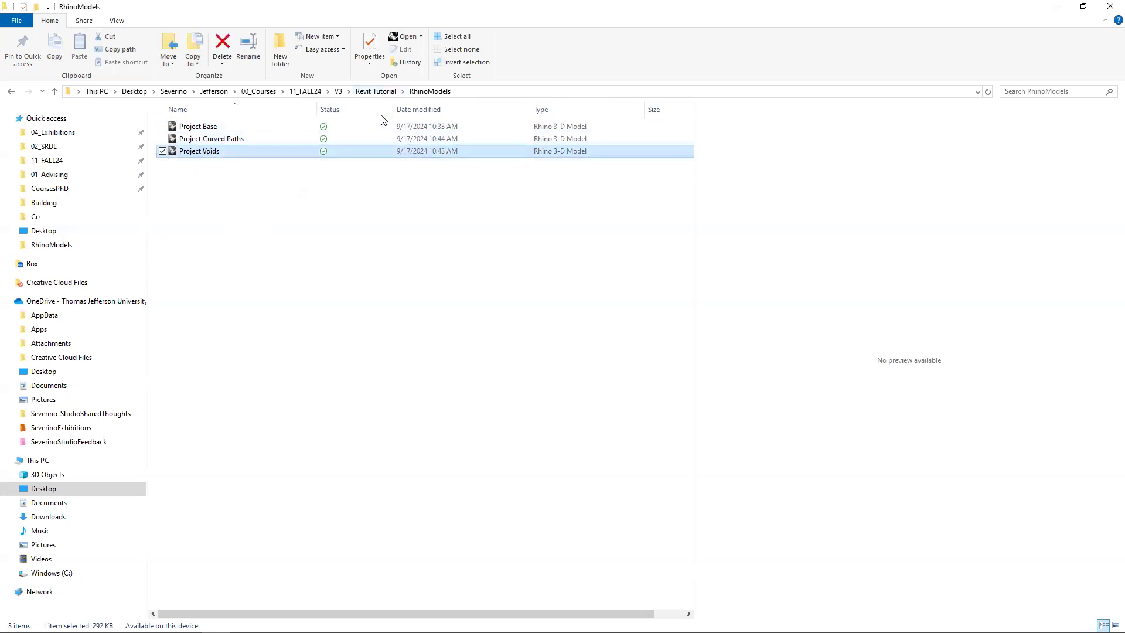
# Go back to Revit Tutorial, open SitePlan and preview the enlarged Dim Site aerial image
pyautogui.click(374, 92)
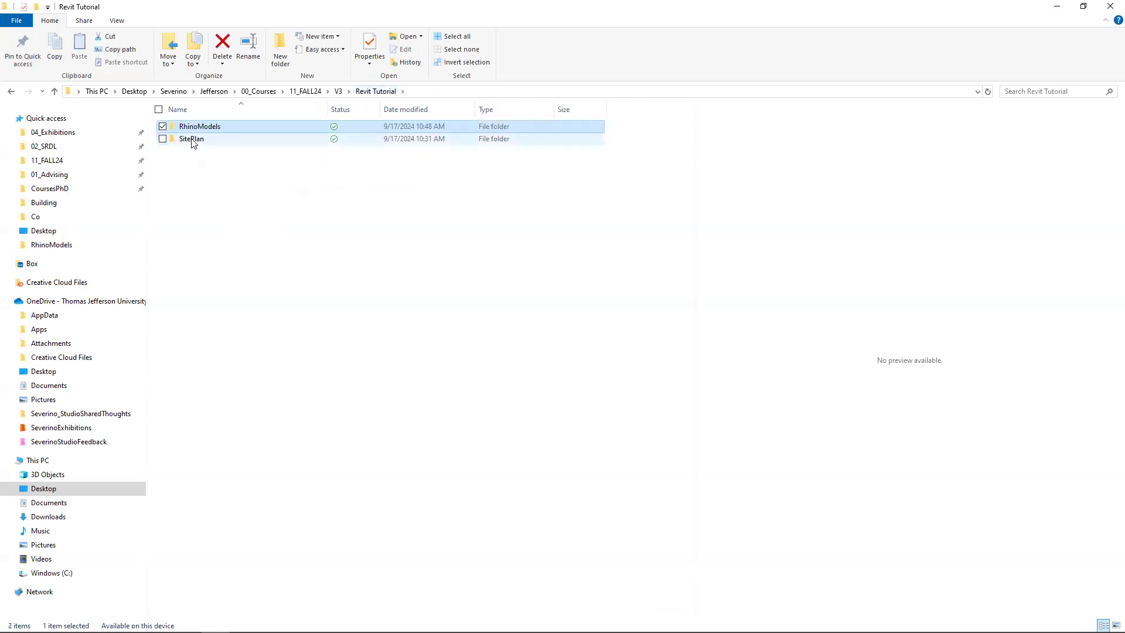
pyautogui.doubleClick(193, 140)
pyautogui.click(195, 134)
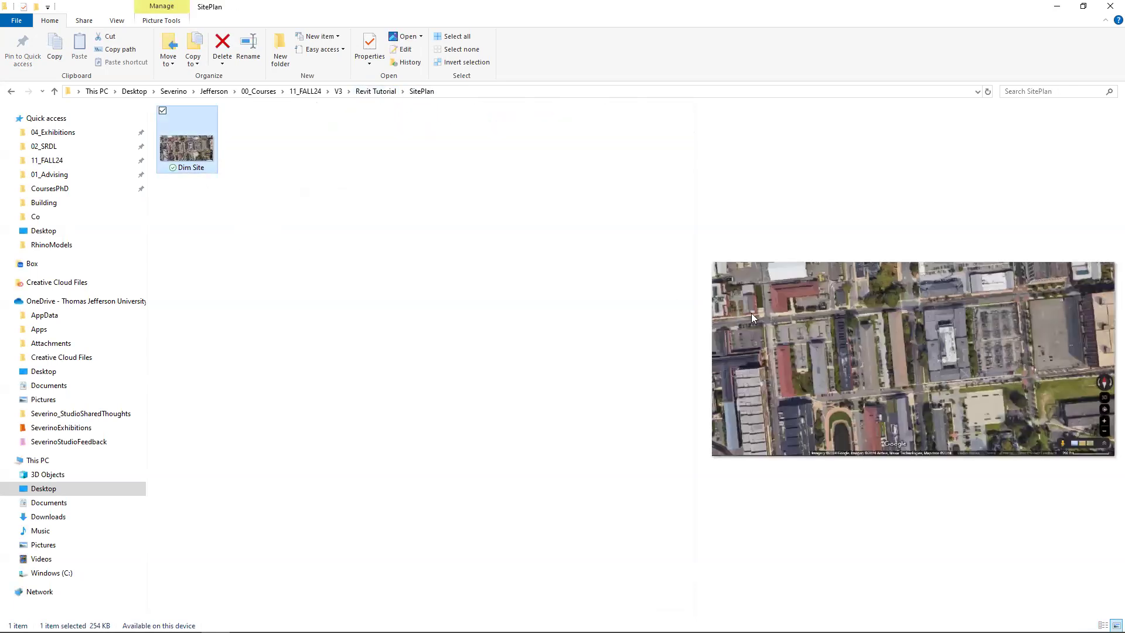
pyautogui.moveTo(693, 260); pyautogui.dragTo(514, 259)
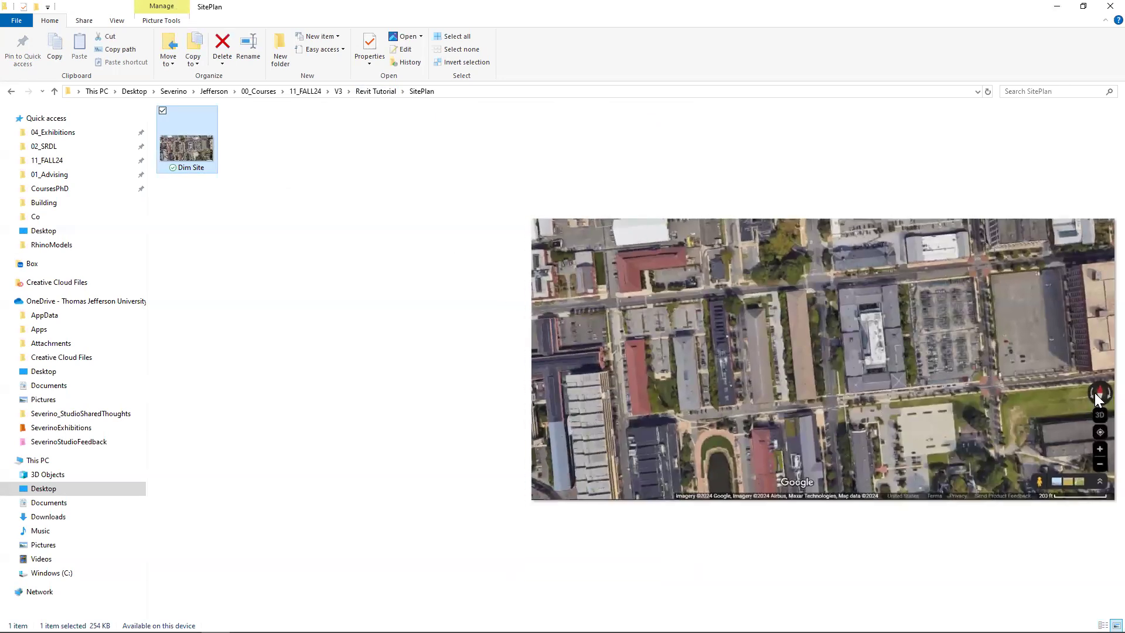
pyautogui.click(281, 269)
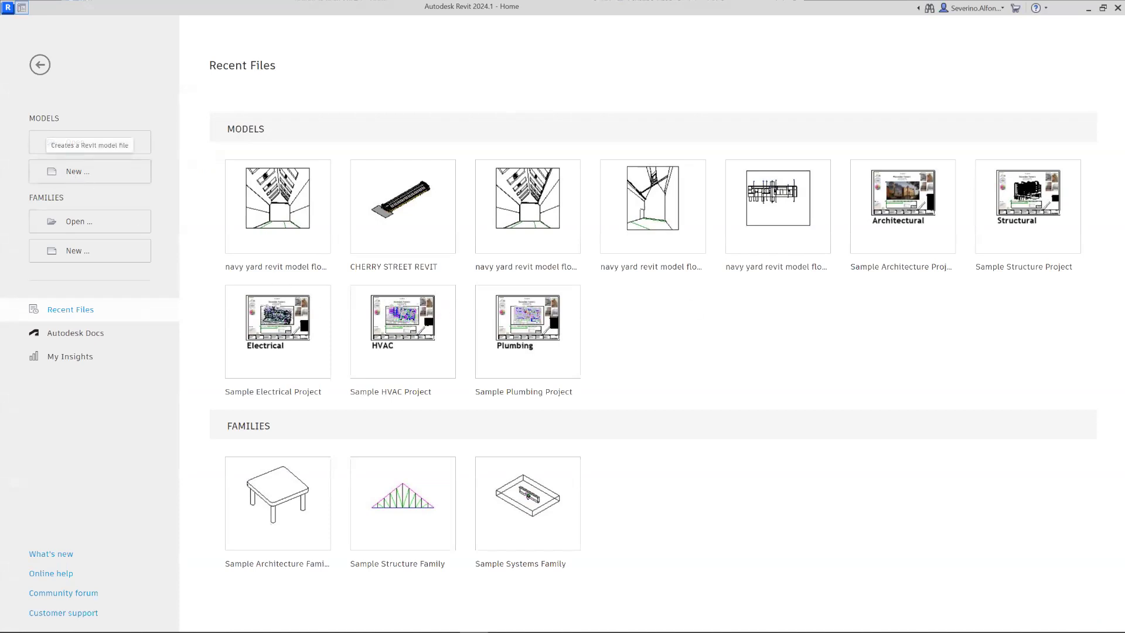
# Start a new Revit project using default.rte from the English-Imperial templates as its template
pyautogui.hotkey('ctrl', 'n')
pyautogui.click(441, 142)
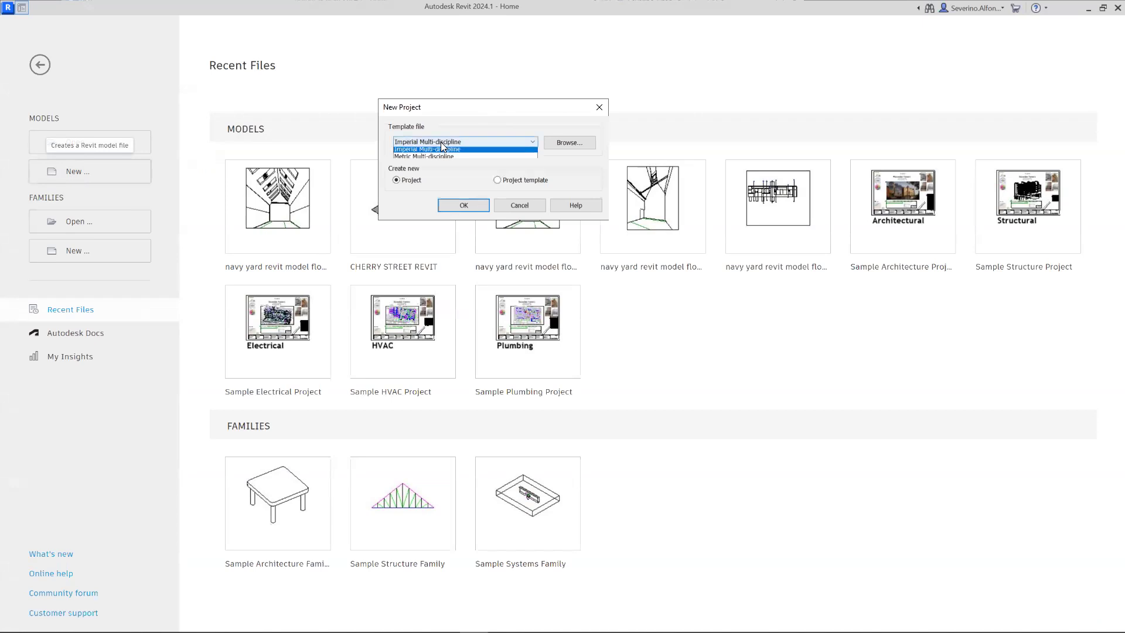
pyautogui.click(404, 199)
pyautogui.click(565, 154)
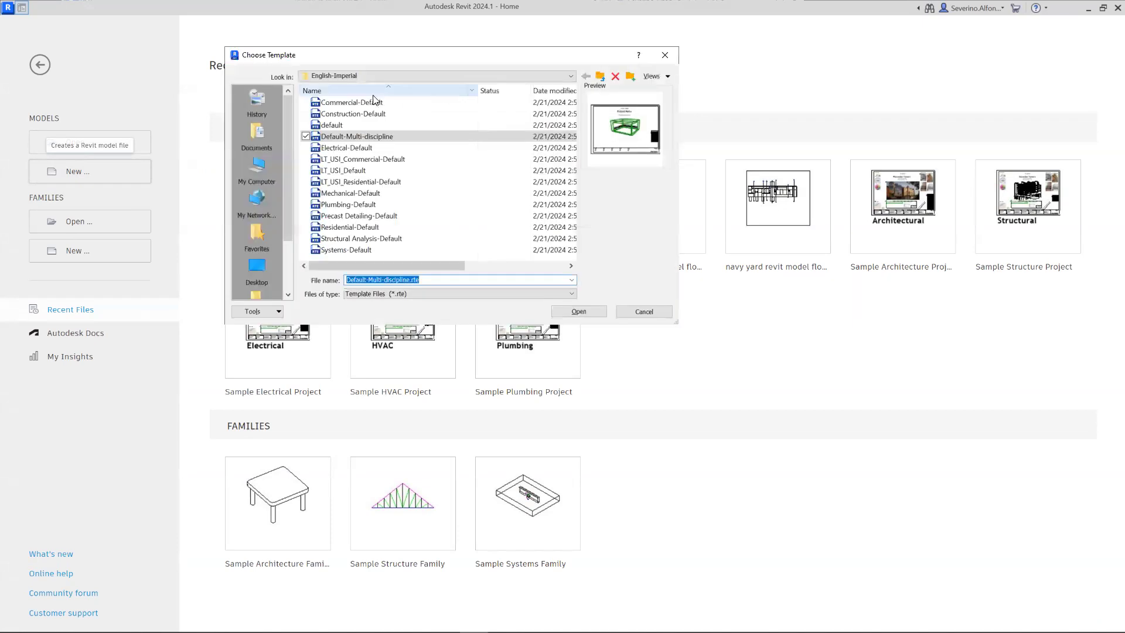
pyautogui.click(333, 125)
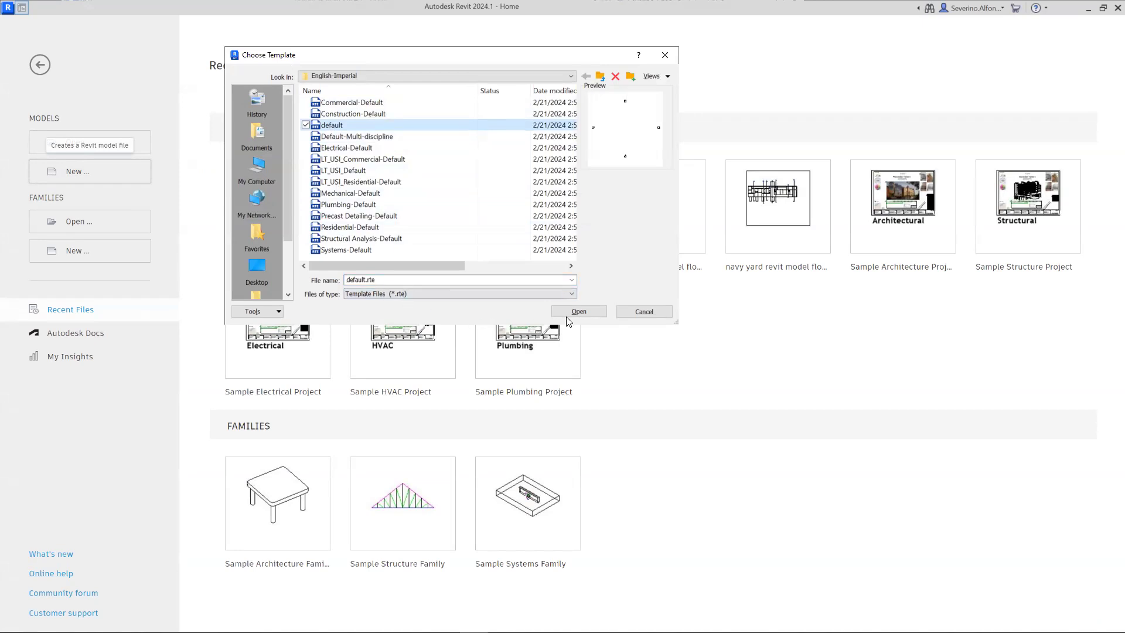
pyautogui.click(581, 311)
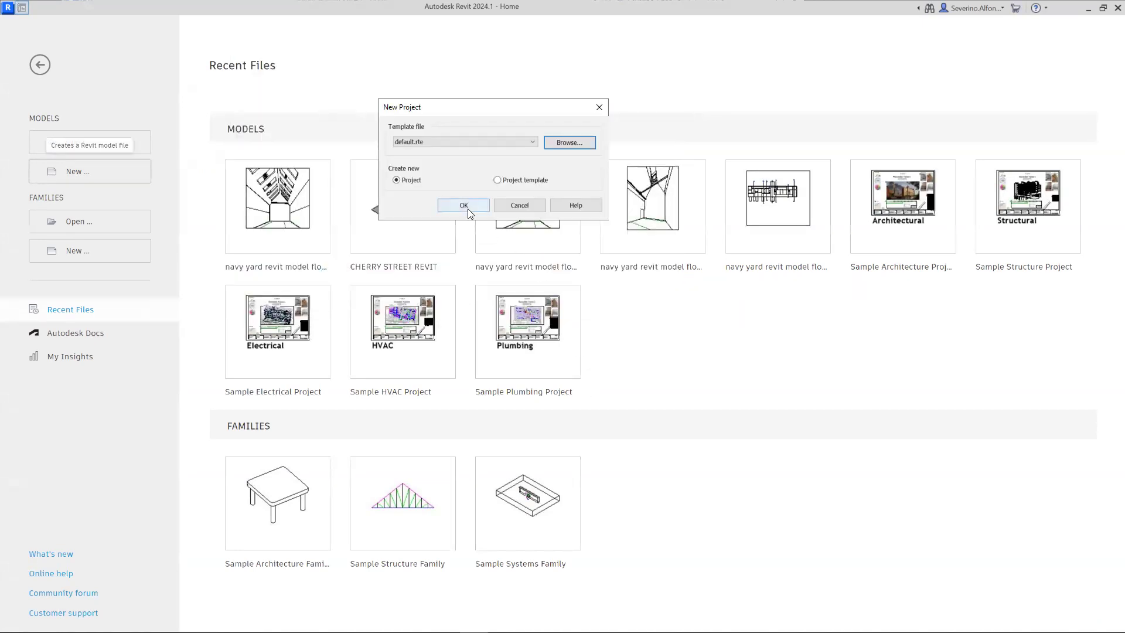
# Create Project1, view the East elevation, then close it to return to the Level 1 plan
pyautogui.click(467, 207)
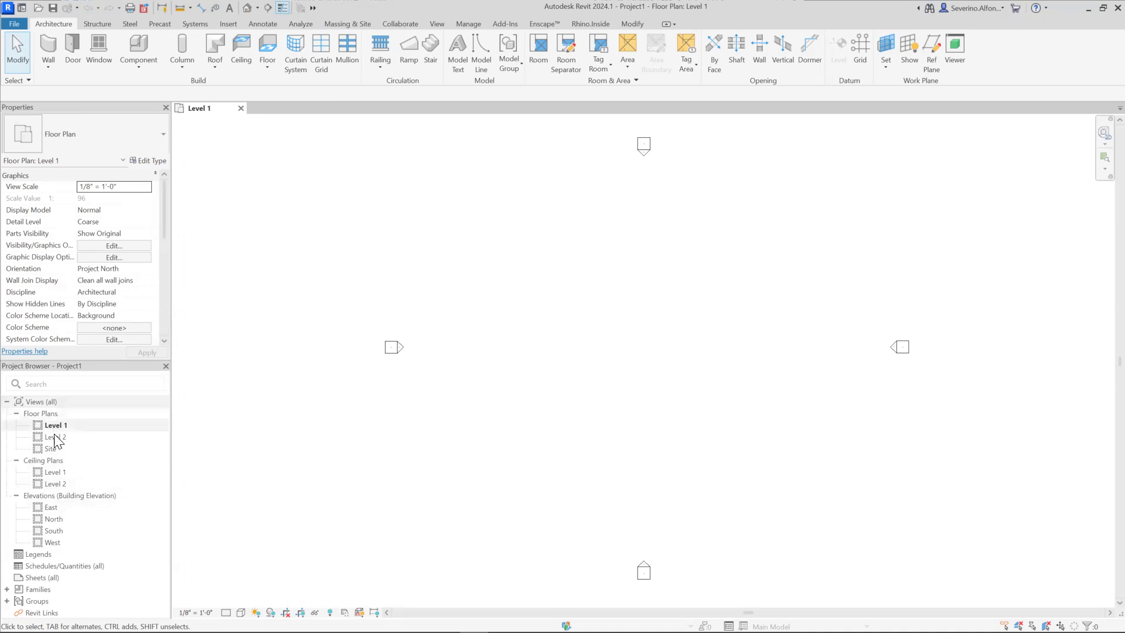
pyautogui.click(54, 483)
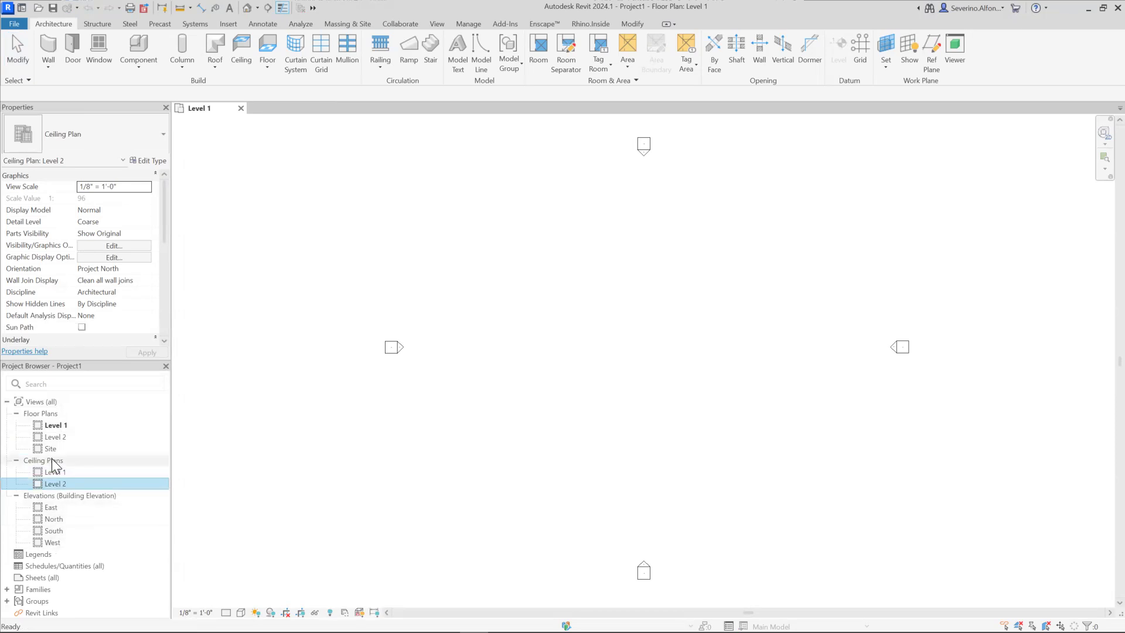
pyautogui.doubleClick(53, 508)
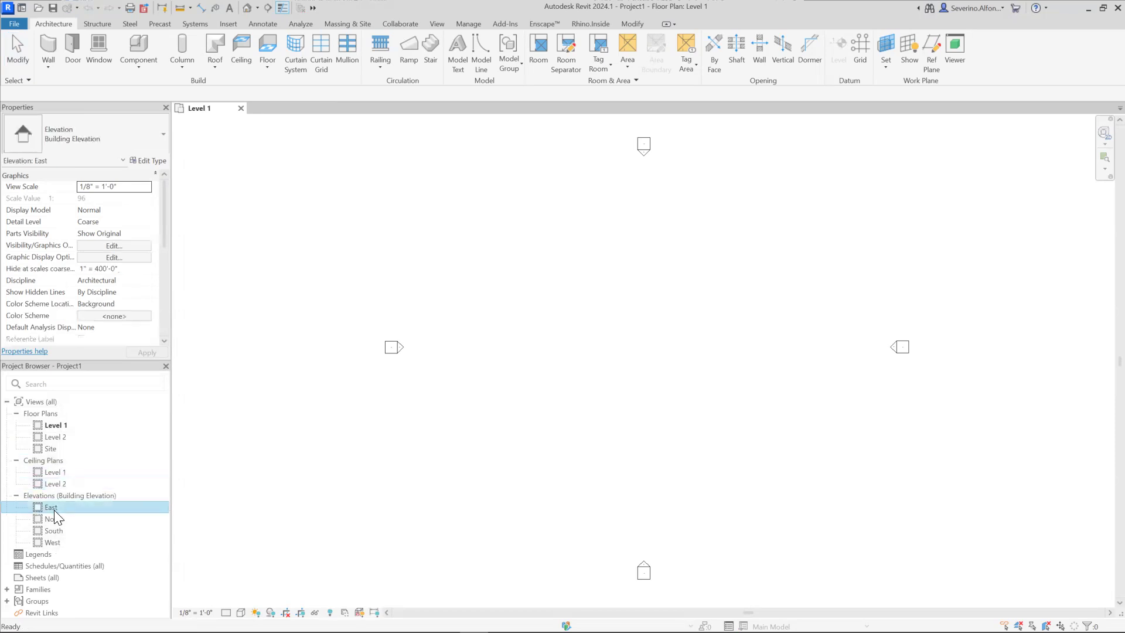
pyautogui.click(203, 109)
pyautogui.click(271, 107)
pyautogui.click(316, 108)
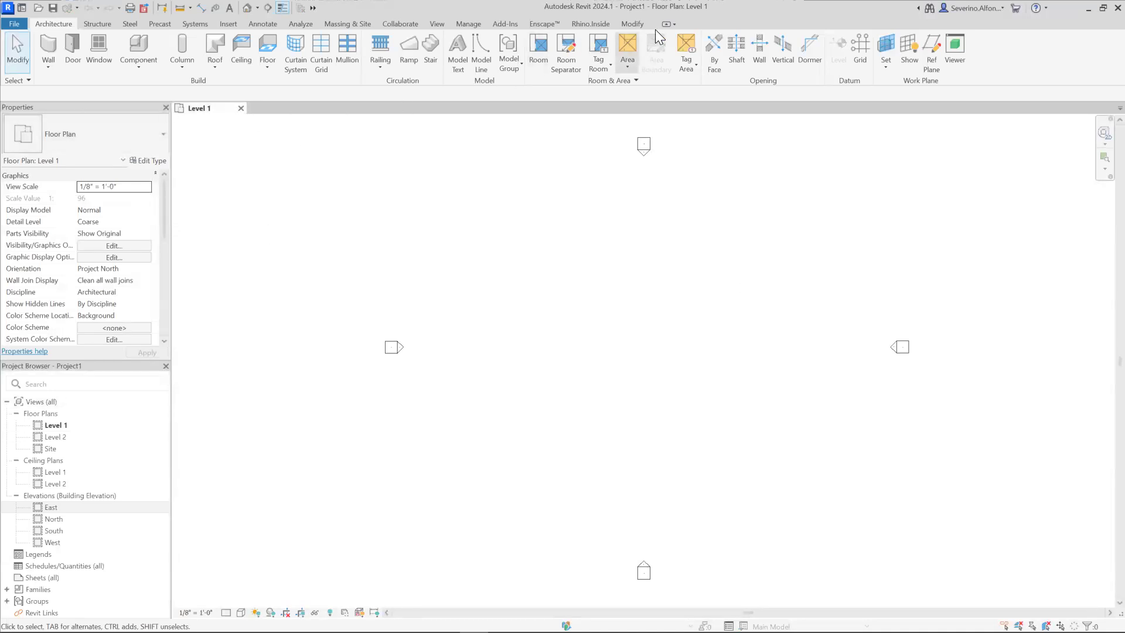
# Check the User Interface panel list on the View tab, leaving it unchanged
pyautogui.click(437, 24)
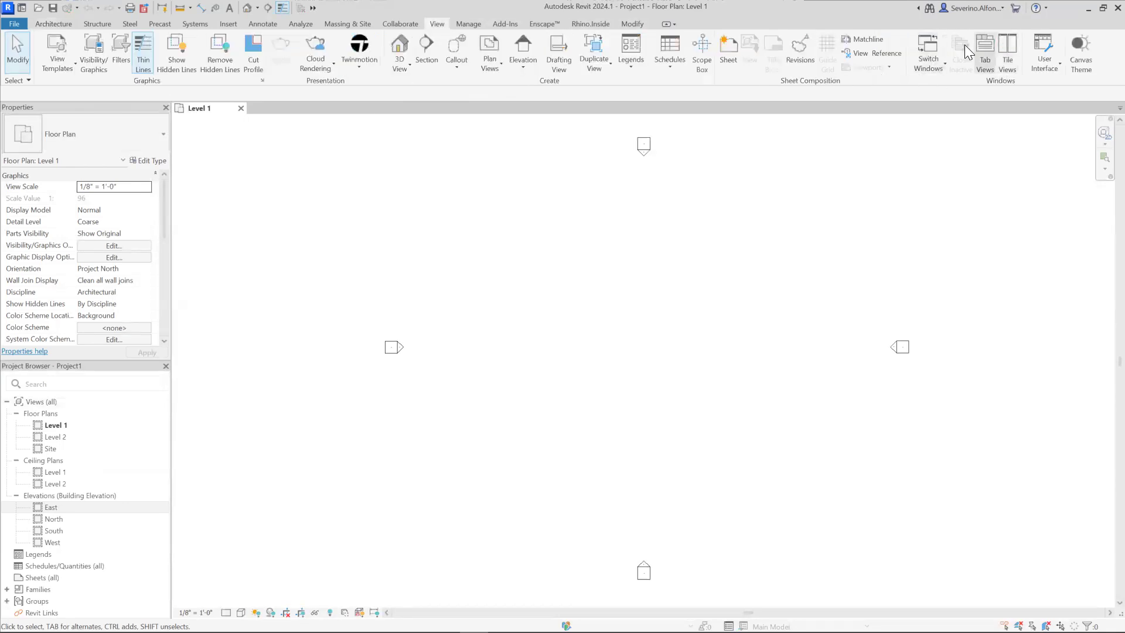
pyautogui.click(1053, 71)
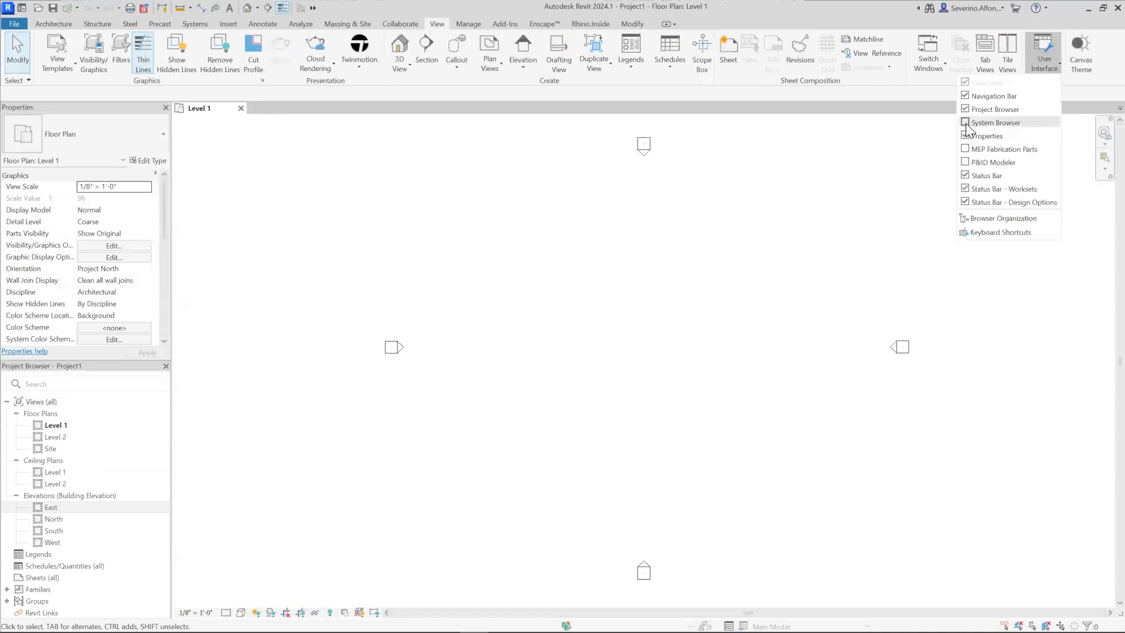
pyautogui.click(633, 357)
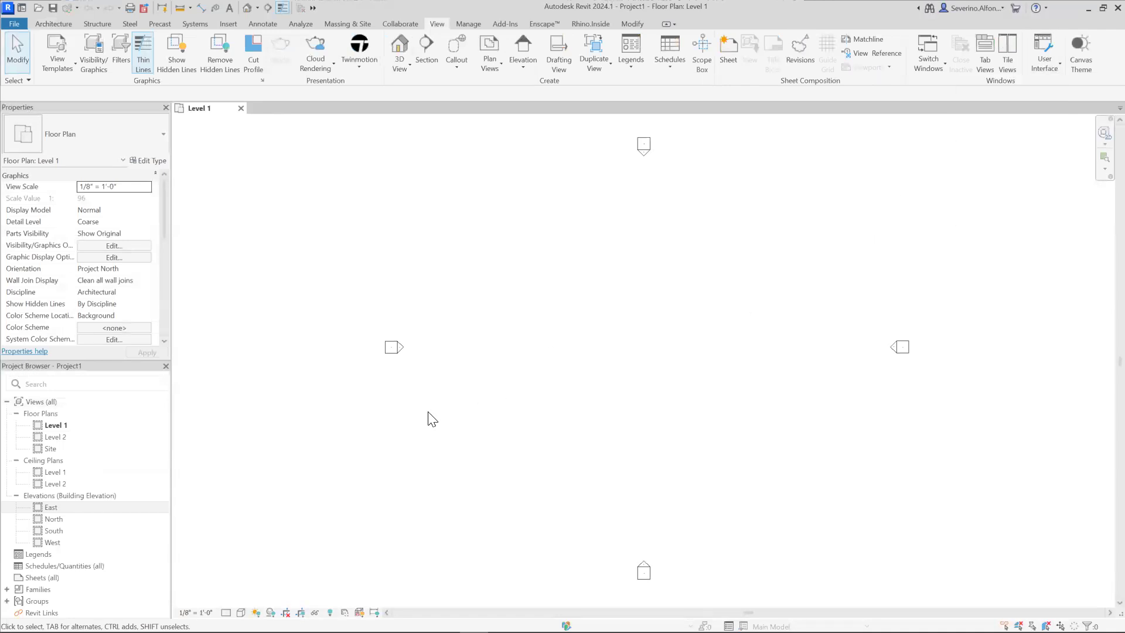
# Select and deselect the west elevation marker on the Level 1 plan
pyautogui.moveTo(369, 329); pyautogui.dragTo(445, 392)
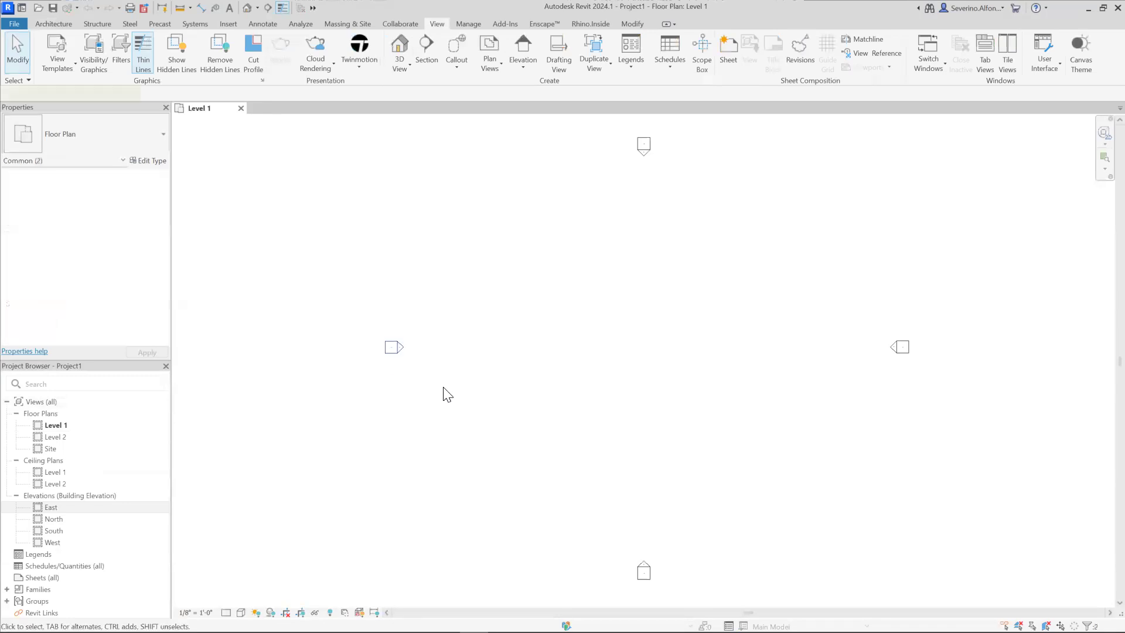
pyautogui.click(402, 348)
pyautogui.click(503, 462)
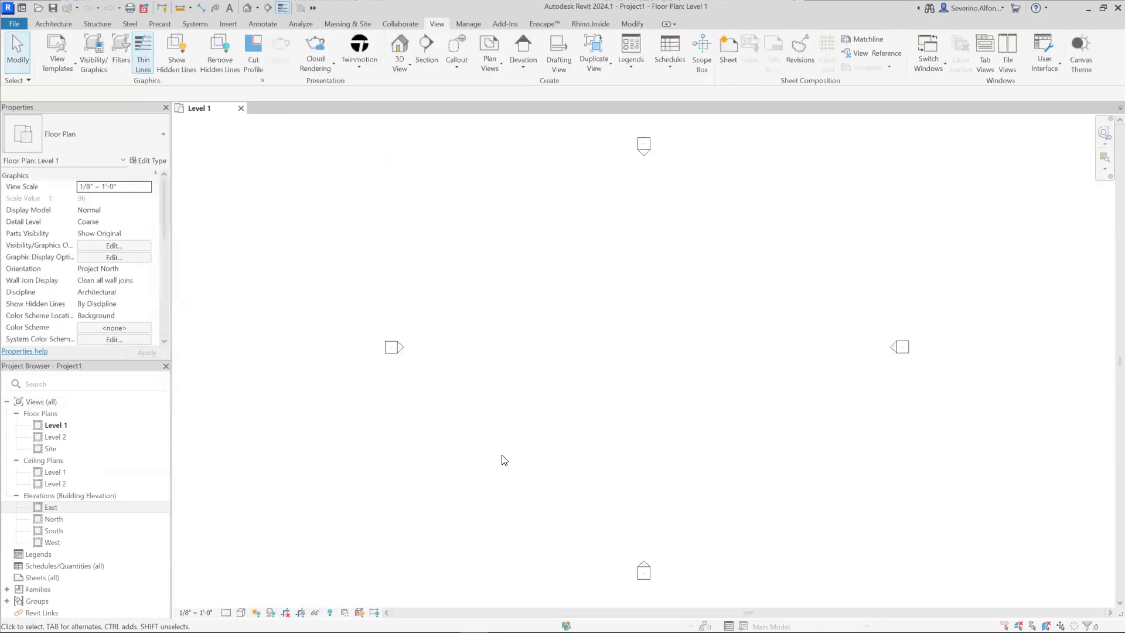
pyautogui.scroll(-2, 503, 460)
pyautogui.click(418, 373)
pyautogui.click(455, 462)
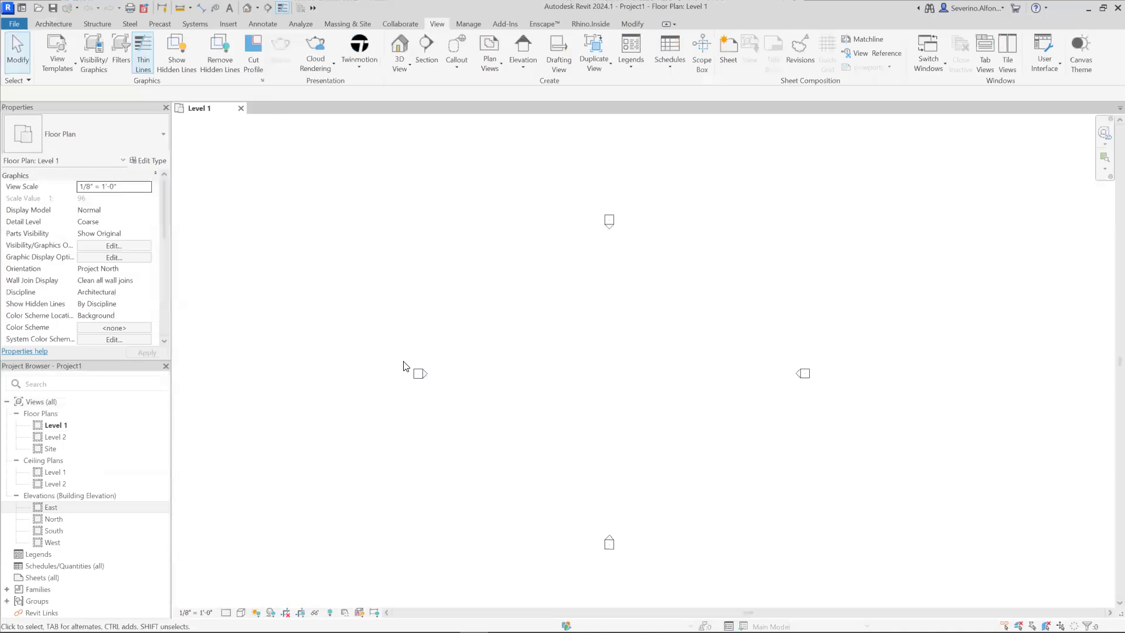
pyautogui.moveTo(403, 367); pyautogui.dragTo(477, 422)
pyautogui.click(420, 385)
# Box-select the west elevation marker, nudge it left and back, then clear the selection
pyautogui.scroll(2, 420, 385)
pyautogui.moveTo(377, 329); pyautogui.dragTo(496, 415)
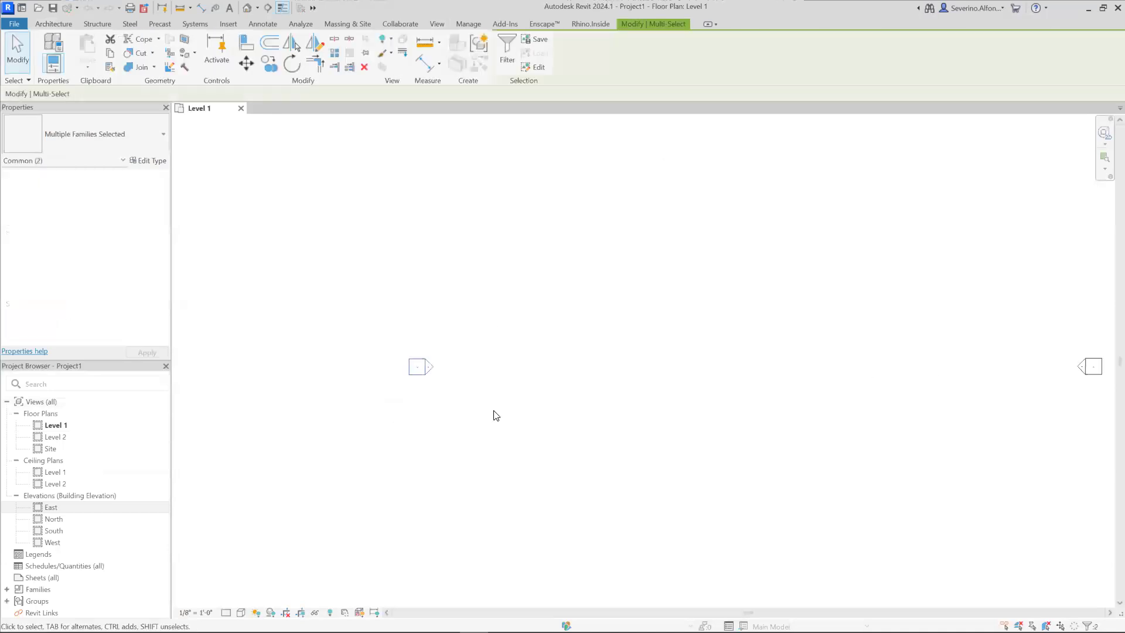
pyautogui.moveTo(424, 367)
pyautogui.mouseDown()
pyautogui.moveTo(321, 354)
pyautogui.moveTo(422, 372)
pyautogui.mouseUp()
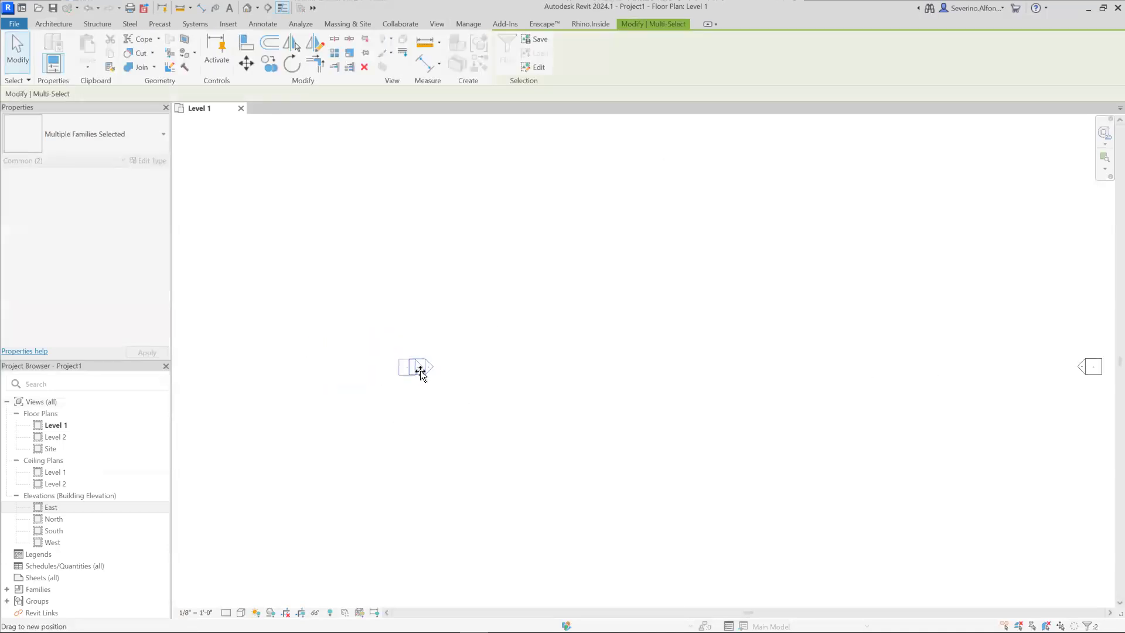
pyautogui.click(463, 415)
pyautogui.click(428, 369)
pyautogui.scroll(-2, 467, 391)
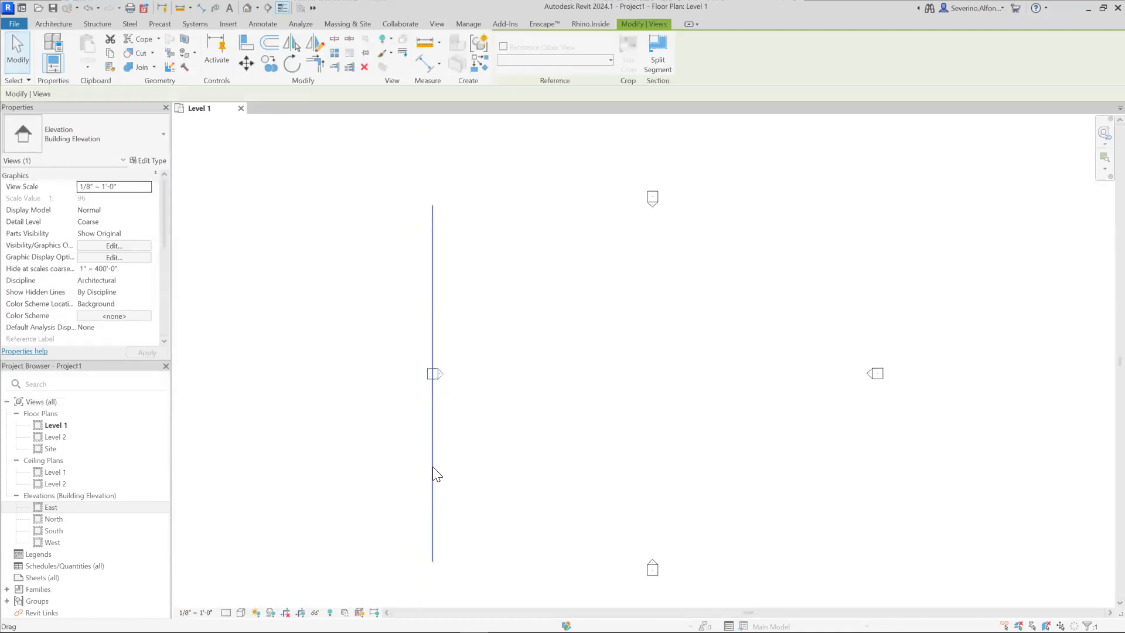
pyautogui.click(660, 476)
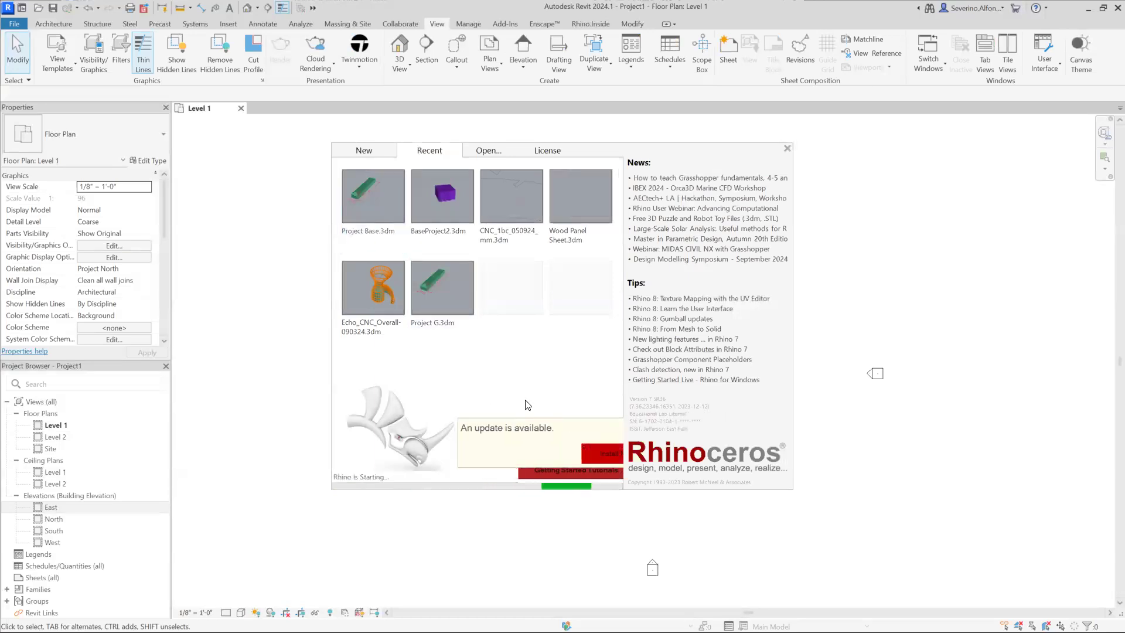
# Close the Rhino start window to show Project Base.3dm with its green building mass
pyautogui.click(787, 150)
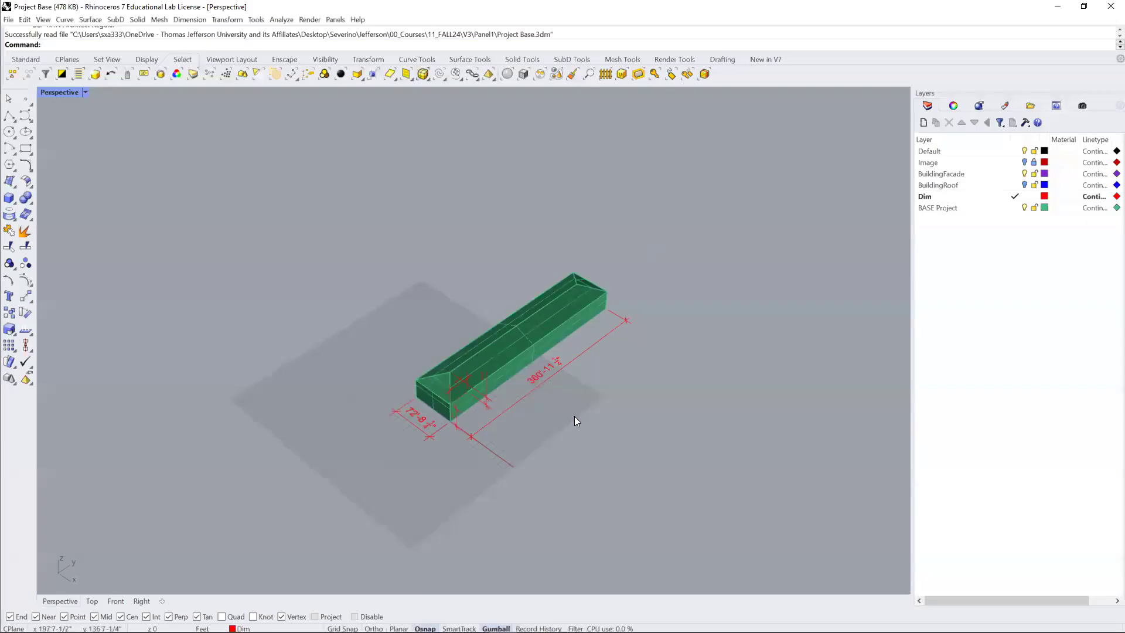
# Orbit around the Project Base building mass and inspect its long length dimension
pyautogui.scroll(3, 539, 397)
pyautogui.scroll(-2, 522, 390)
pyautogui.moveTo(522, 390); pyautogui.dragTo(546, 372, button='right')
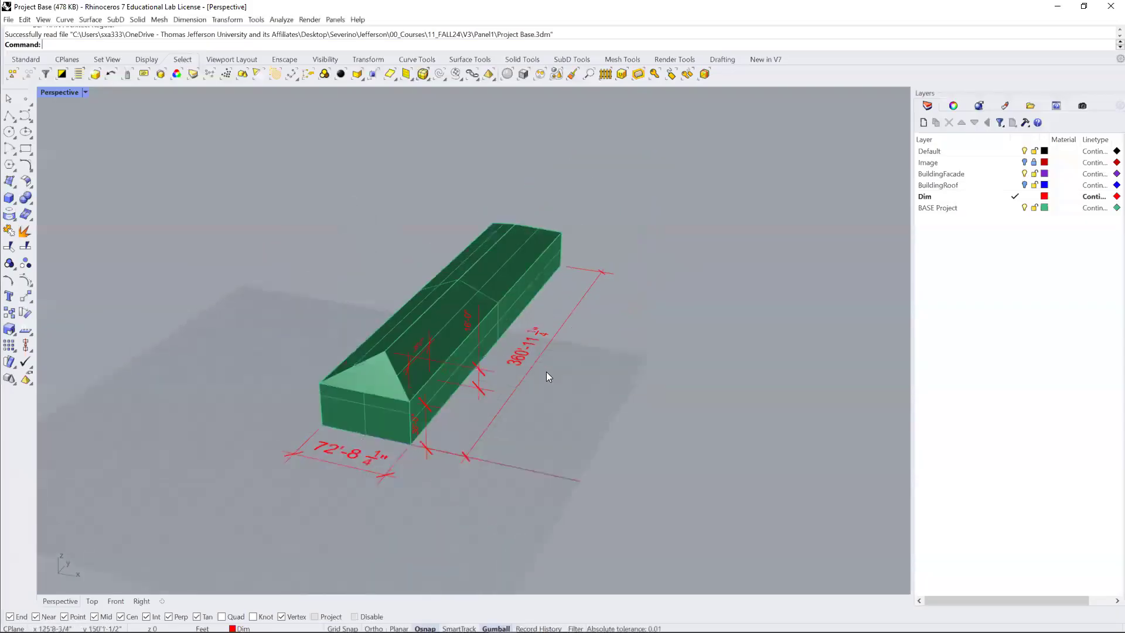
pyautogui.click(526, 356)
pyautogui.click(564, 389)
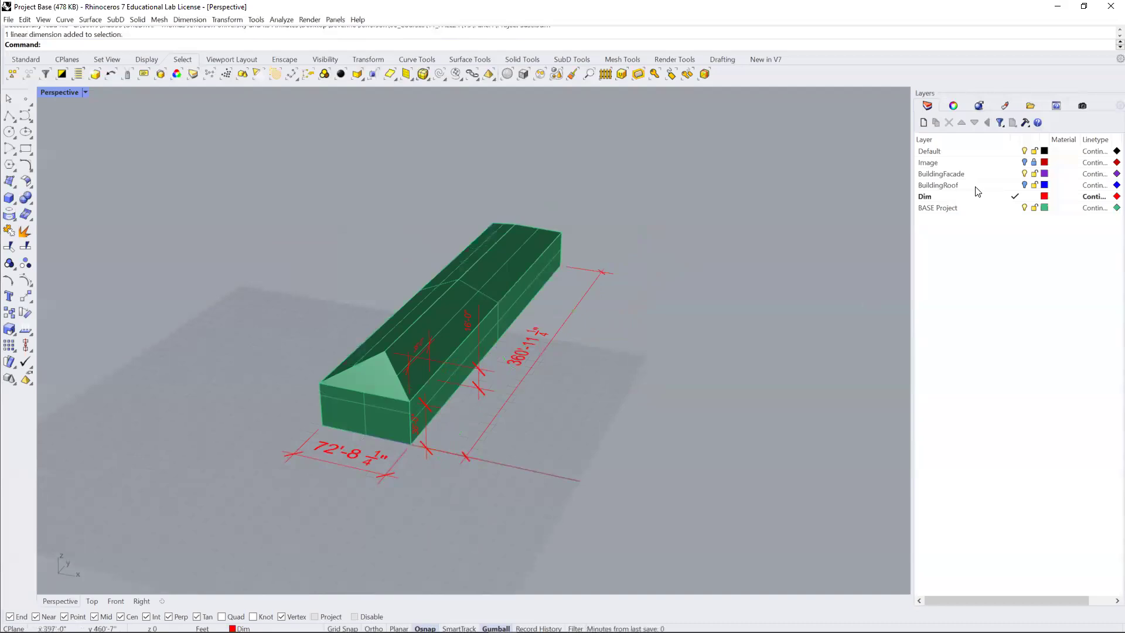
pyautogui.moveTo(642, 341); pyautogui.dragTo(671, 346, button='right')
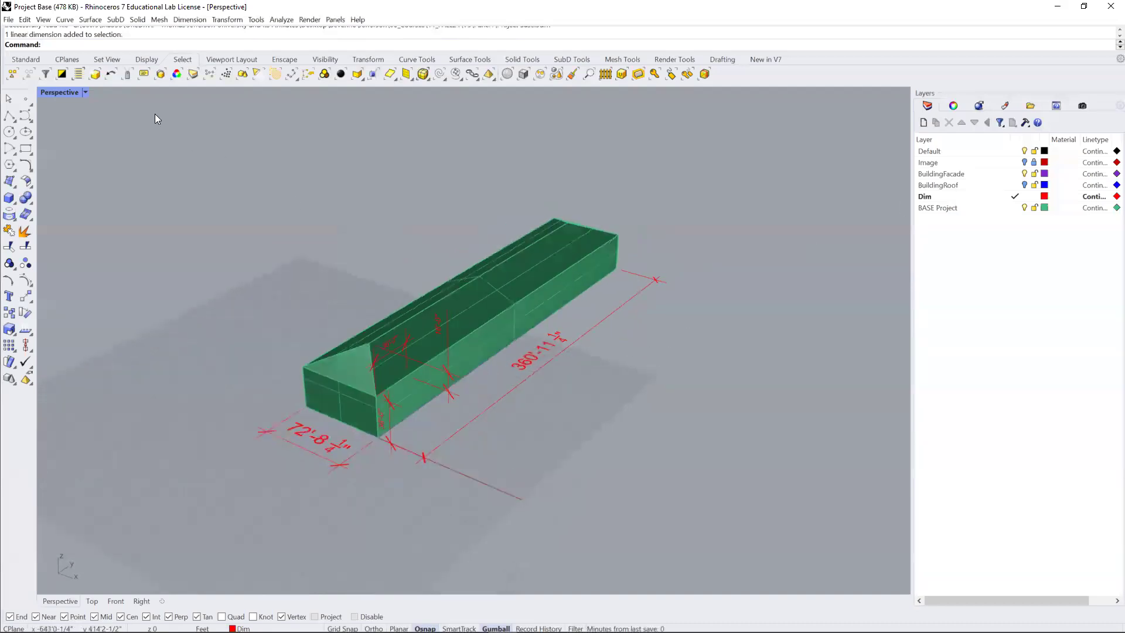
# Save the model as Project Base.3dm in Revit Tutorial > RhinoModels, replacing the existing copy
pyautogui.click(8, 20)
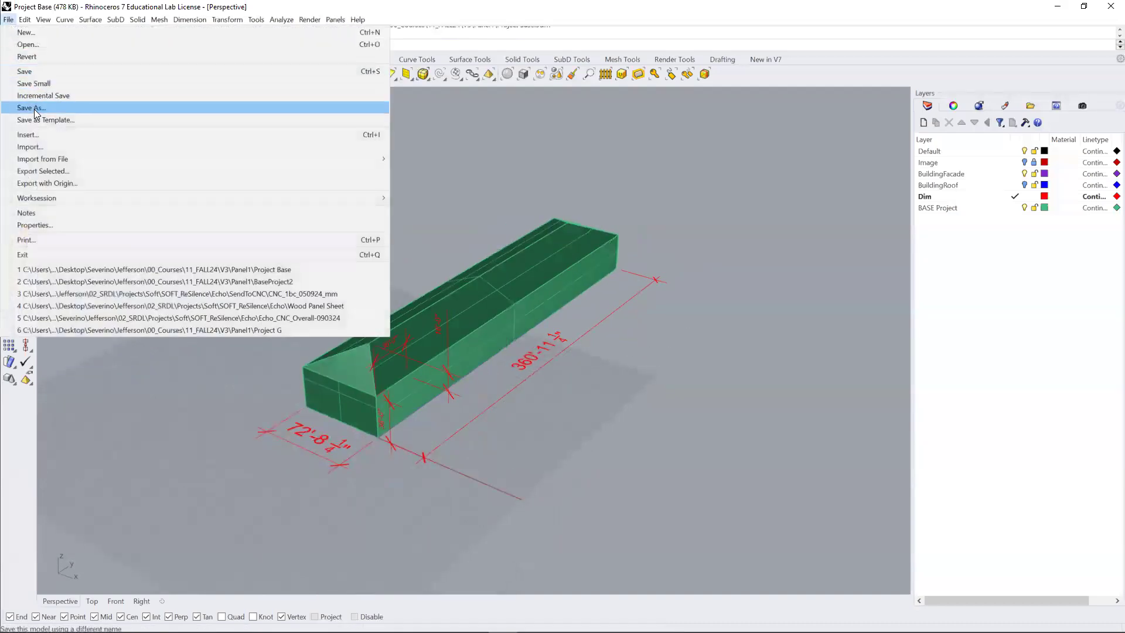
pyautogui.click(30, 107)
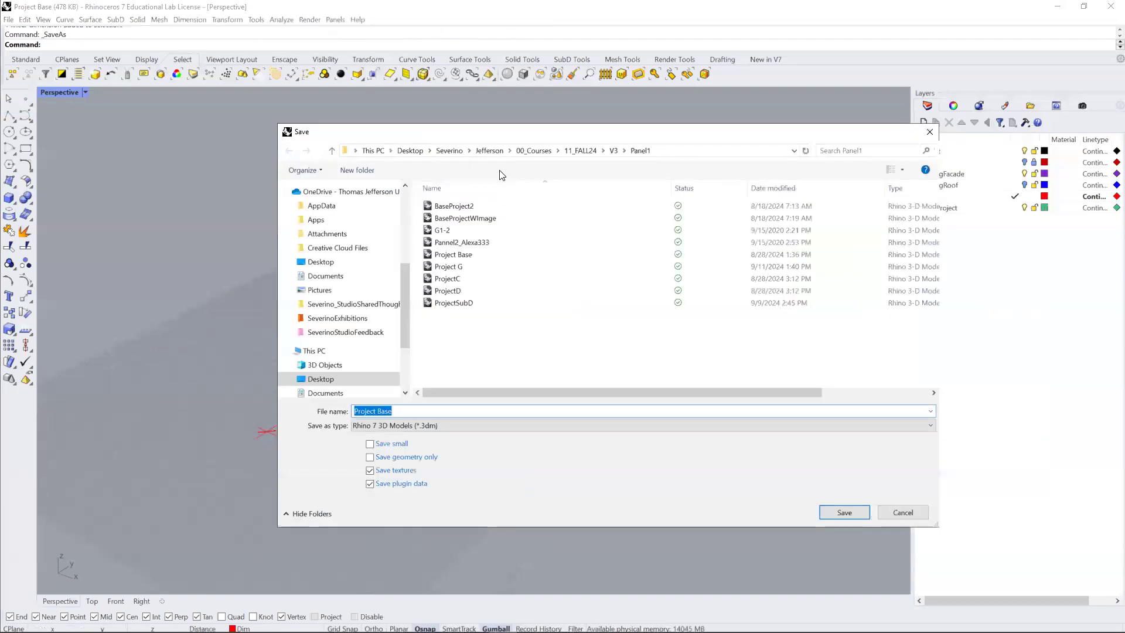
pyautogui.click(613, 151)
pyautogui.doubleClick(455, 242)
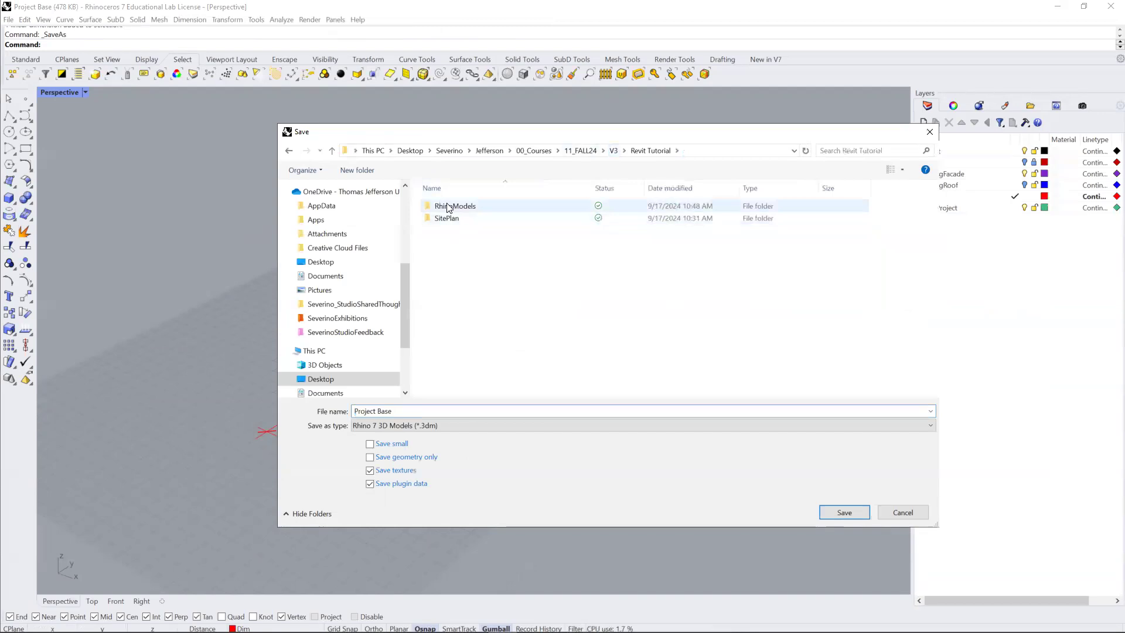
pyautogui.click(448, 207)
pyautogui.doubleClick(447, 206)
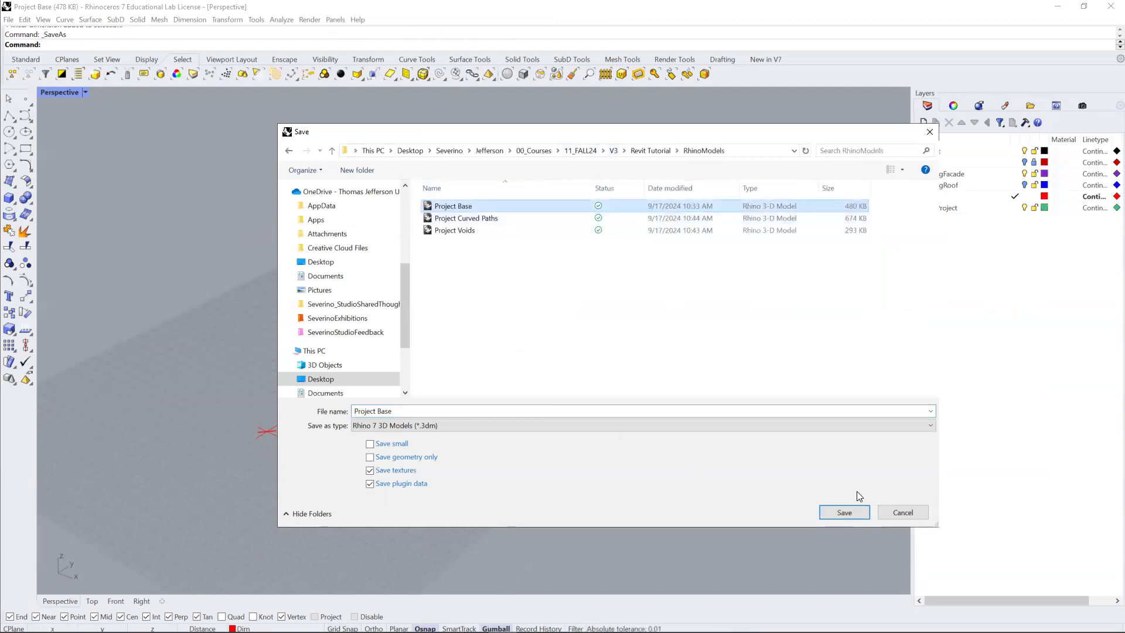
pyautogui.click(851, 512)
pyautogui.click(594, 356)
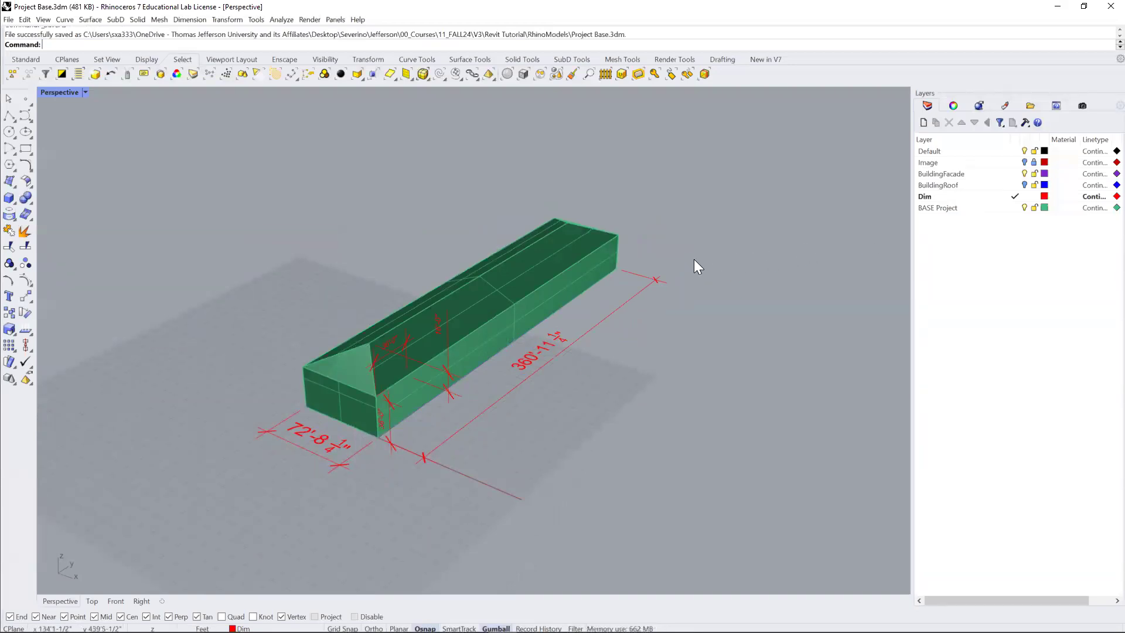
# Delete the overall length and 72' width dimensions, then select the building polysurface
pyautogui.click(663, 282)
pyautogui.press('Delete')
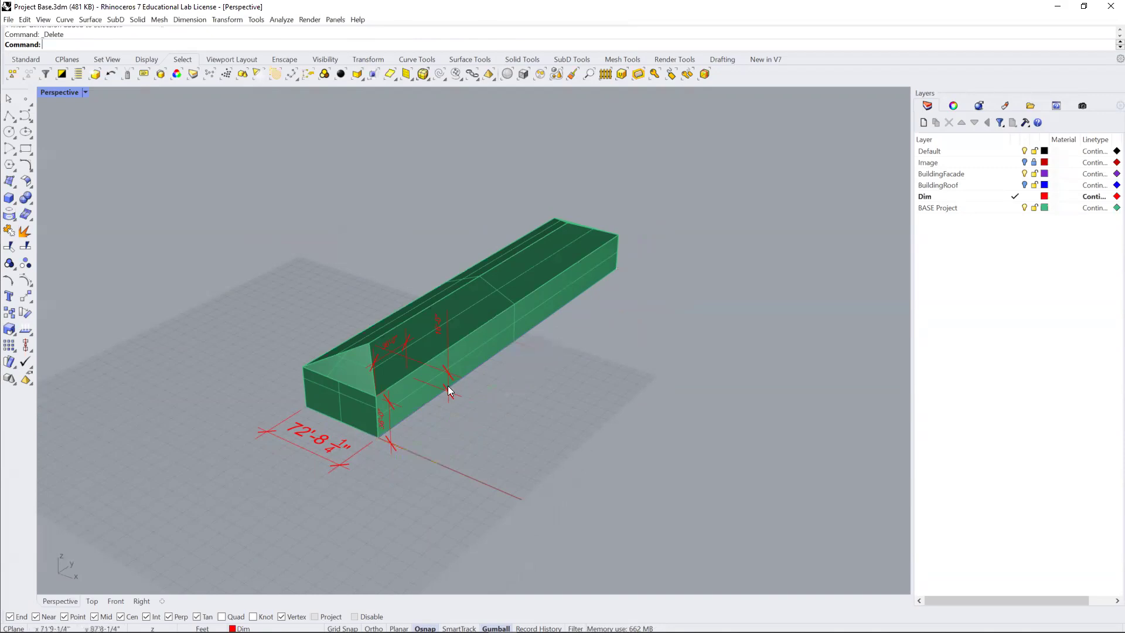
pyautogui.click(355, 450)
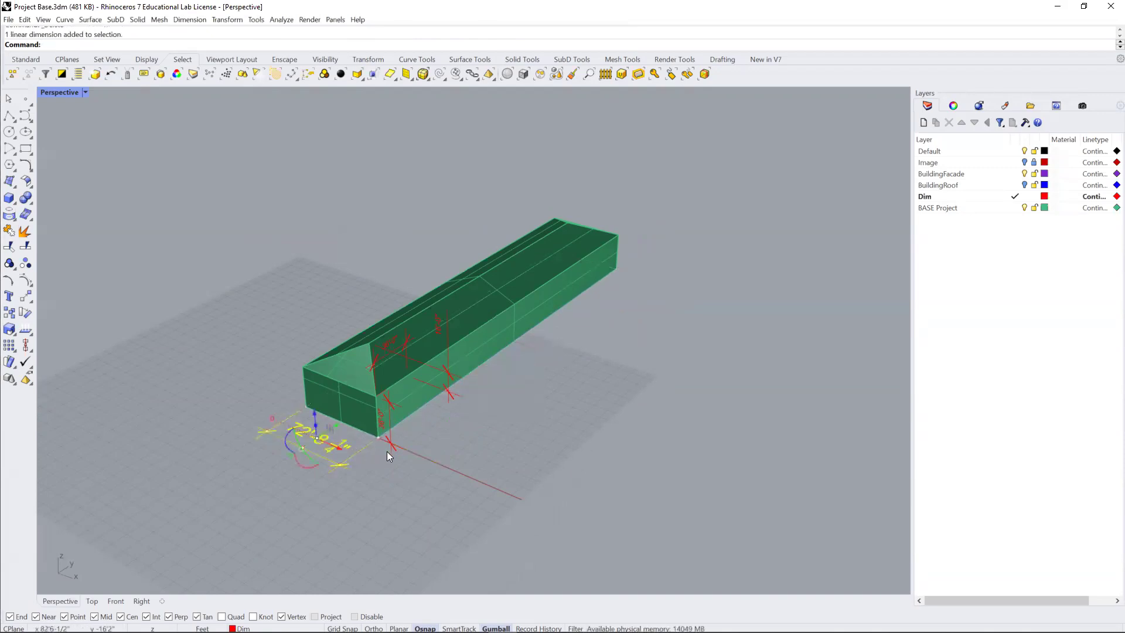
pyautogui.press('Delete')
pyautogui.click(503, 319)
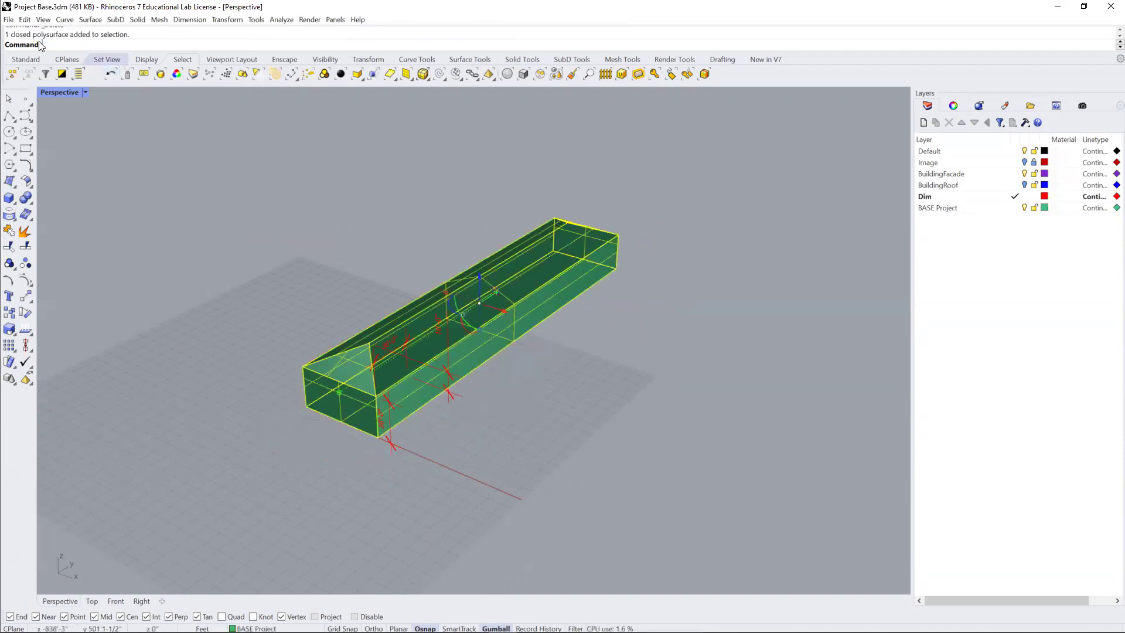
pyautogui.click(8, 20)
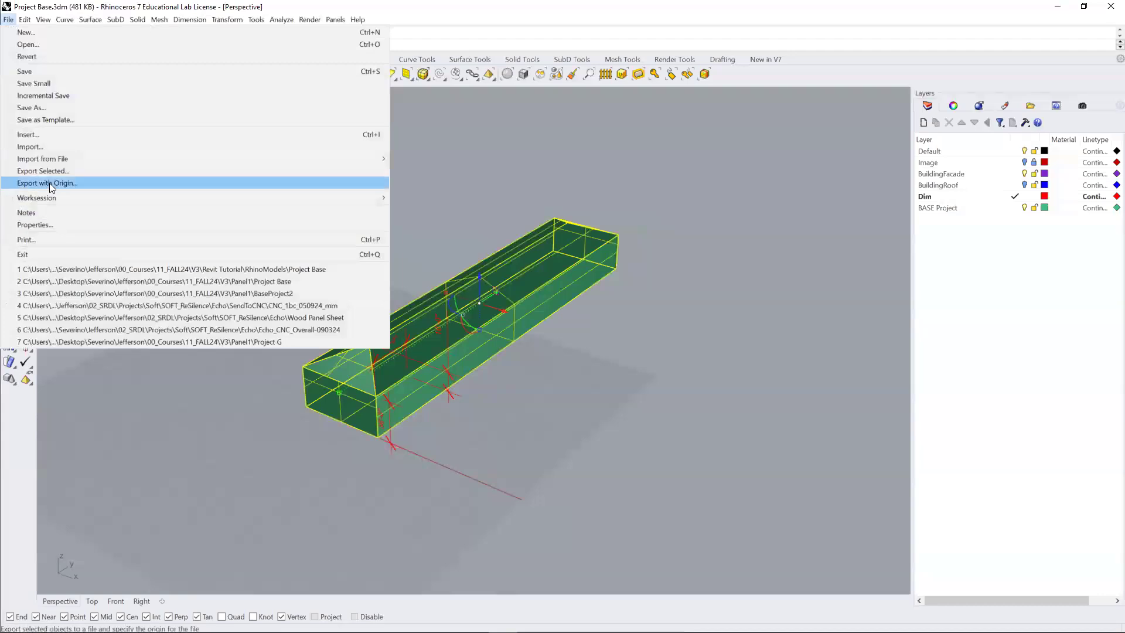
# Export only the selected building, browsing to the V3 > Revit Tutorial folder
pyautogui.click(49, 171)
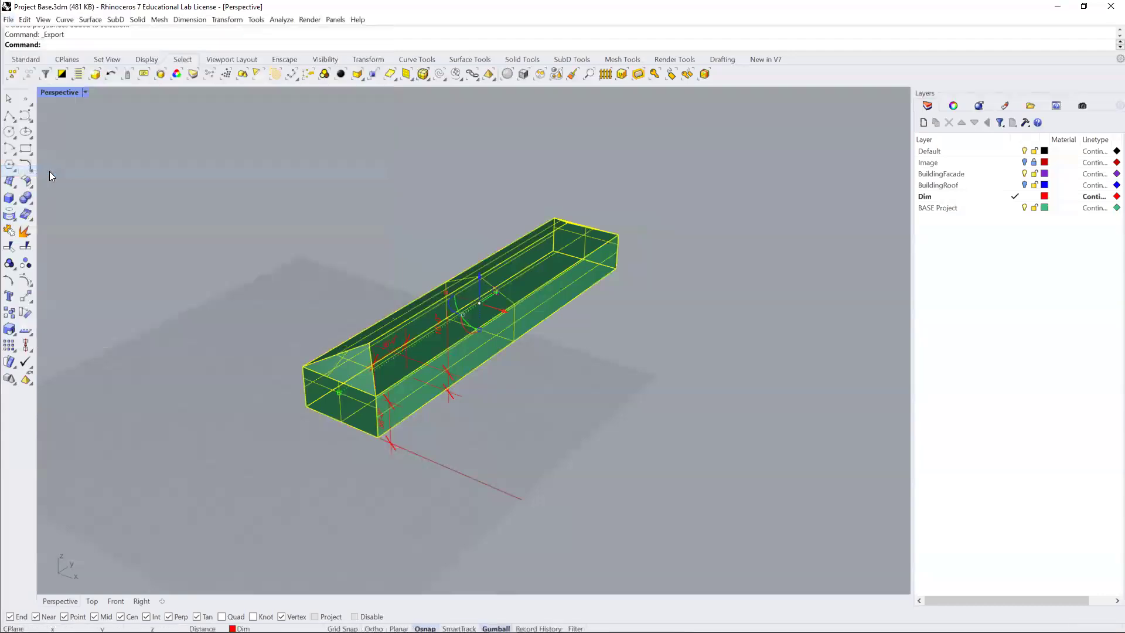
pyautogui.moveTo(580, 139); pyautogui.dragTo(503, 125)
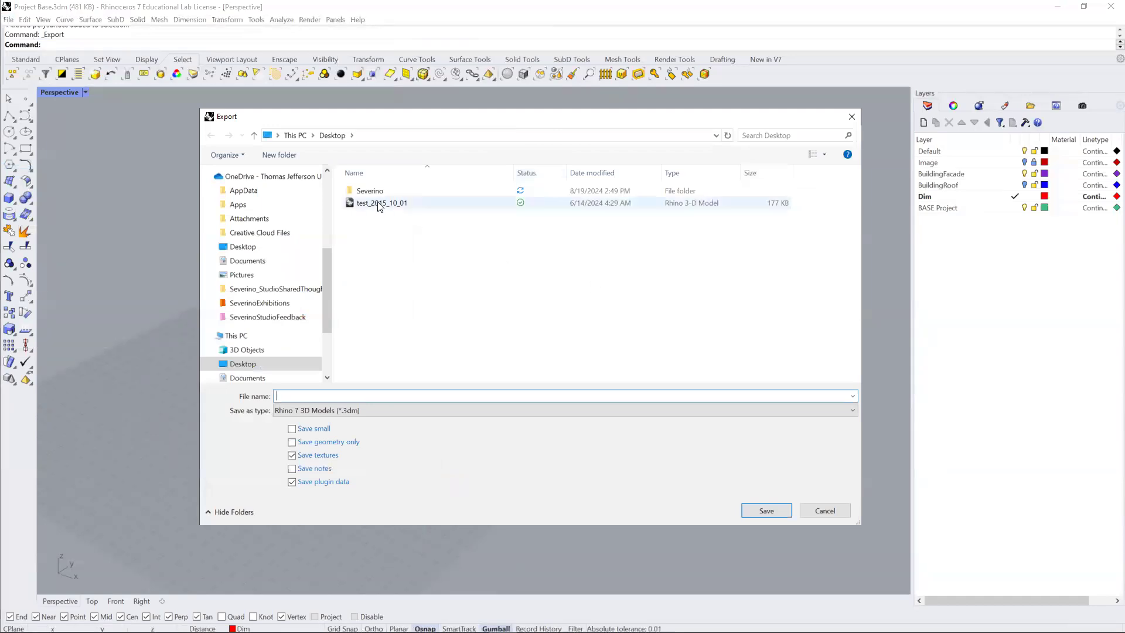
pyautogui.moveTo(371, 119); pyautogui.dragTo(338, 117)
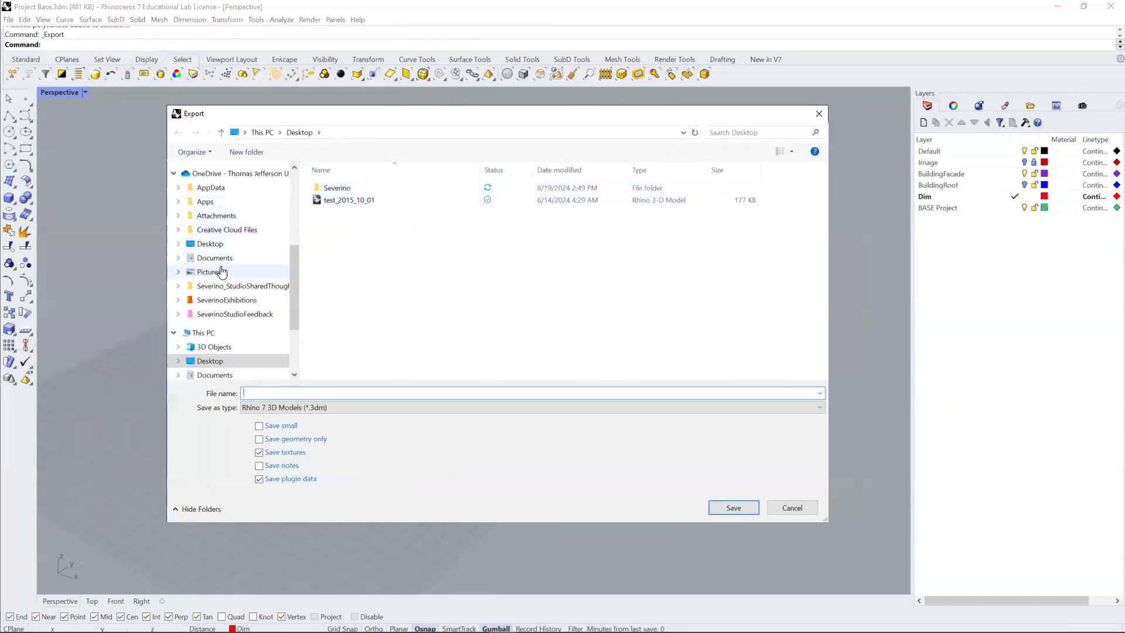
pyautogui.scroll(5, 216, 254)
pyautogui.click(211, 219)
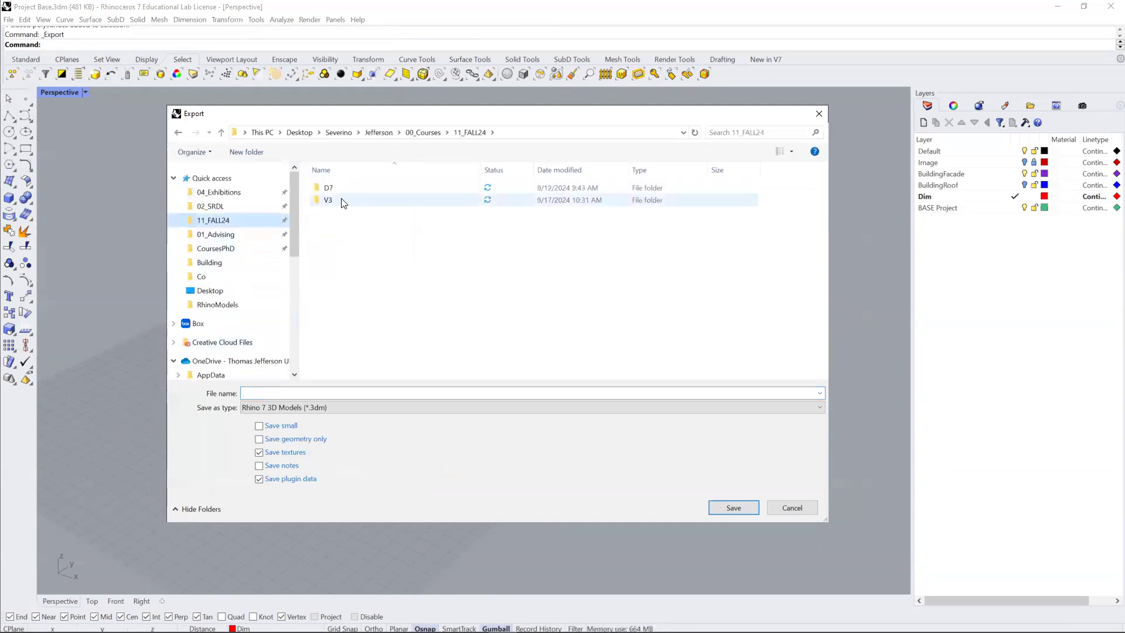
pyautogui.doubleClick(334, 200)
pyautogui.doubleClick(343, 224)
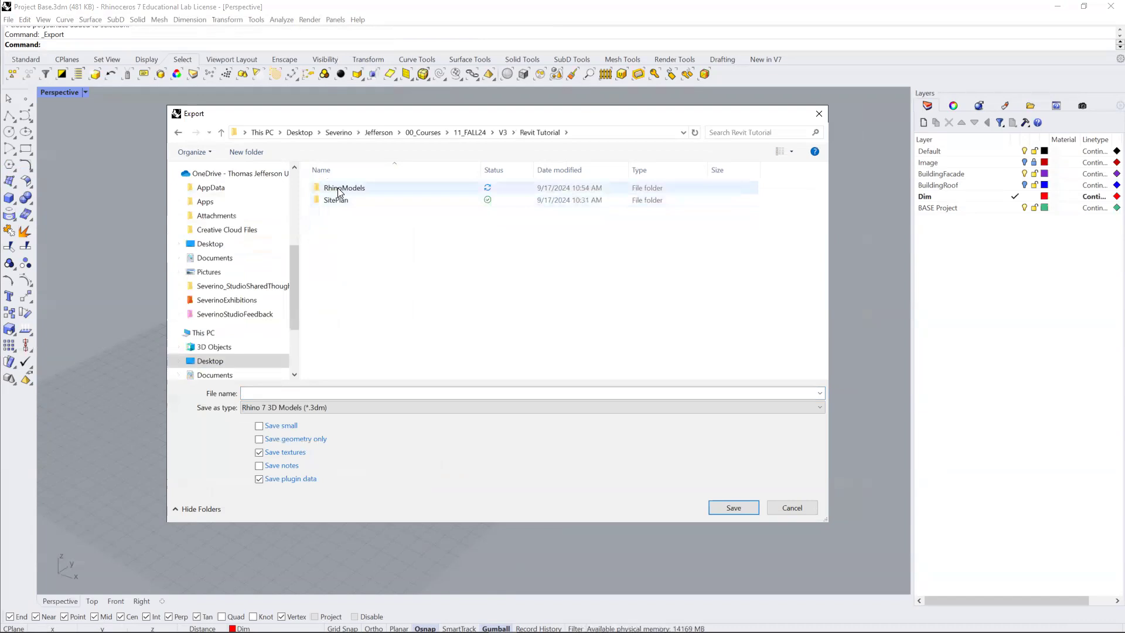
# Create a new RevitMass folder inside Revit Tutorial and open it as the destination
pyautogui.rightClick(334, 241)
pyautogui.moveTo(316, 481)
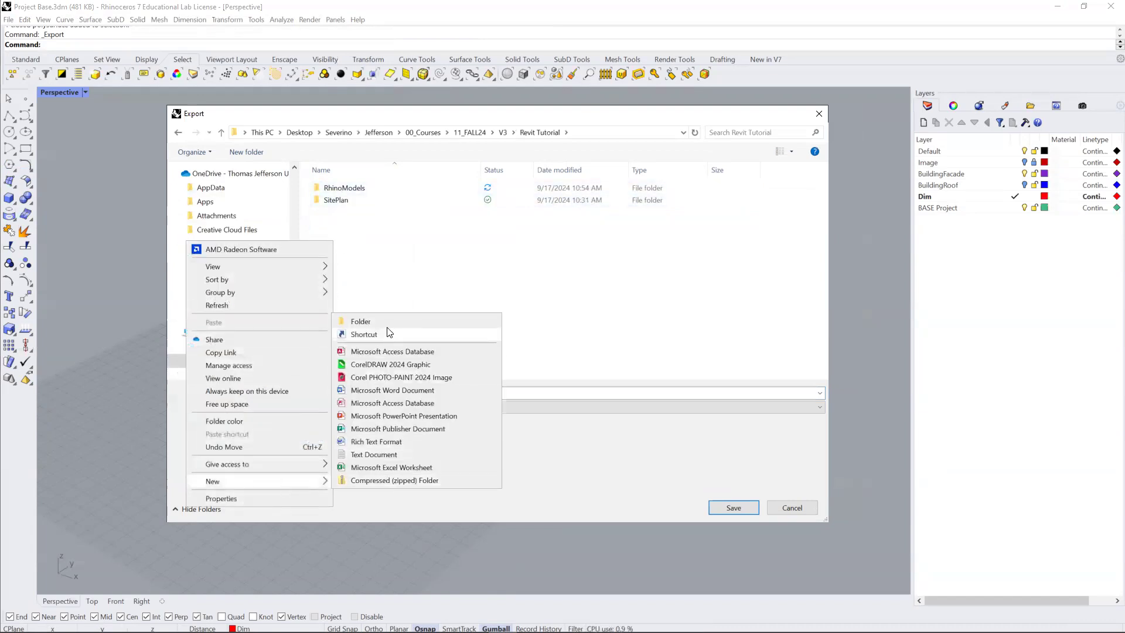
pyautogui.click(415, 320)
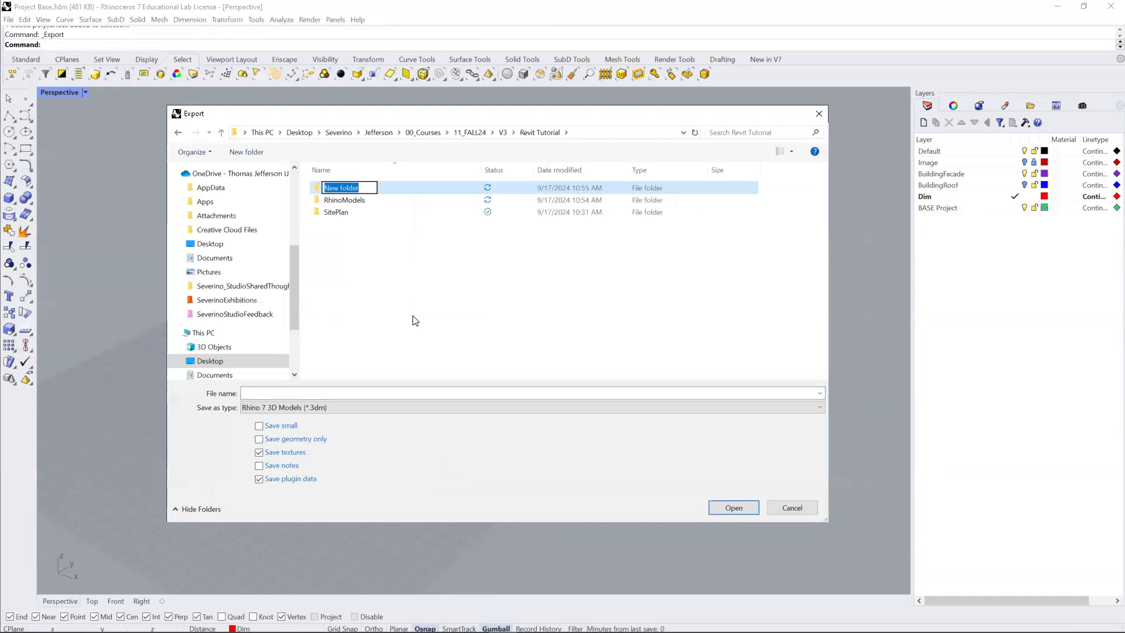
pyautogui.write('RevitMass')
pyautogui.press('Return')
pyautogui.press('Return')
pyautogui.click(375, 407)
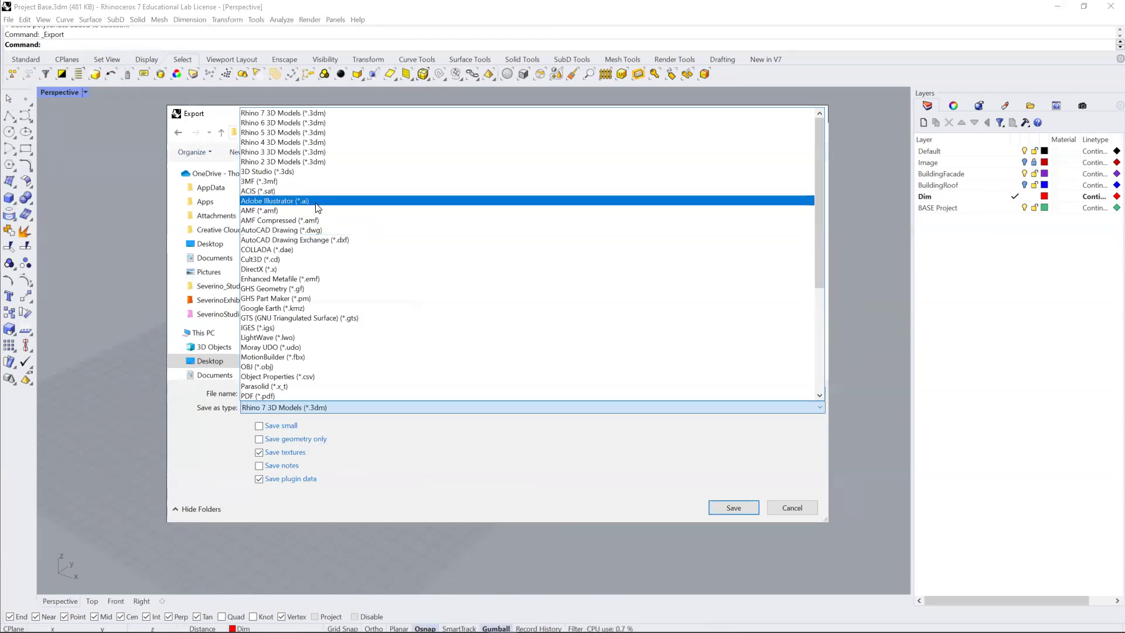
# Export the building as ACIS file baseMass.sat with the default SAT export options
pyautogui.click(280, 191)
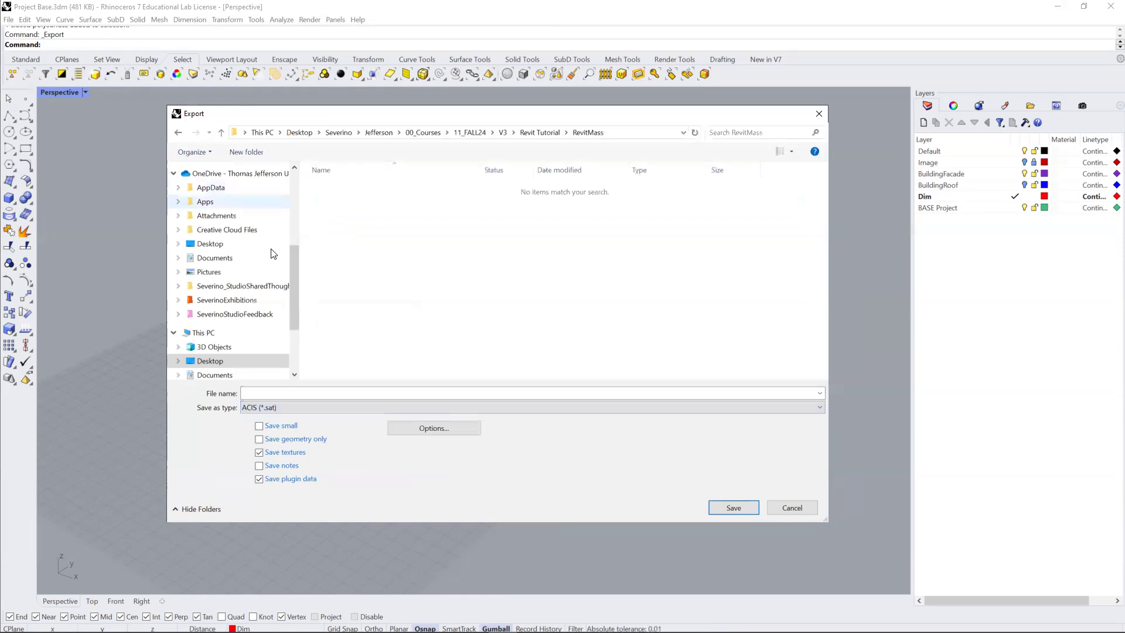
pyautogui.click(272, 394)
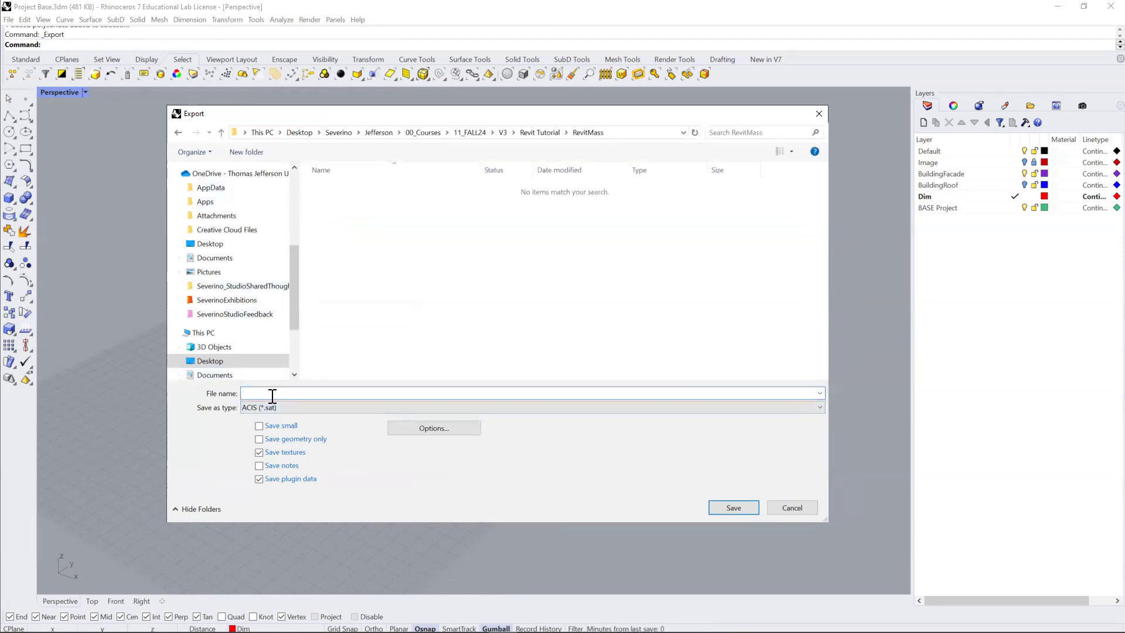
pyautogui.write('baseMass')
pyautogui.press('Return')
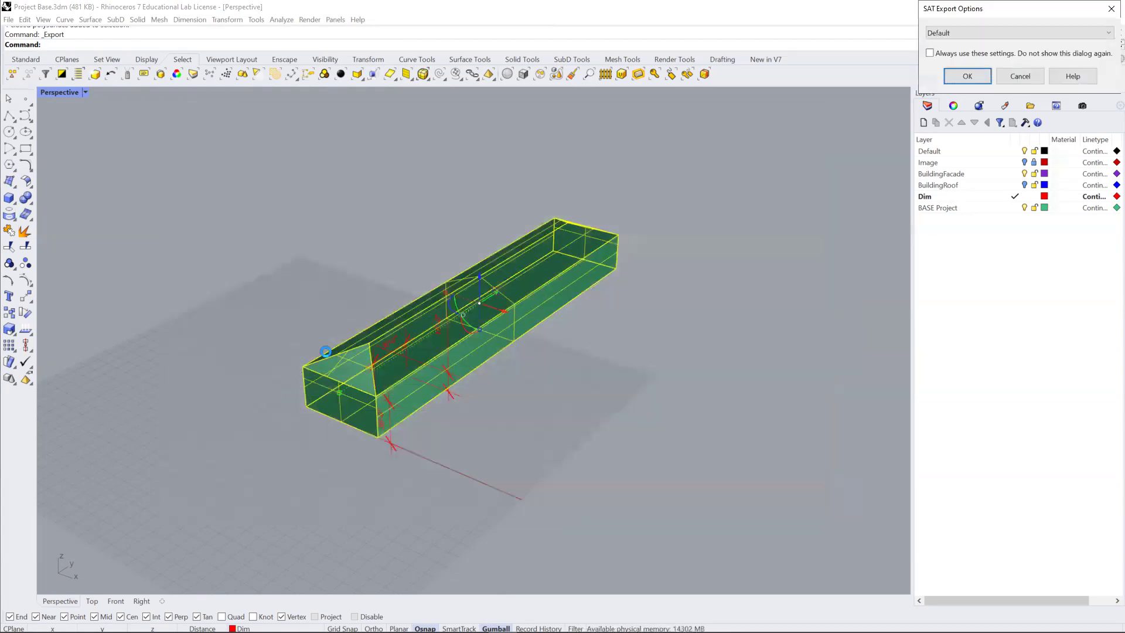
pyautogui.moveTo(967, 12); pyautogui.dragTo(470, 140)
pyautogui.click(470, 205)
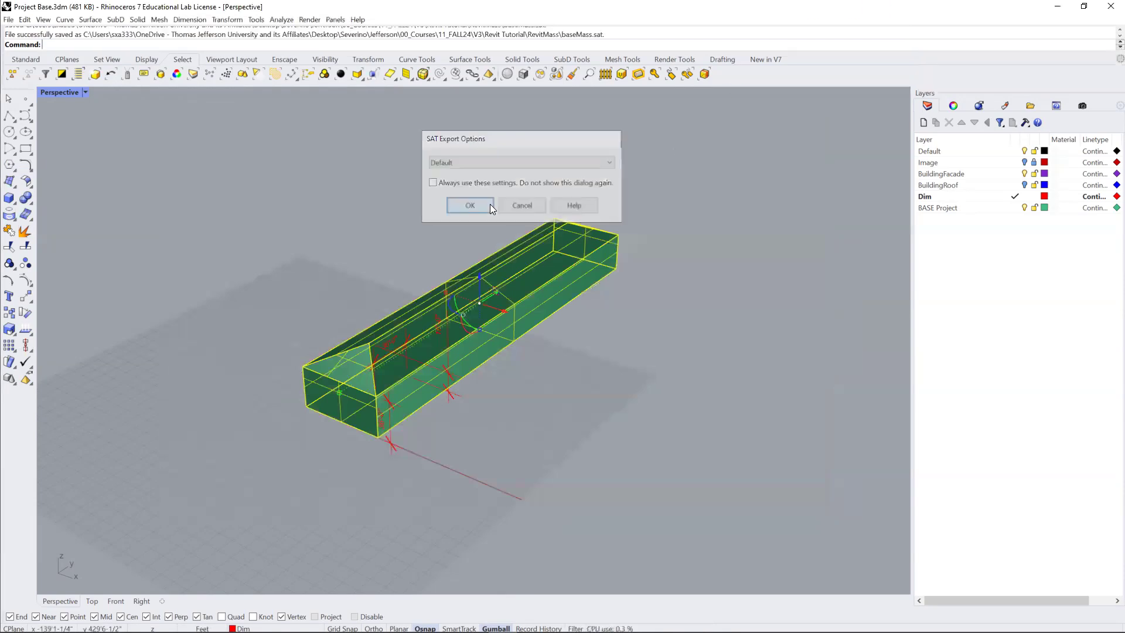
pyautogui.click(590, 372)
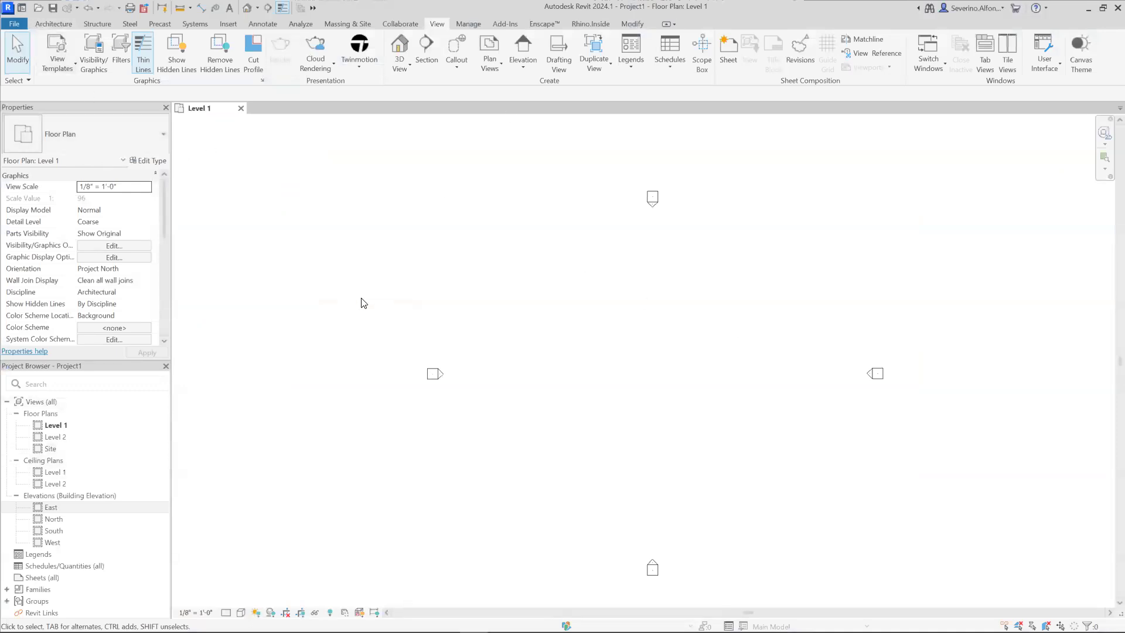
# Start a new conceptual mass family and pick Mass.rft as its template
pyautogui.click(14, 24)
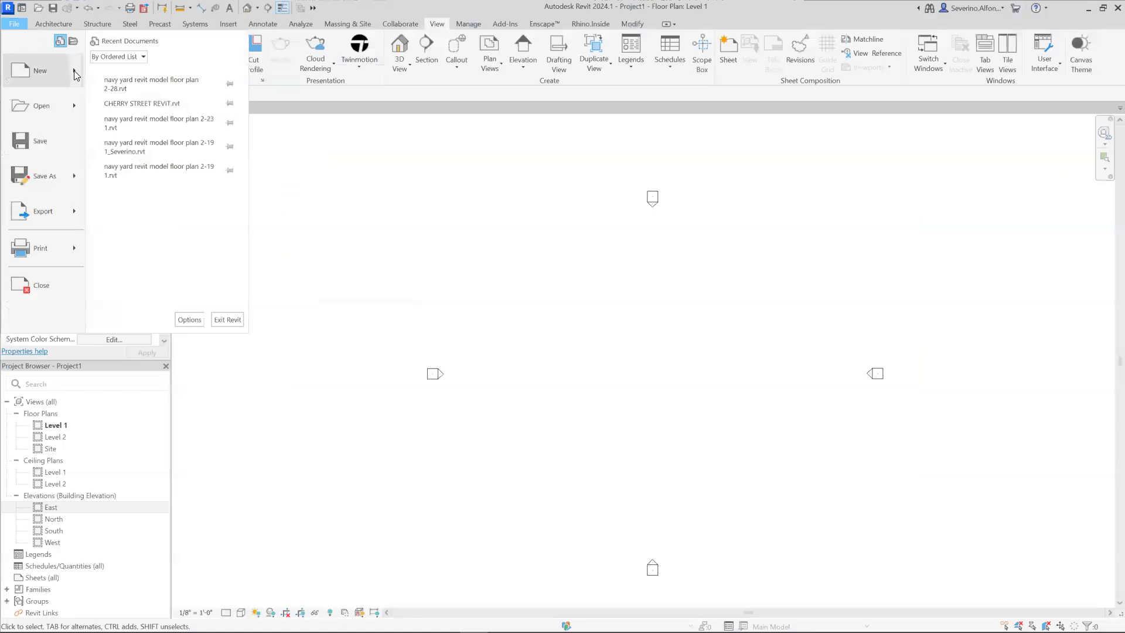
pyautogui.moveTo(74, 72)
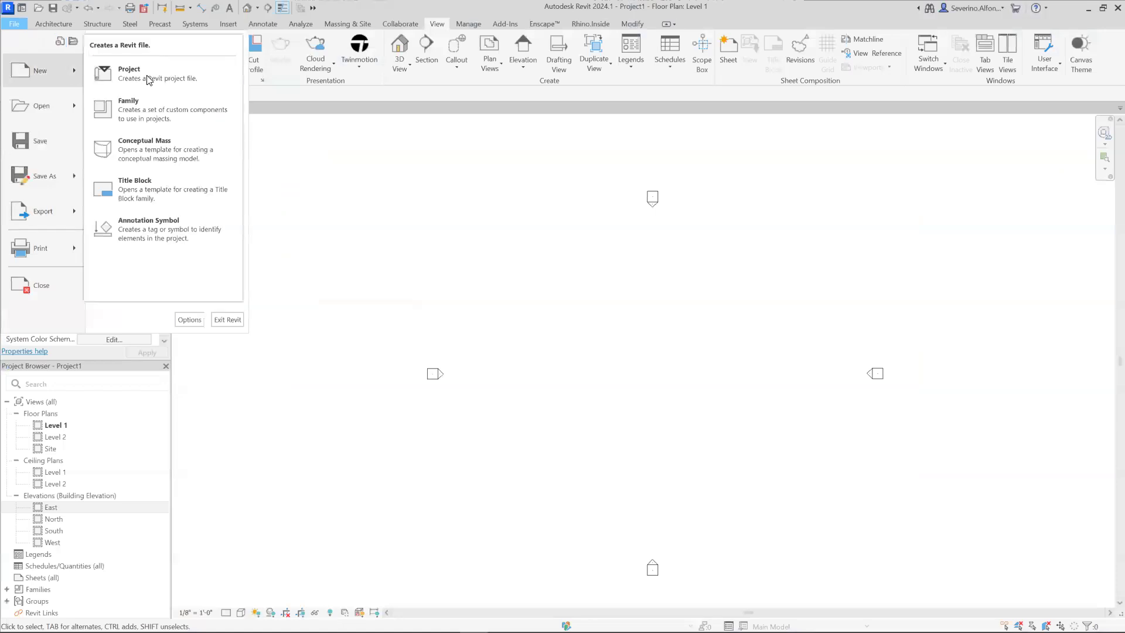
pyautogui.click(149, 147)
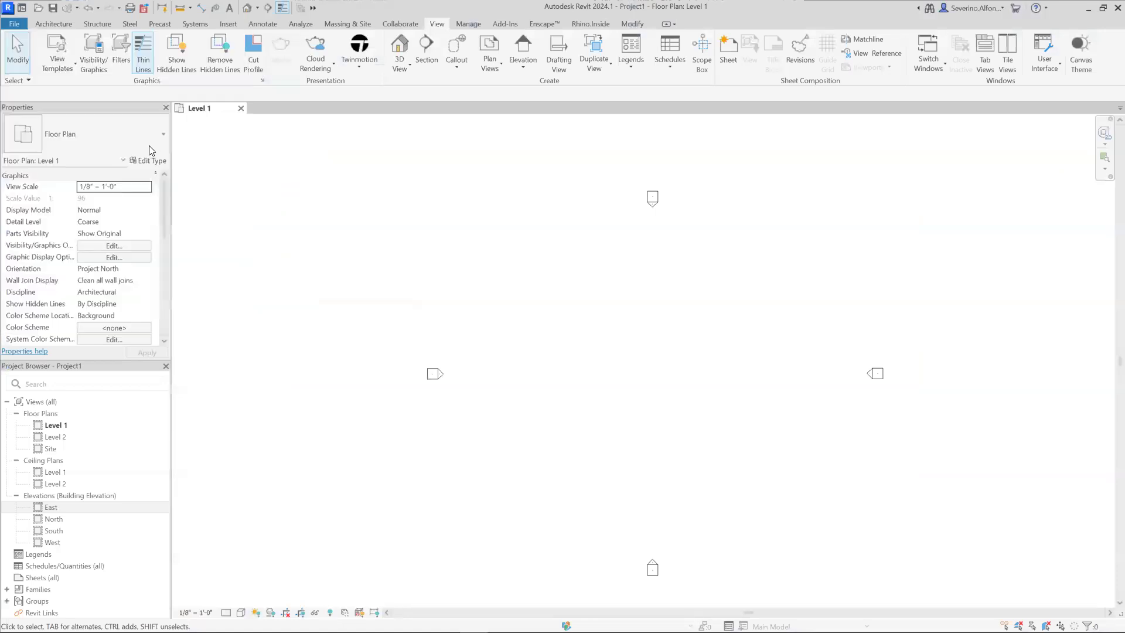
pyautogui.click(317, 102)
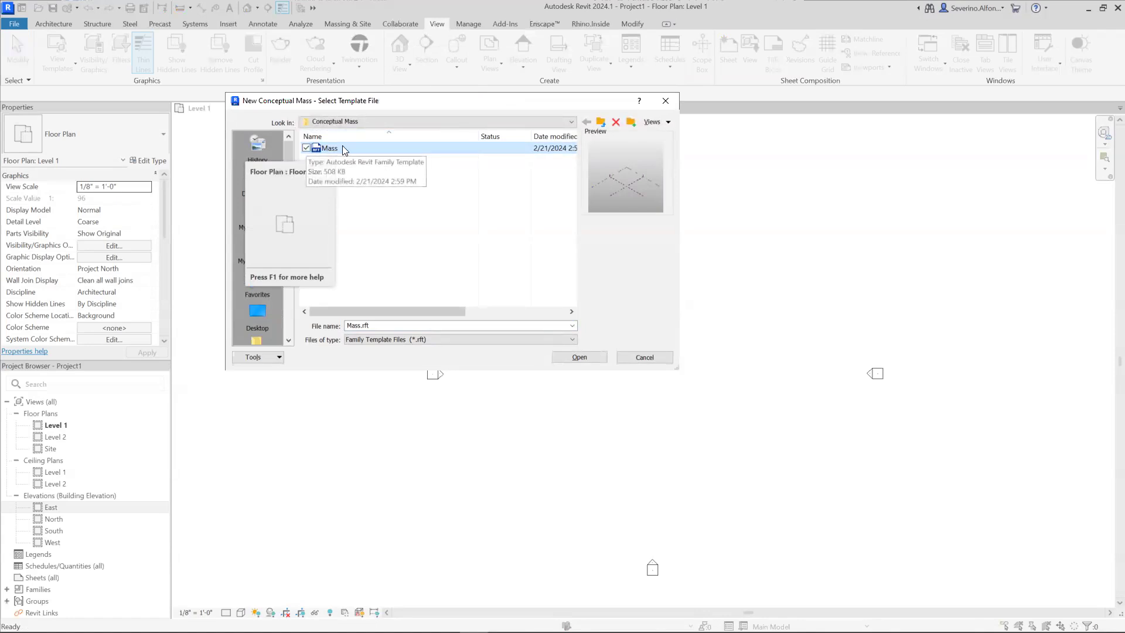
# Open Family1 from Mass.rft and pan the 3D view to frame its reference planes
pyautogui.click(590, 359)
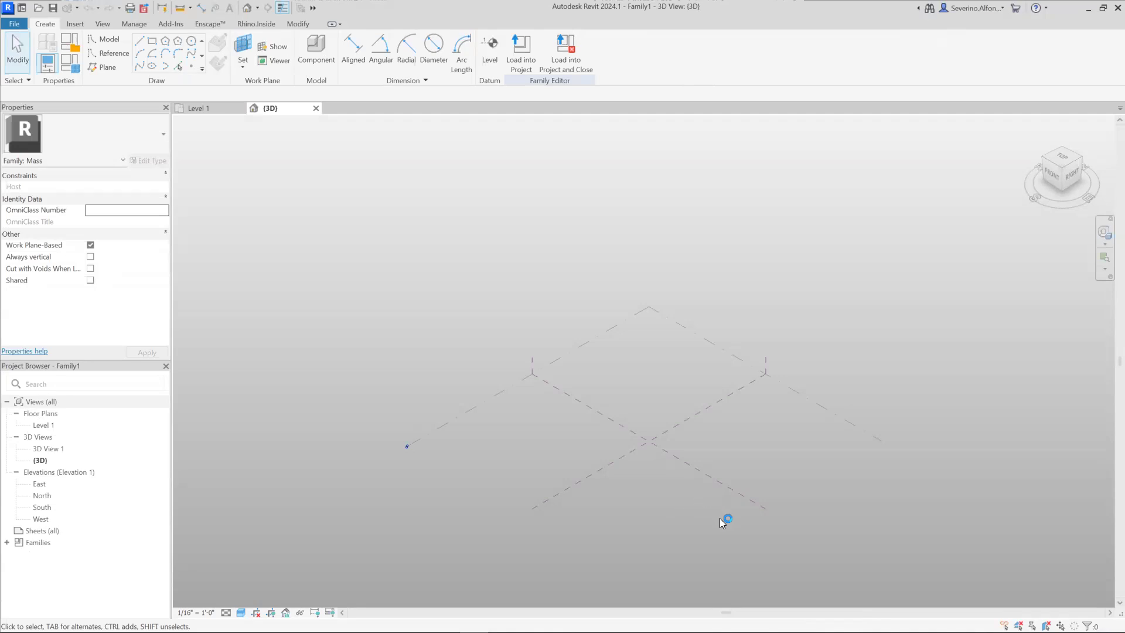
pyautogui.moveTo(735, 526); pyautogui.dragTo(709, 527, button='middle')
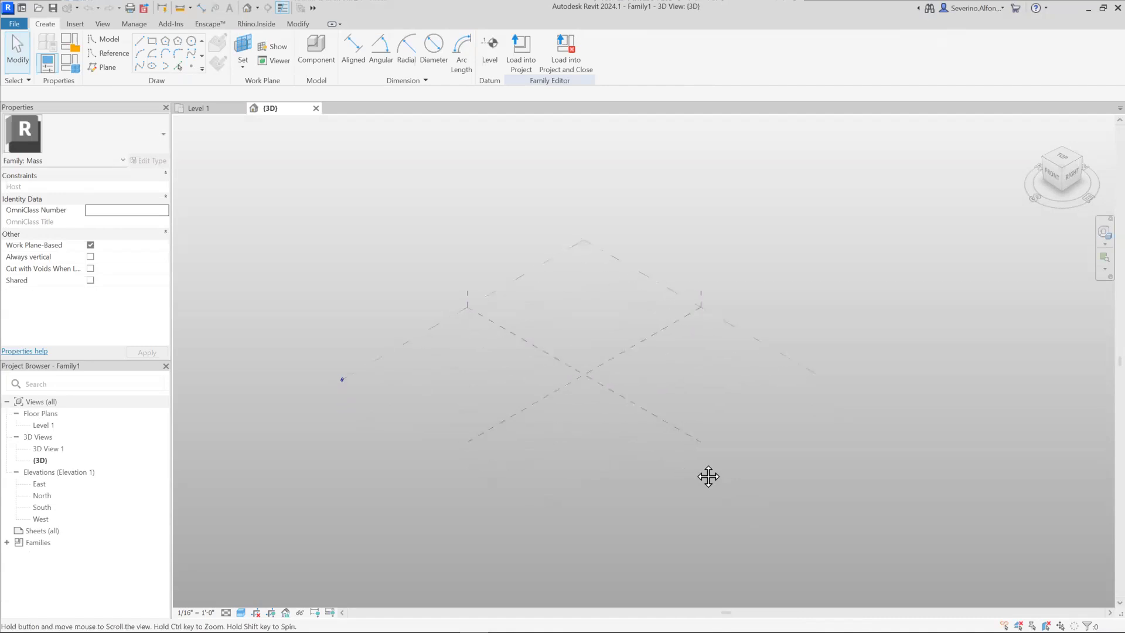
pyautogui.scroll(1, 708, 477)
pyautogui.moveTo(608, 450); pyautogui.dragTo(649, 478, button='middle')
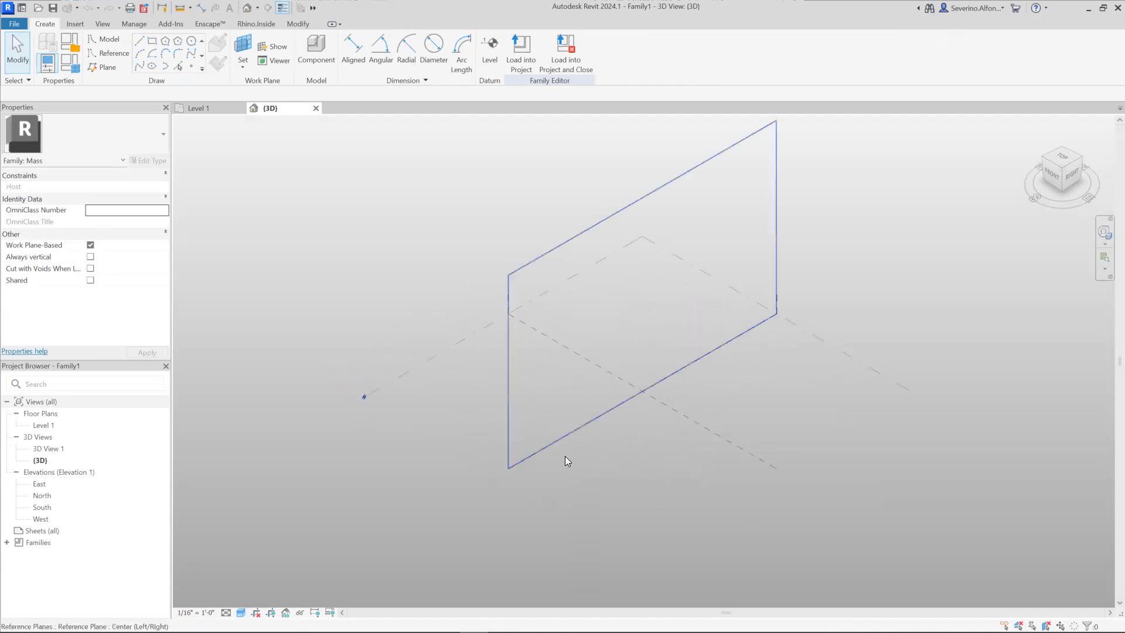
# Start a CAD import and browse to the Revit Tutorial's RevitMass folder
pyautogui.click(75, 24)
pyautogui.click(335, 63)
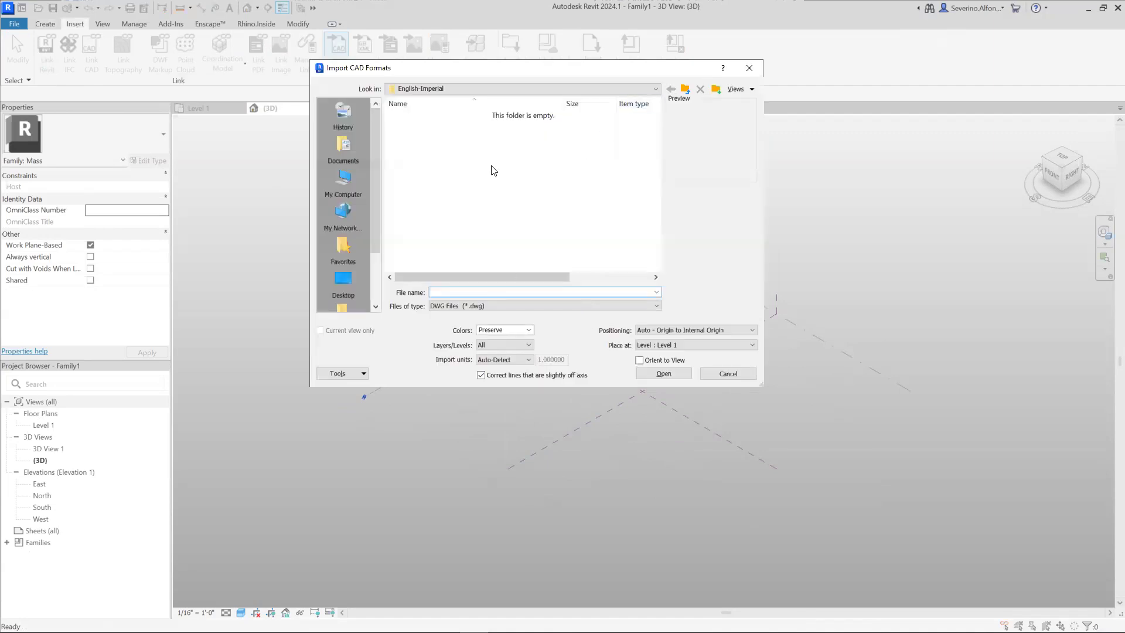
pyautogui.click(342, 280)
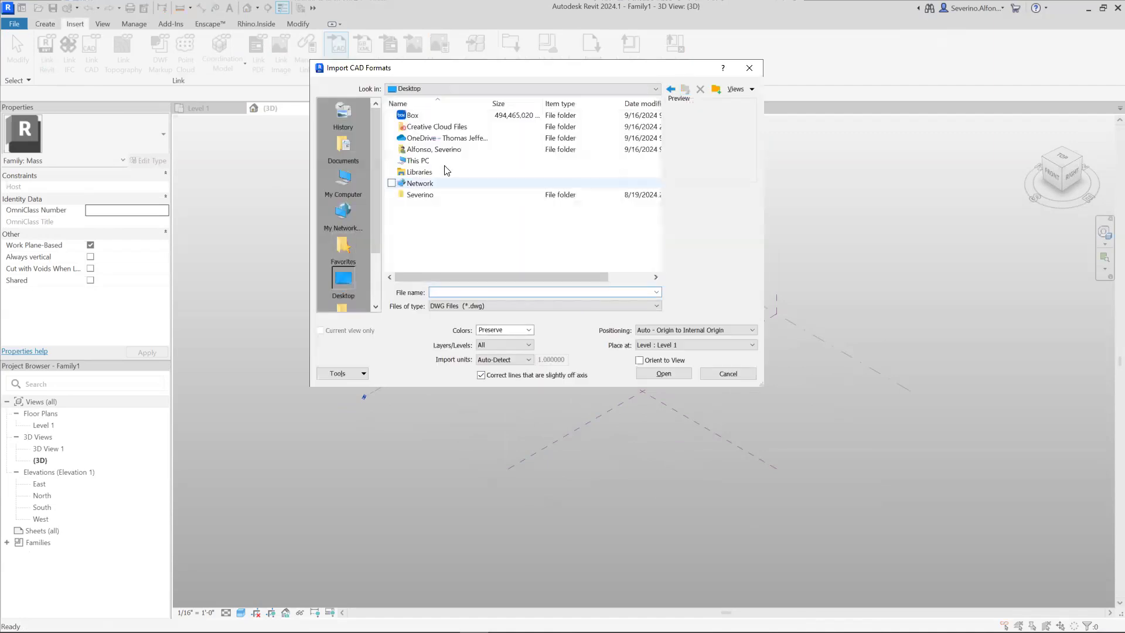
pyautogui.doubleClick(420, 194)
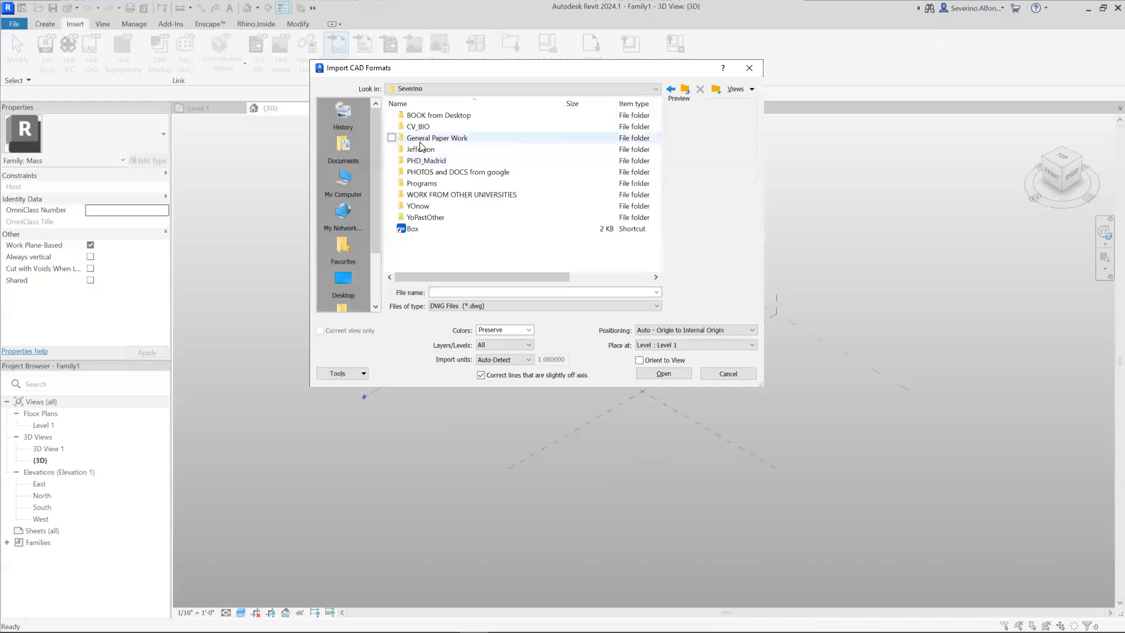
pyautogui.doubleClick(419, 151)
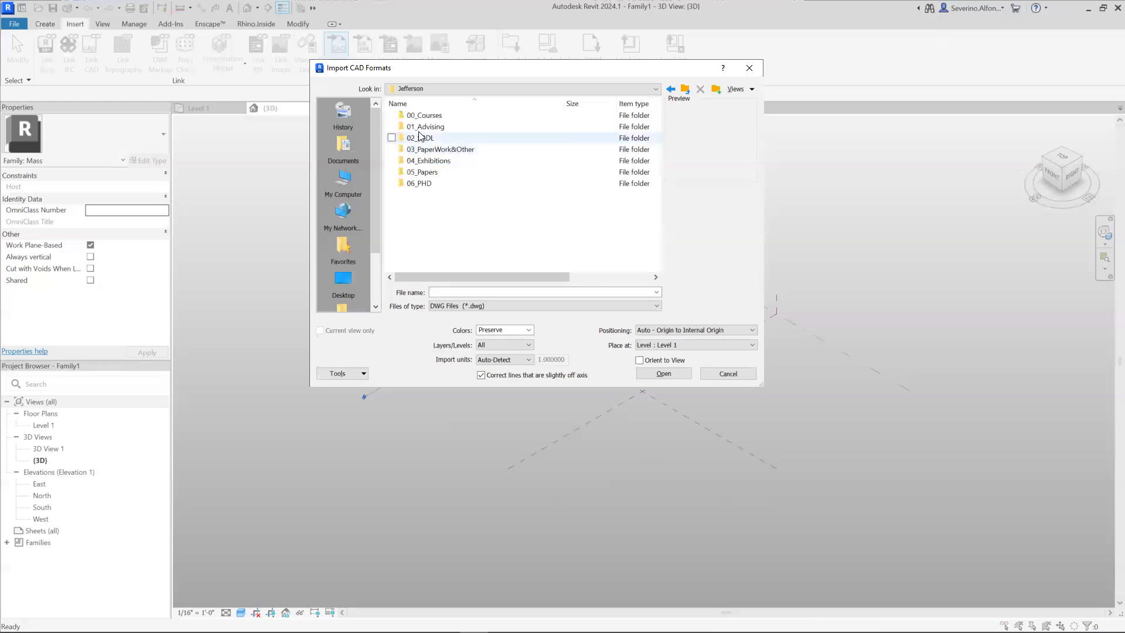
pyautogui.doubleClick(422, 115)
pyautogui.doubleClick(421, 229)
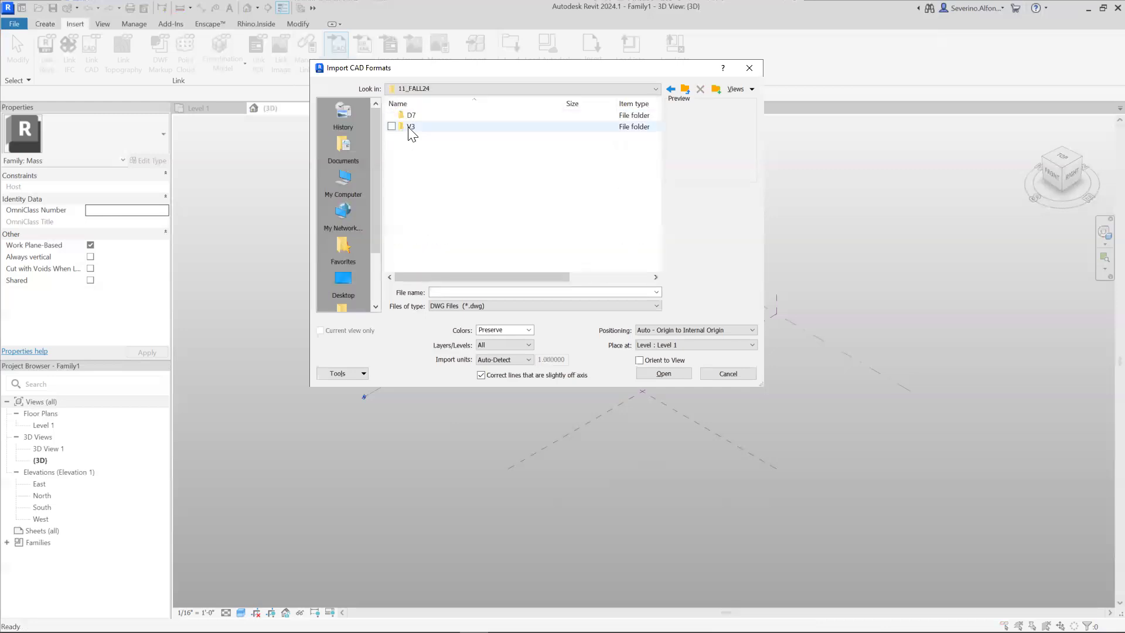
pyautogui.doubleClick(418, 127)
pyautogui.doubleClick(418, 150)
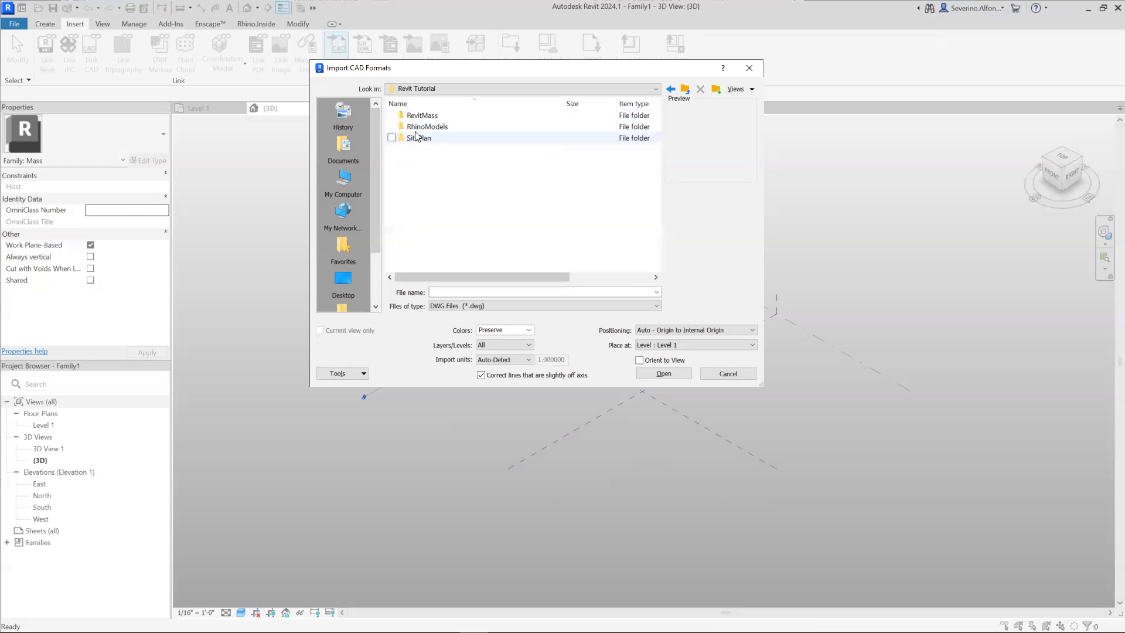
pyautogui.doubleClick(420, 116)
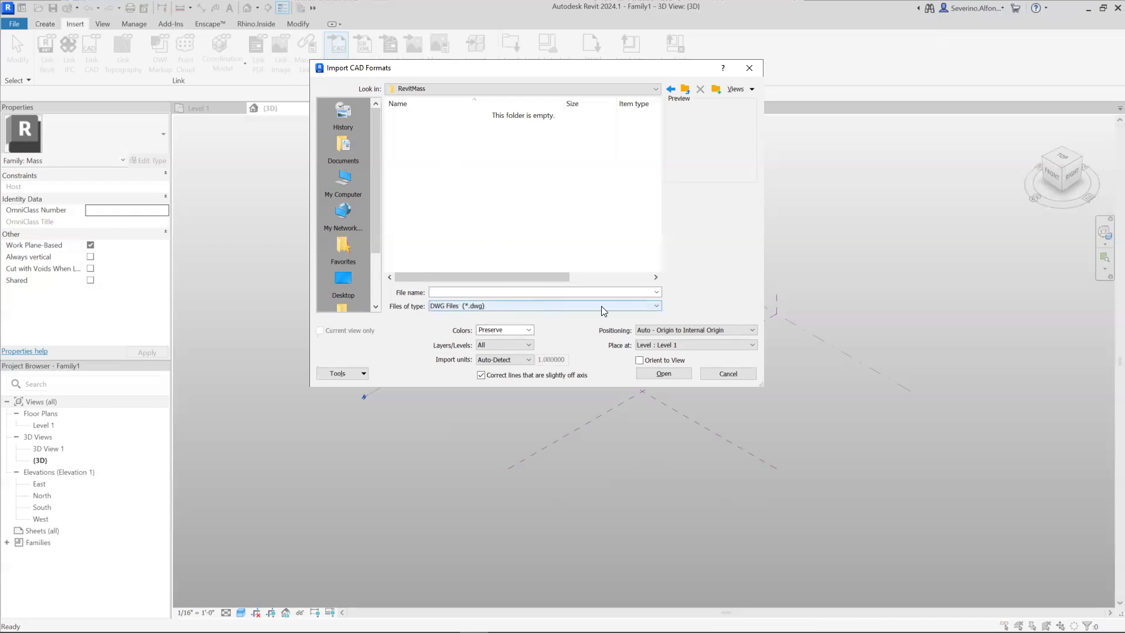
# Filter to ACIS SAT files and import baseMass.sat into the mass family
pyautogui.click(466, 305)
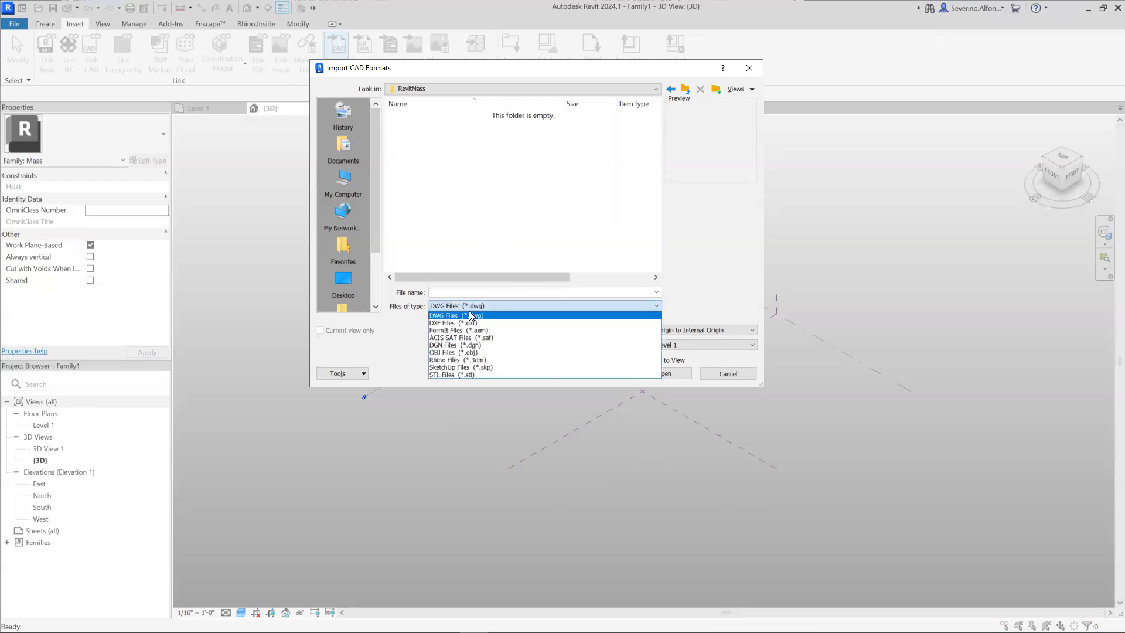
pyautogui.click(469, 339)
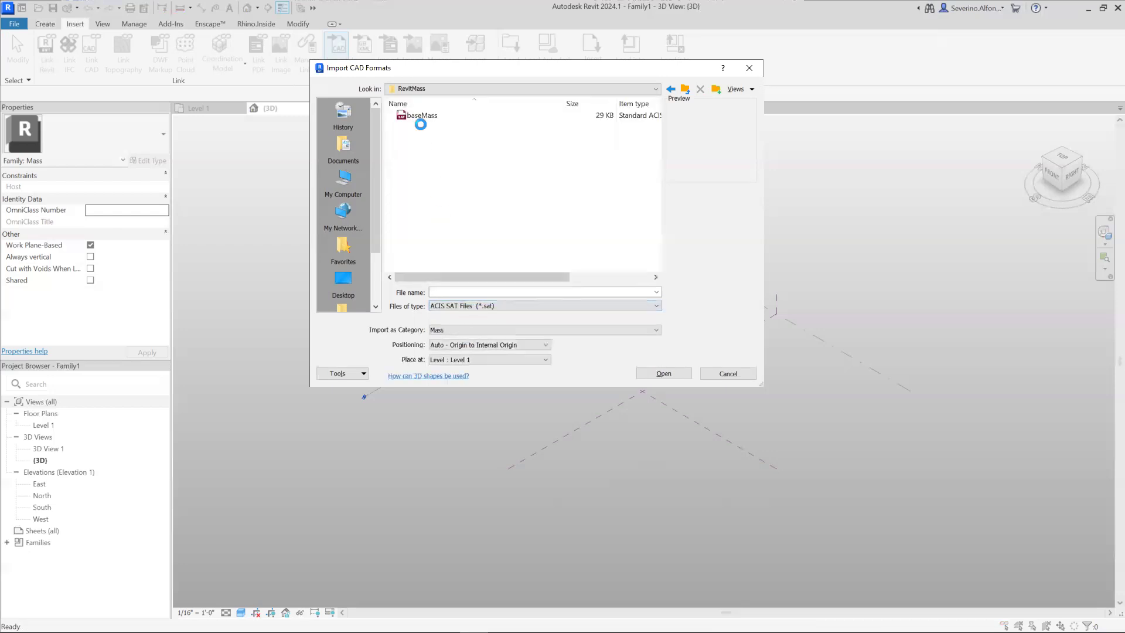
pyautogui.click(418, 116)
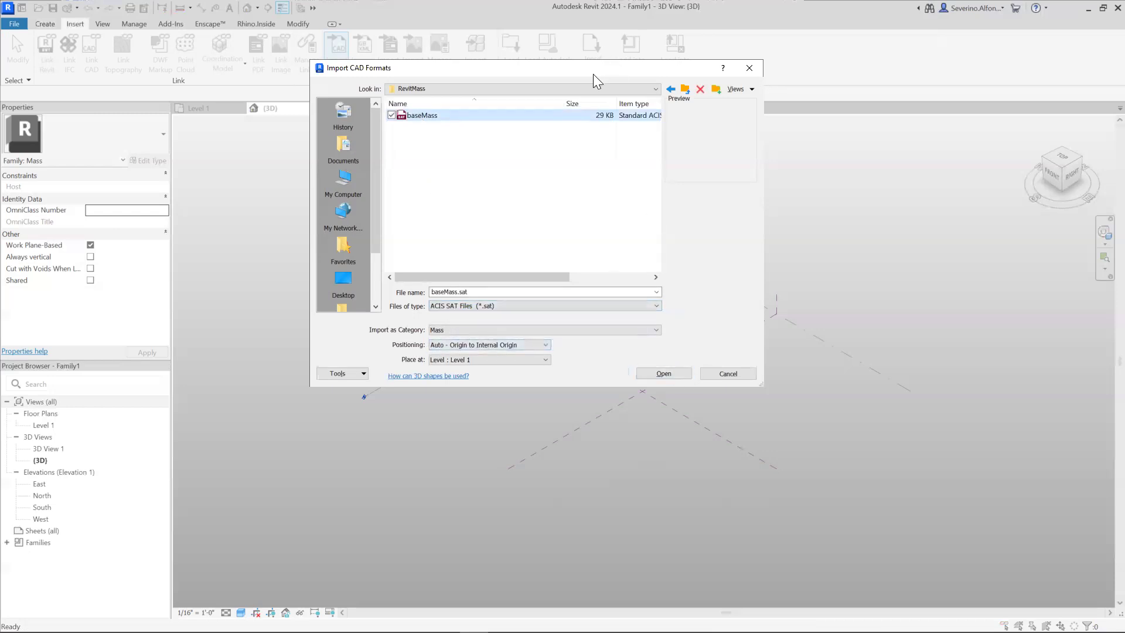
pyautogui.moveTo(593, 74); pyautogui.dragTo(427, 74)
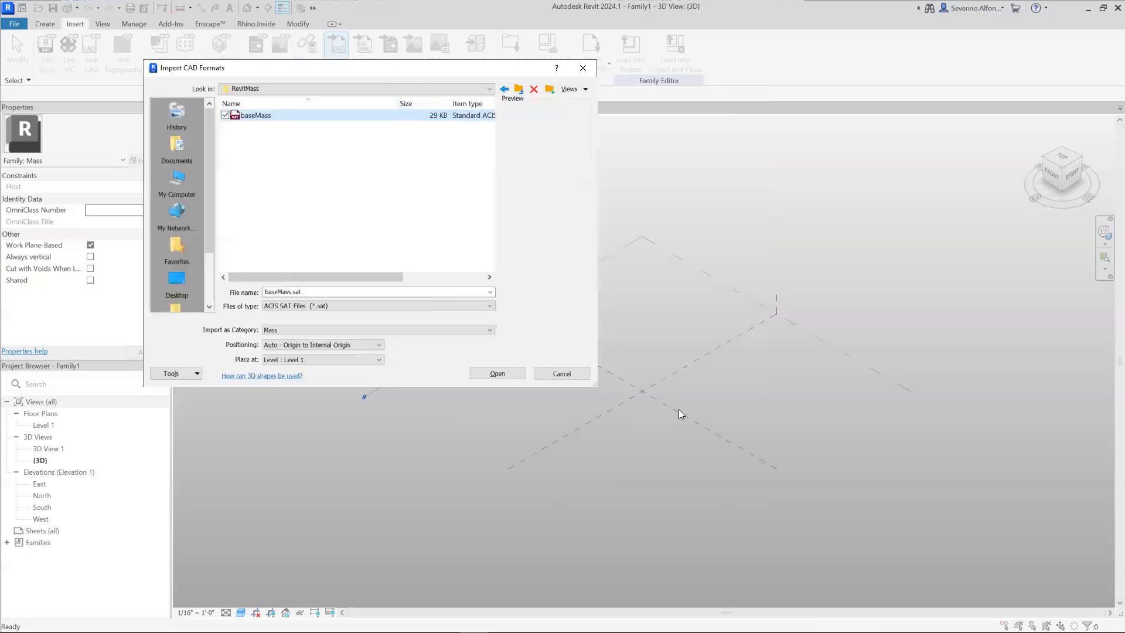
pyautogui.click(500, 378)
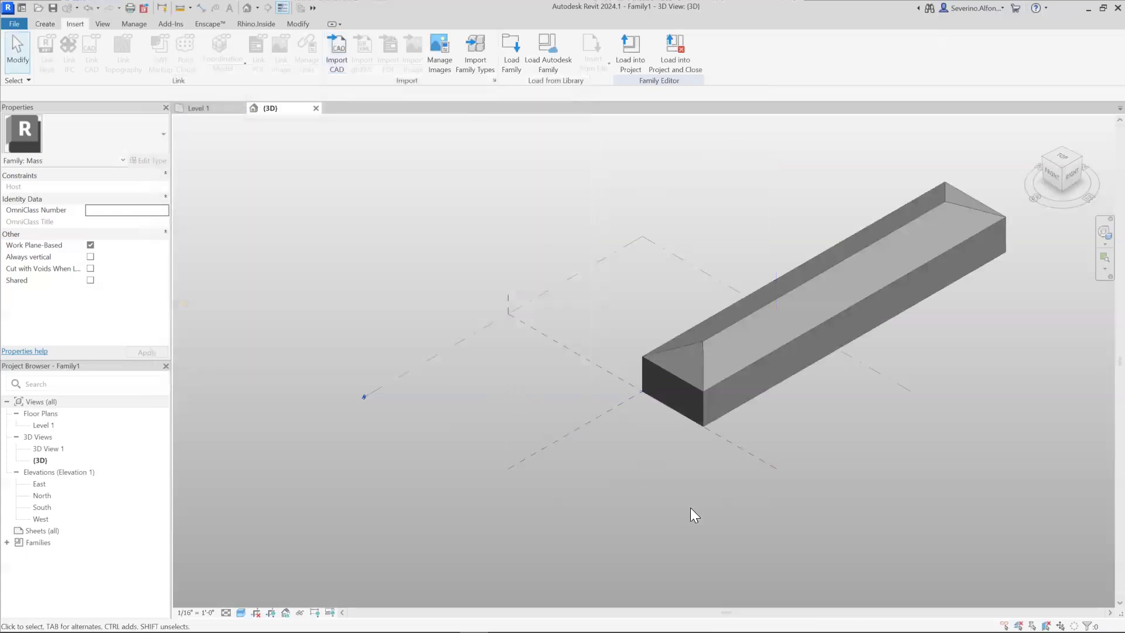
# Save the family in RevitMass as ProjectBase.rfa, keeping the Family Files (*.rfa) type
pyautogui.scroll(-1, 709, 503)
pyautogui.keyDown('shift'); pyautogui.moveTo(853, 448); pyautogui.dragTo(764, 436, button='middle'); pyautogui.keyUp('shift')
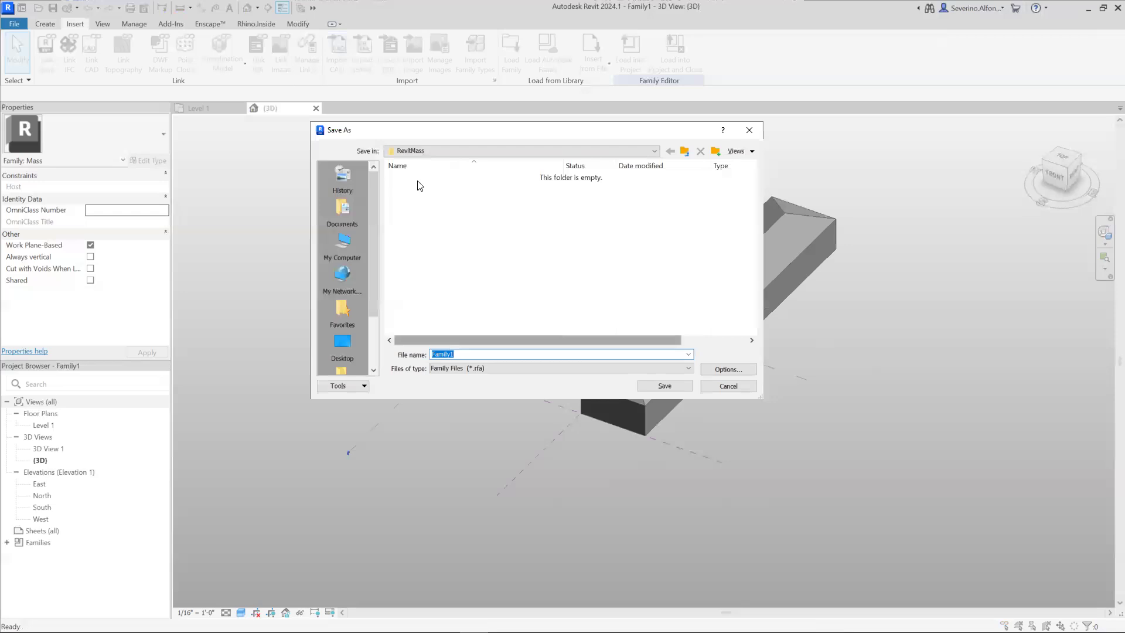
pyautogui.click(466, 368)
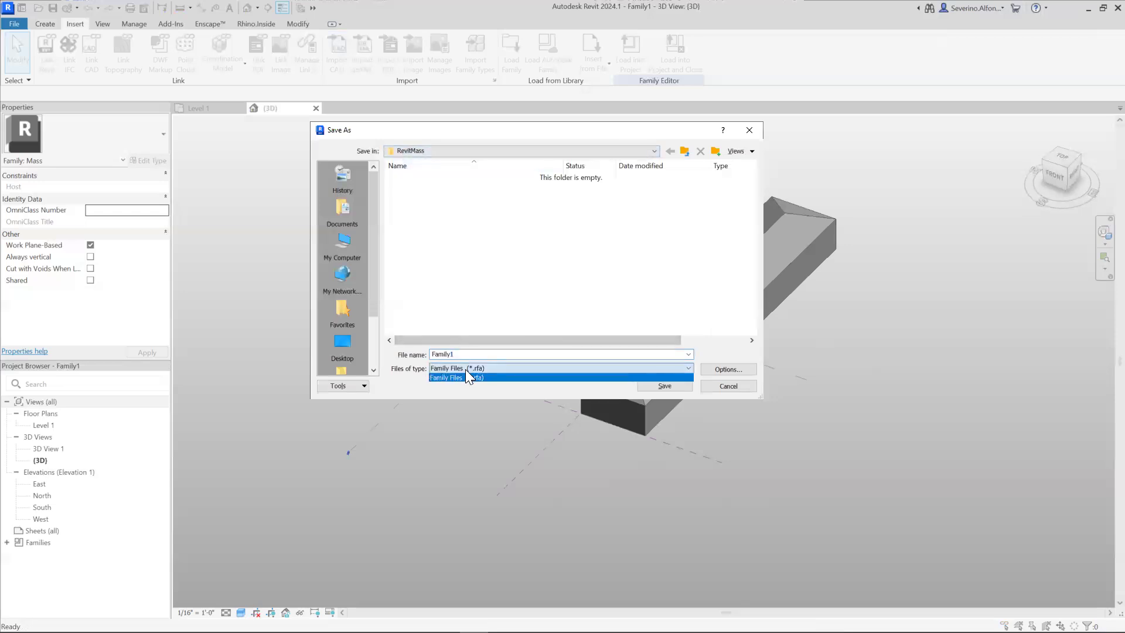
pyautogui.click(476, 371)
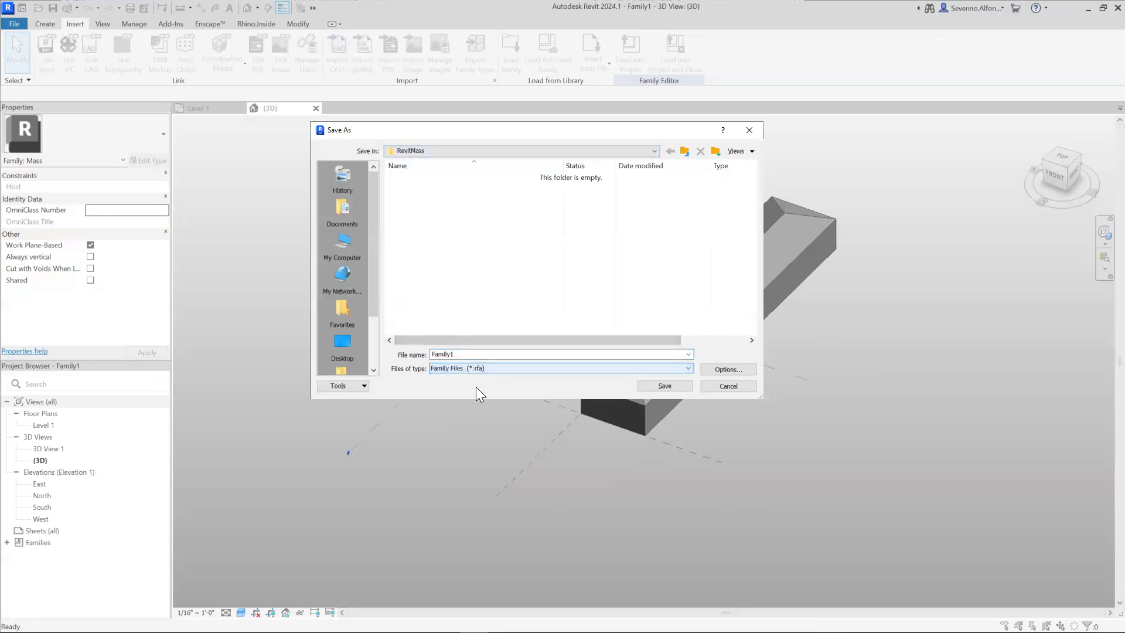
pyautogui.moveTo(460, 354); pyautogui.dragTo(397, 354)
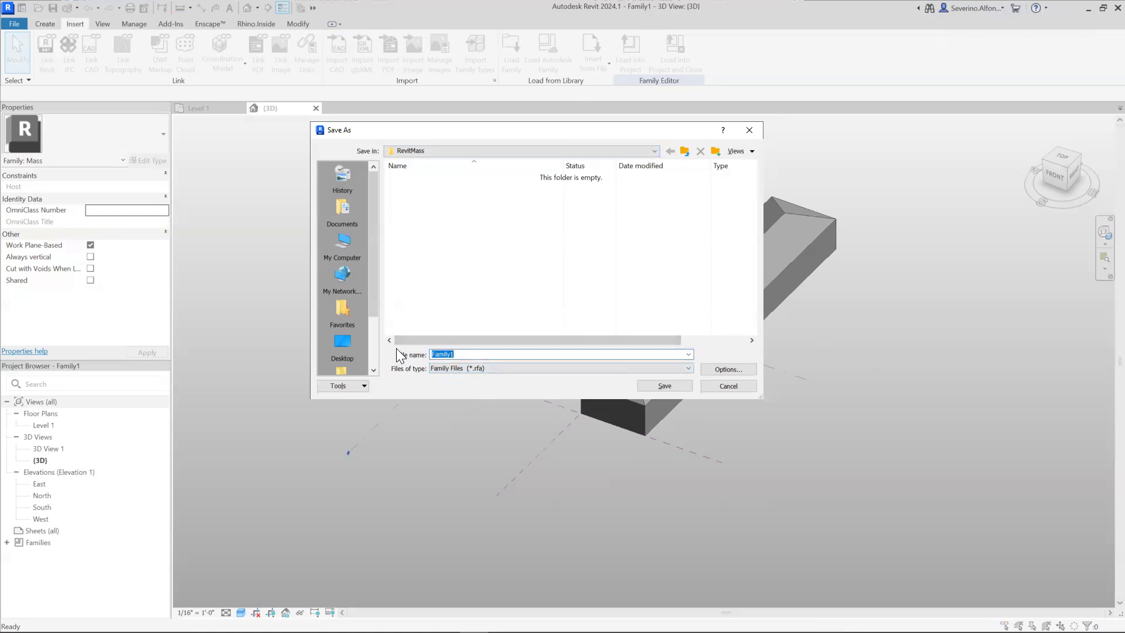
pyautogui.write('Re')
pyautogui.click(656, 387)
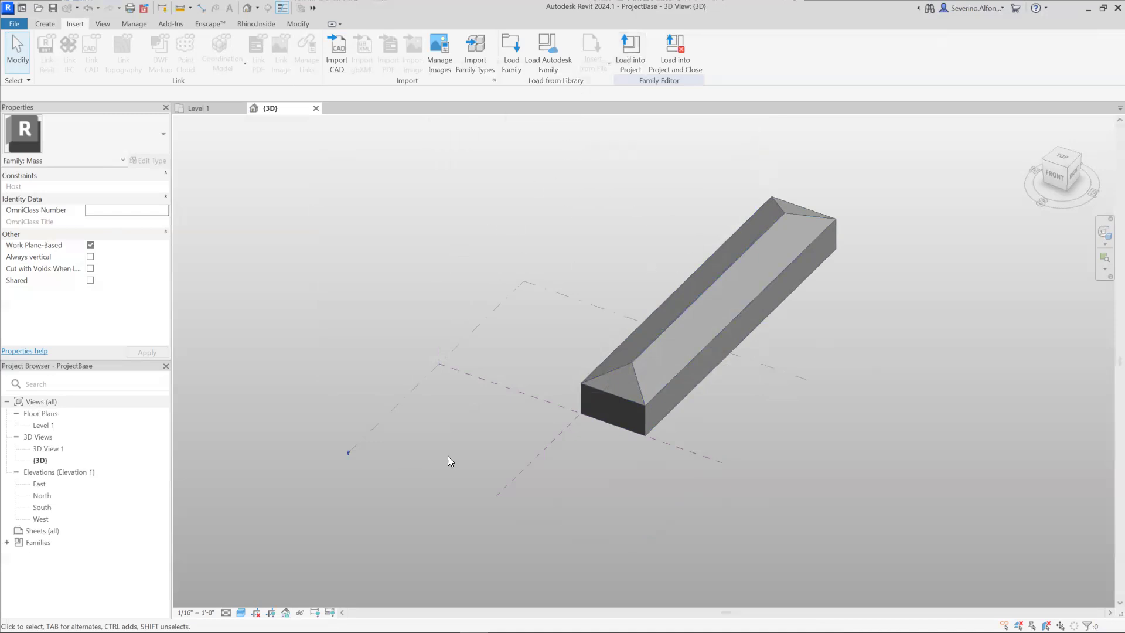
# Load ProjectBase into Project1 without placing an instance, then open the Site floor plan
pyautogui.click(199, 109)
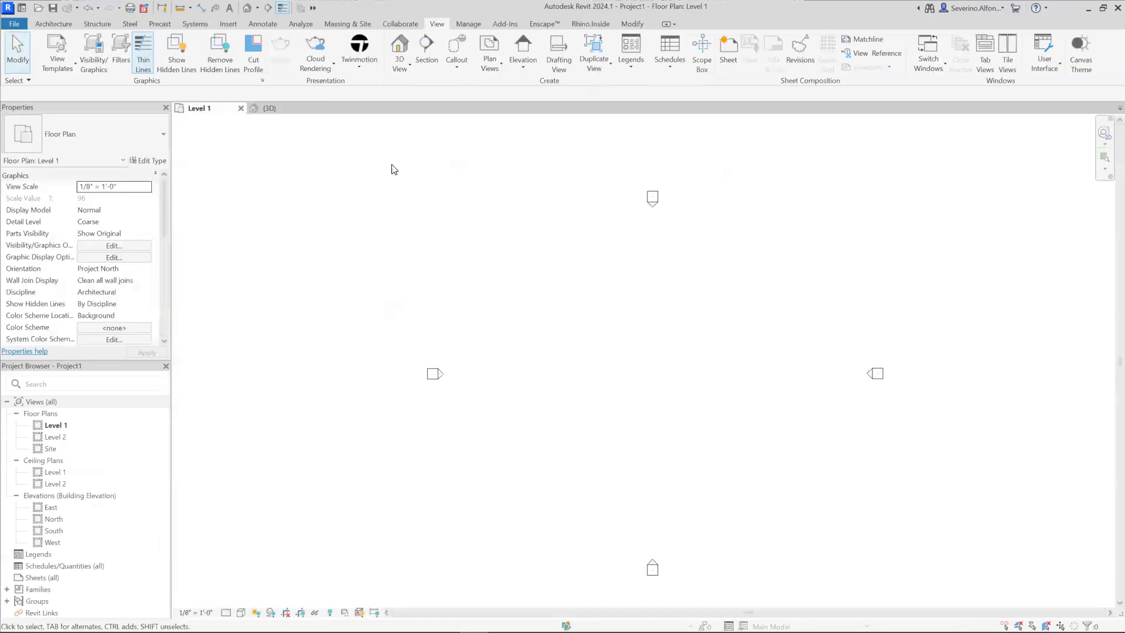
pyautogui.click(267, 110)
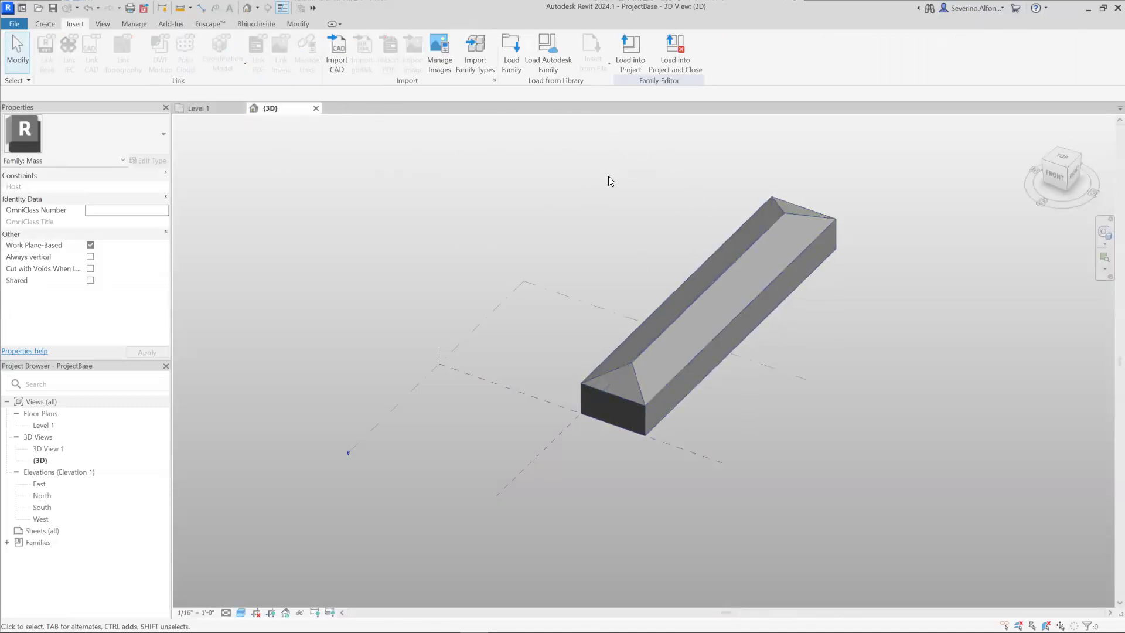
pyautogui.click(631, 52)
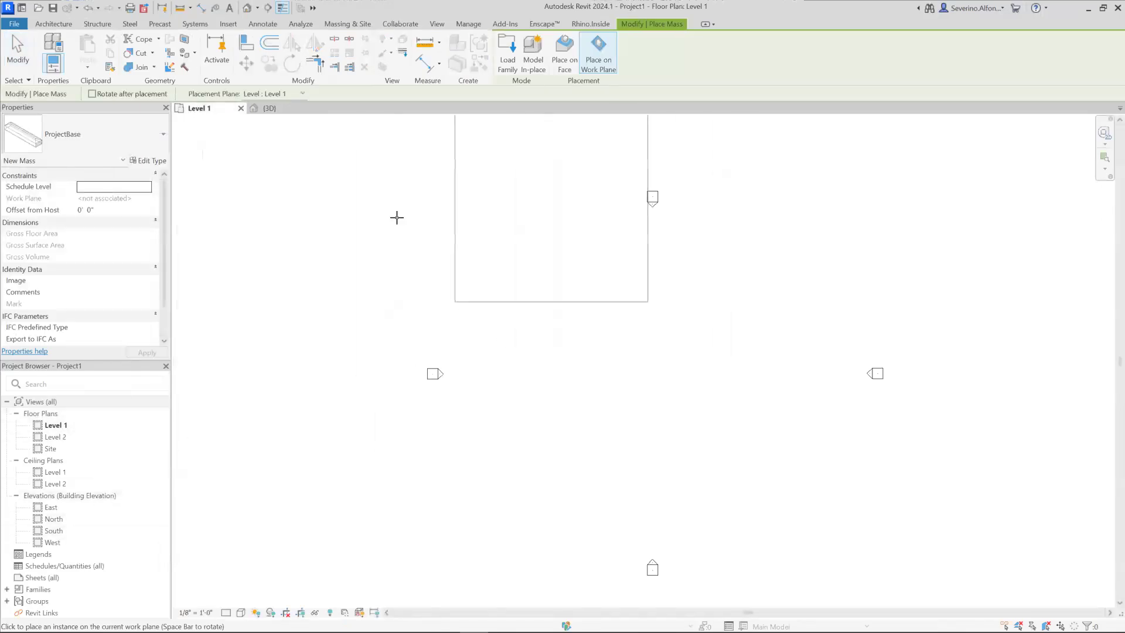
pyautogui.scroll(-5, 422, 292)
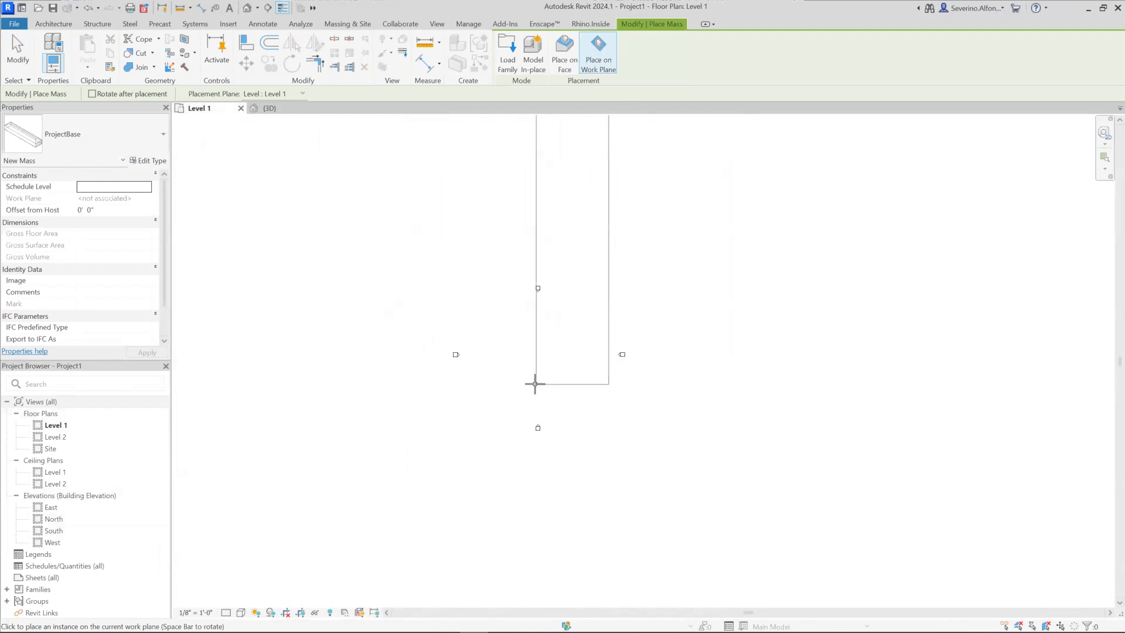
pyautogui.scroll(-2, 672, 481)
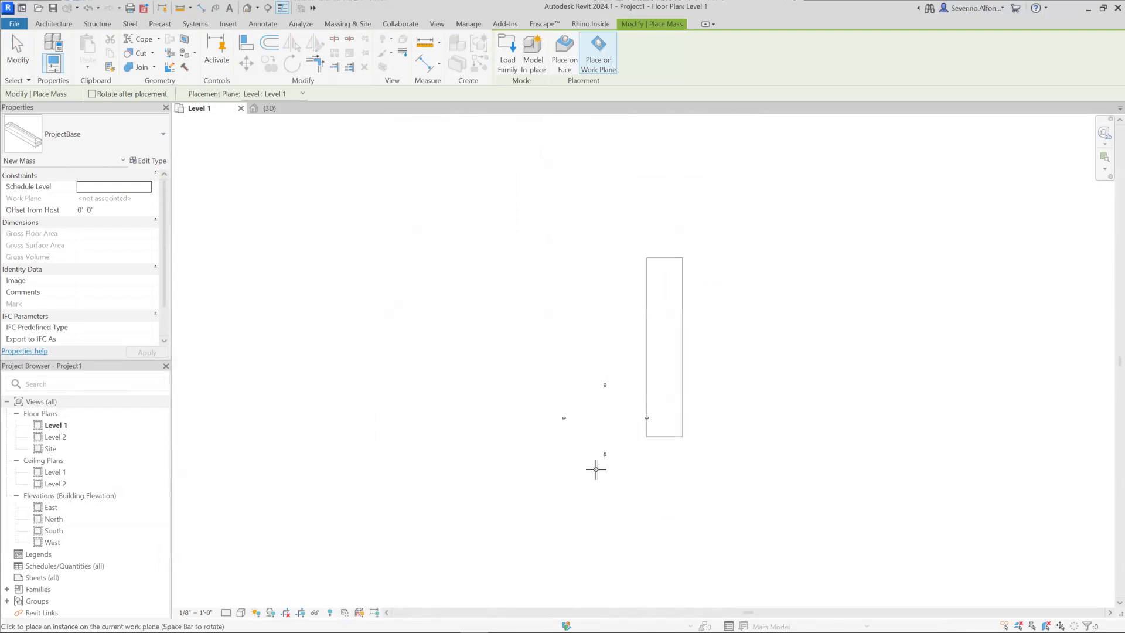
pyautogui.press('Escape')
pyautogui.press('Escape')
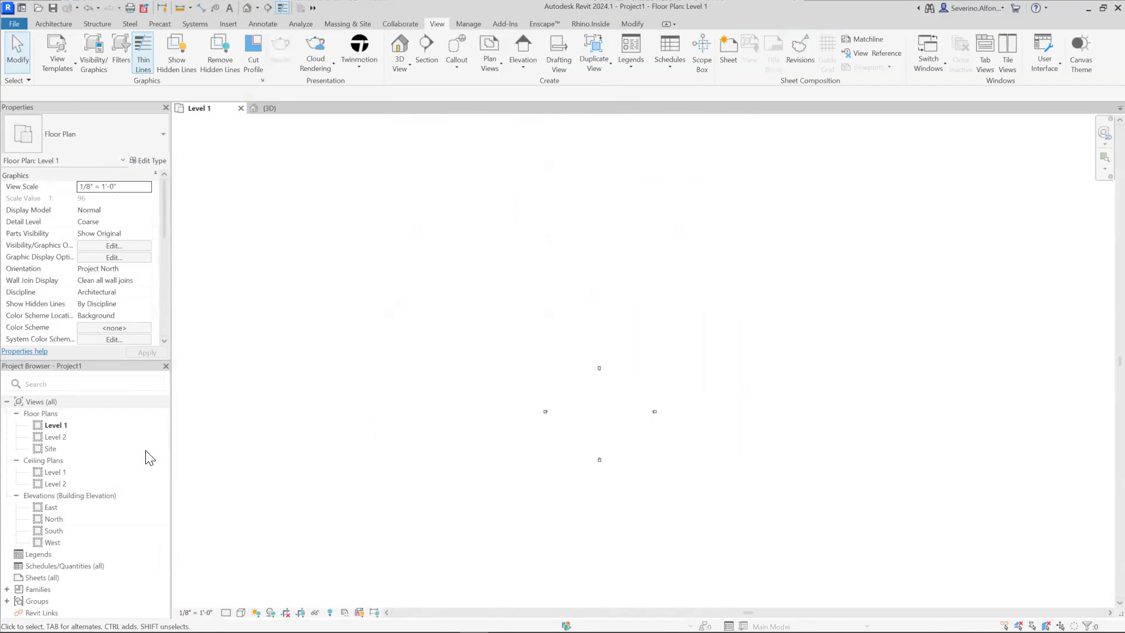
pyautogui.doubleClick(48, 449)
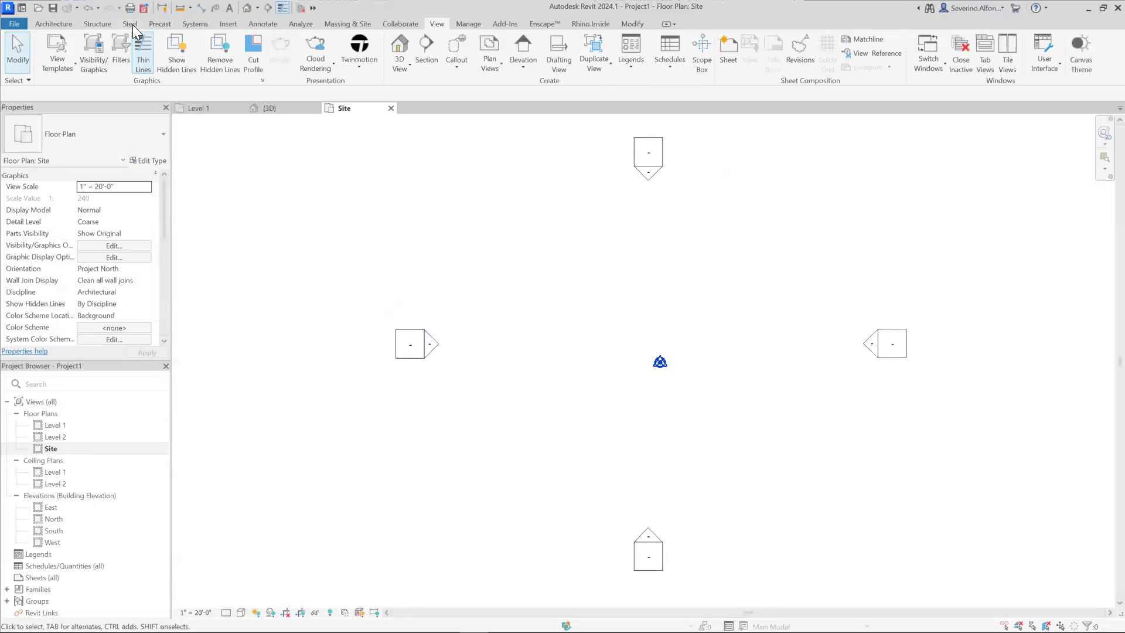
pyautogui.click(44, 22)
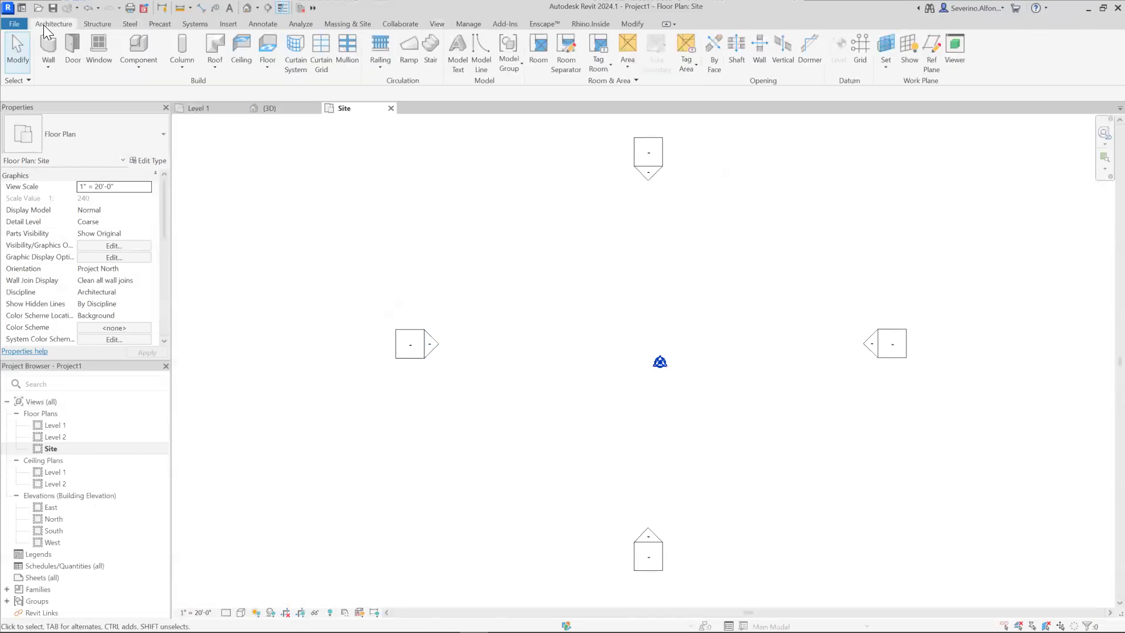
# Place a single ProjectBase mass with its corner on the survey point
pyautogui.click(137, 43)
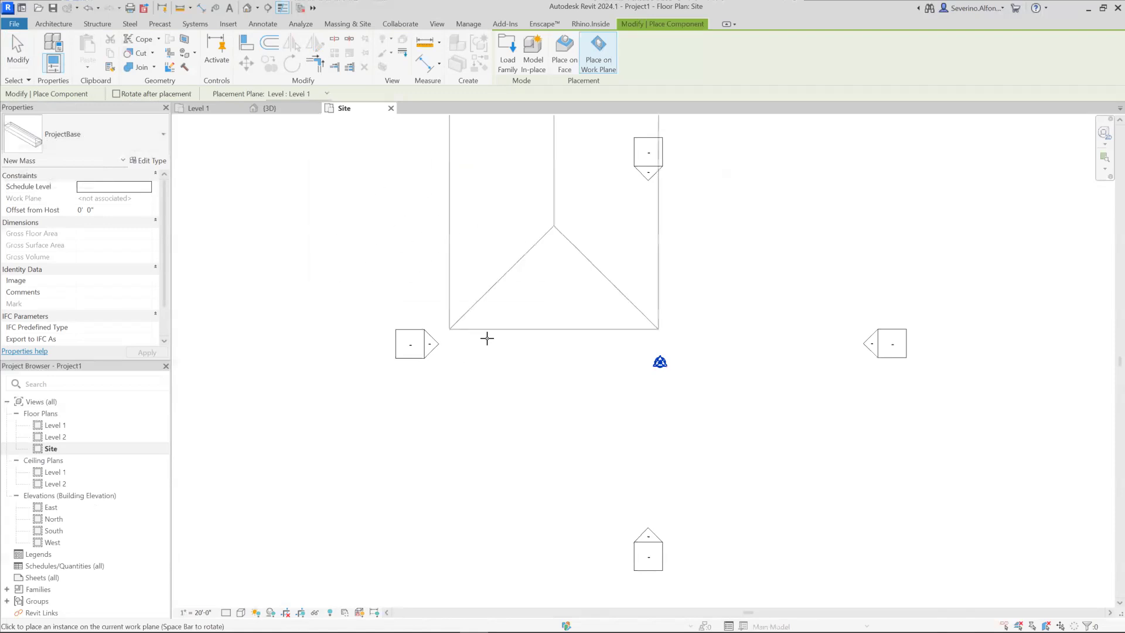
pyautogui.scroll(-3, 506, 339)
pyautogui.scroll(-3, 506, 339)
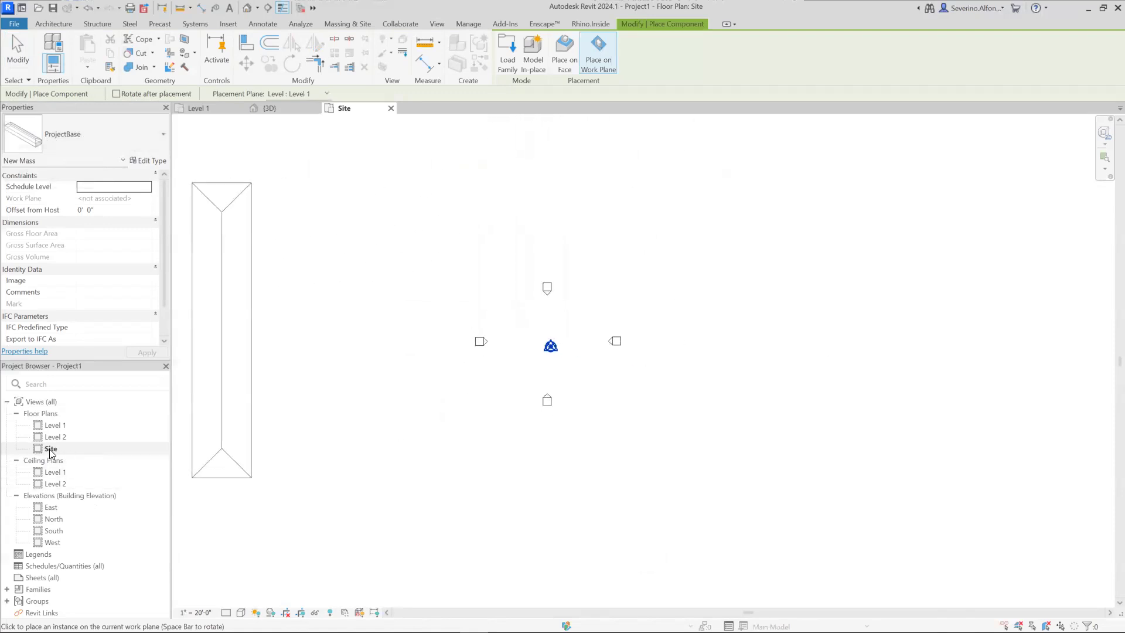
pyautogui.scroll(5, 545, 327)
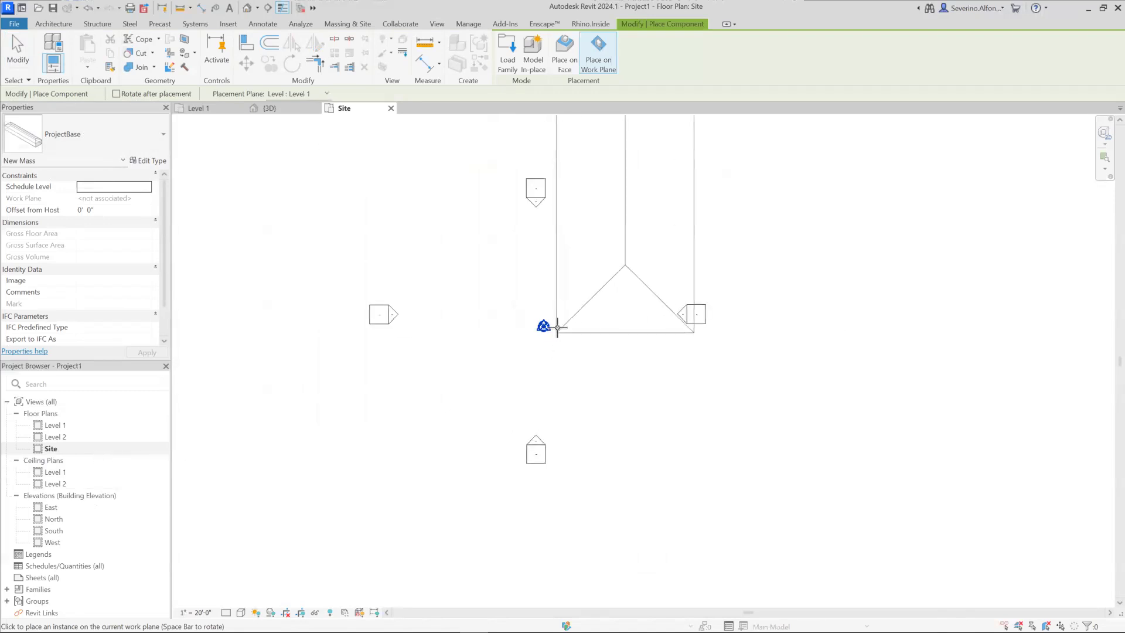
pyautogui.scroll(-5, 580, 377)
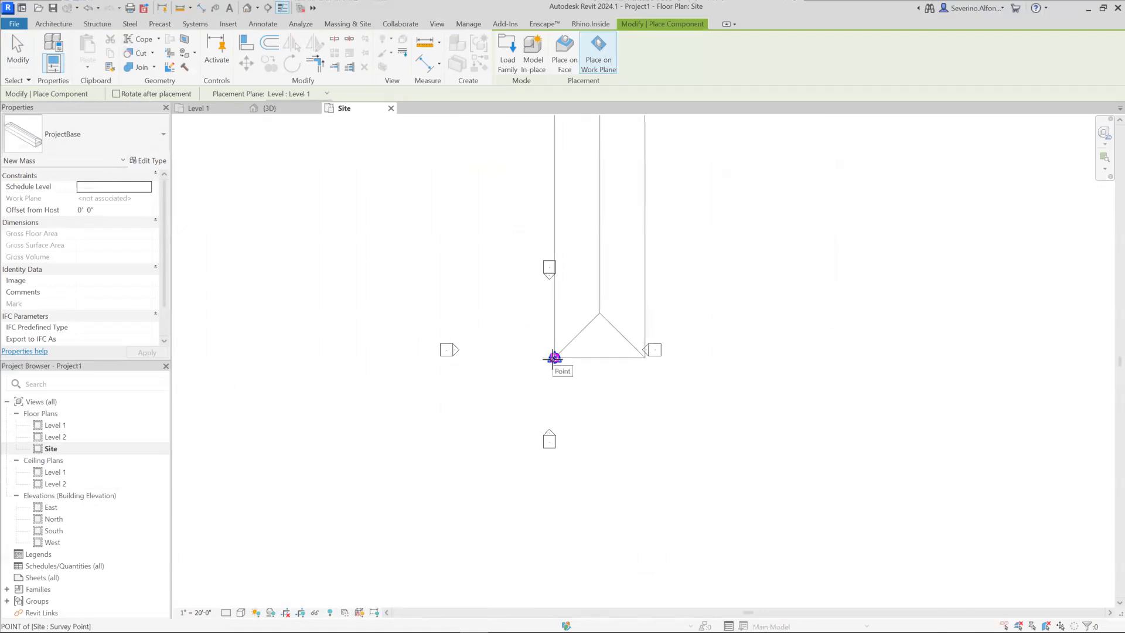
pyautogui.click(554, 357)
pyautogui.scroll(-3, 560, 389)
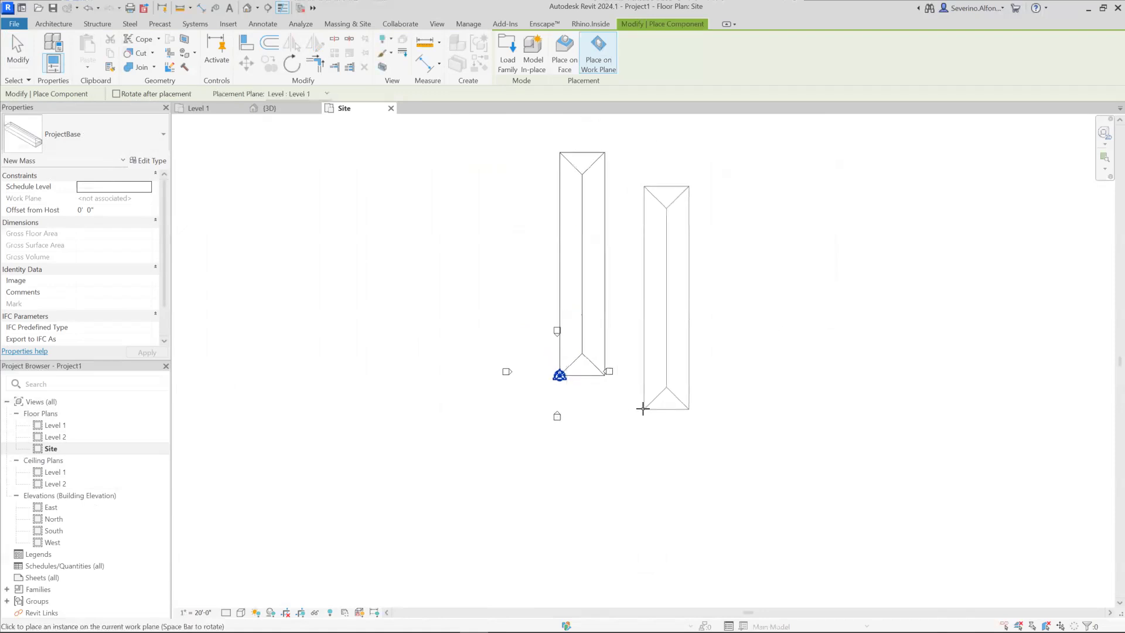
pyautogui.press('Escape')
# Move the north elevation marker above the mass in the Site plan
pyautogui.scroll(-2, 619, 389)
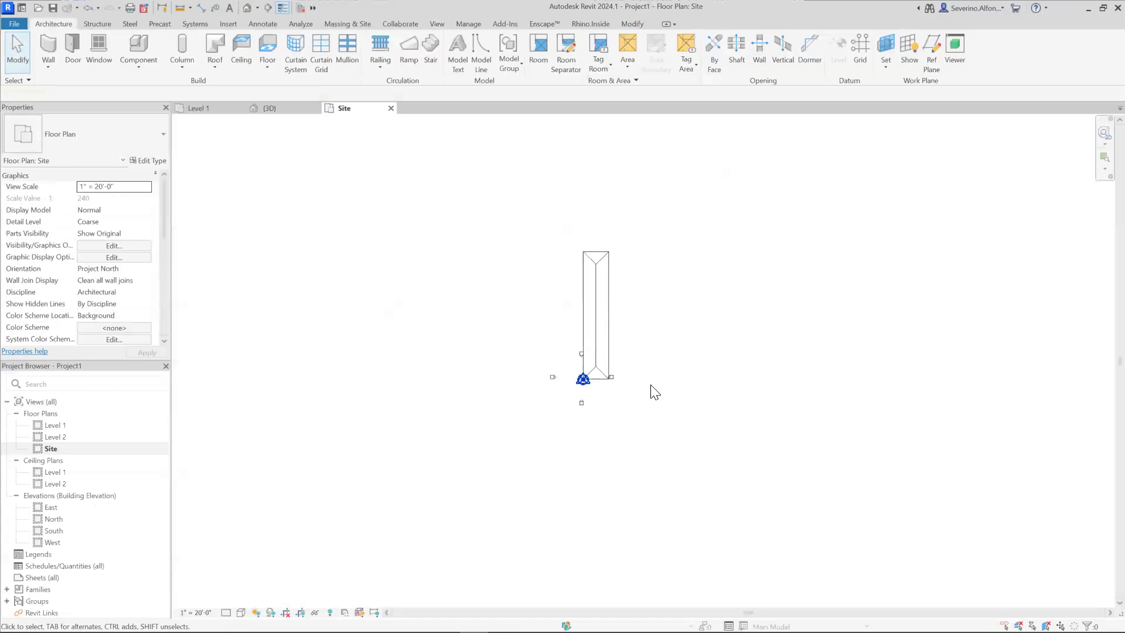
pyautogui.rightClick(639, 414)
pyautogui.press('Escape')
pyautogui.scroll(3, 603, 340)
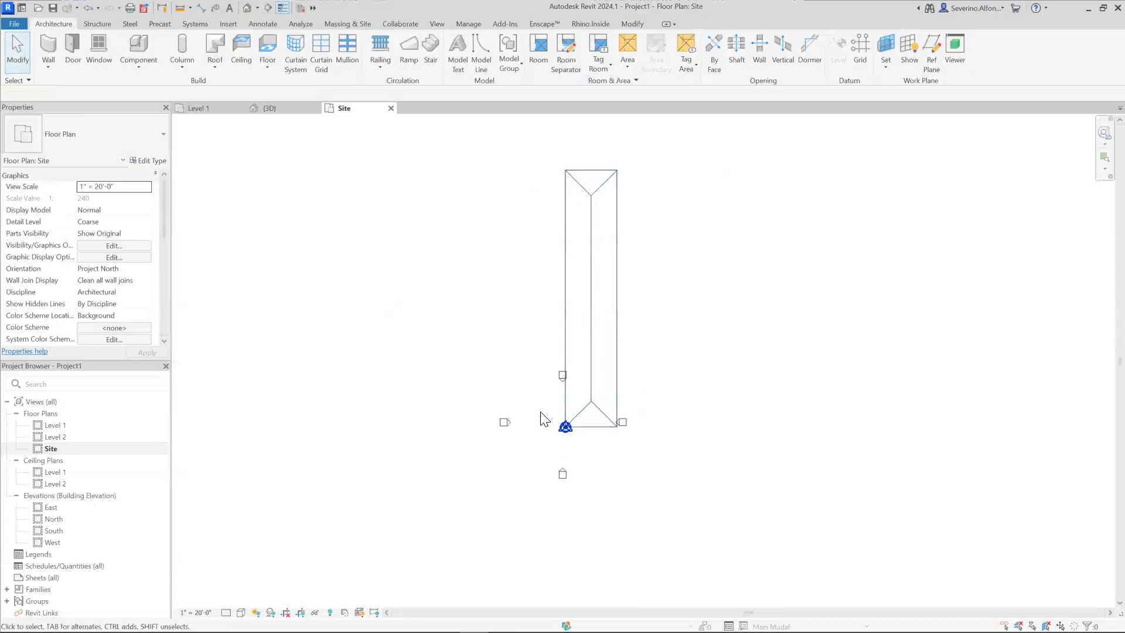
pyautogui.scroll(2, 633, 433)
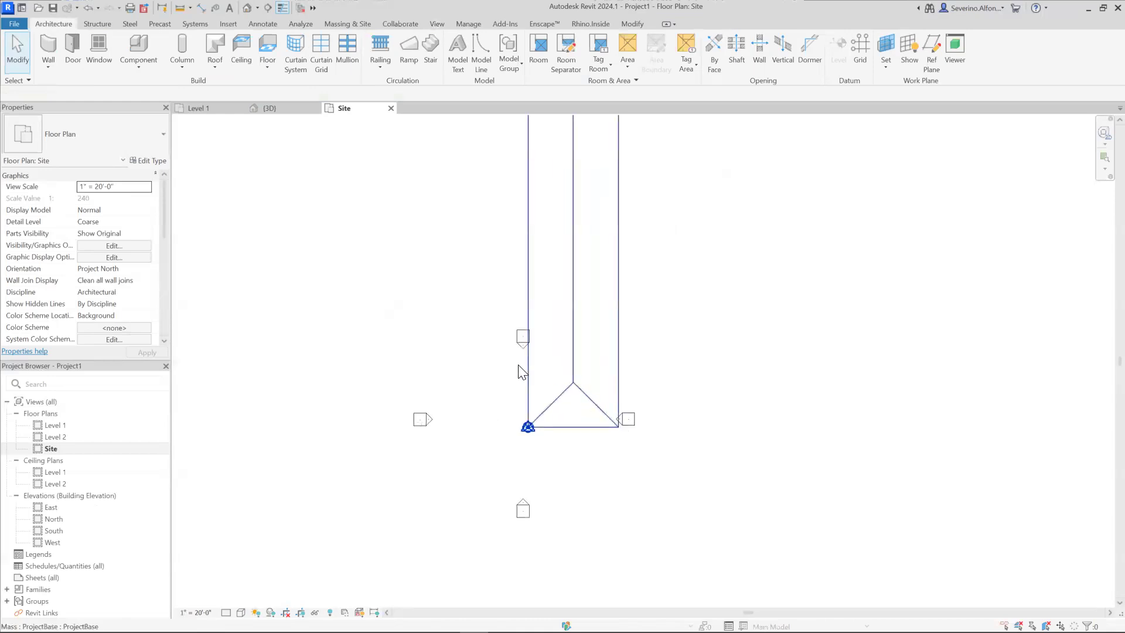
pyautogui.scroll(-1, 493, 349)
pyautogui.moveTo(400, 293); pyautogui.dragTo(574, 370)
pyautogui.scroll(-2, 633, 329)
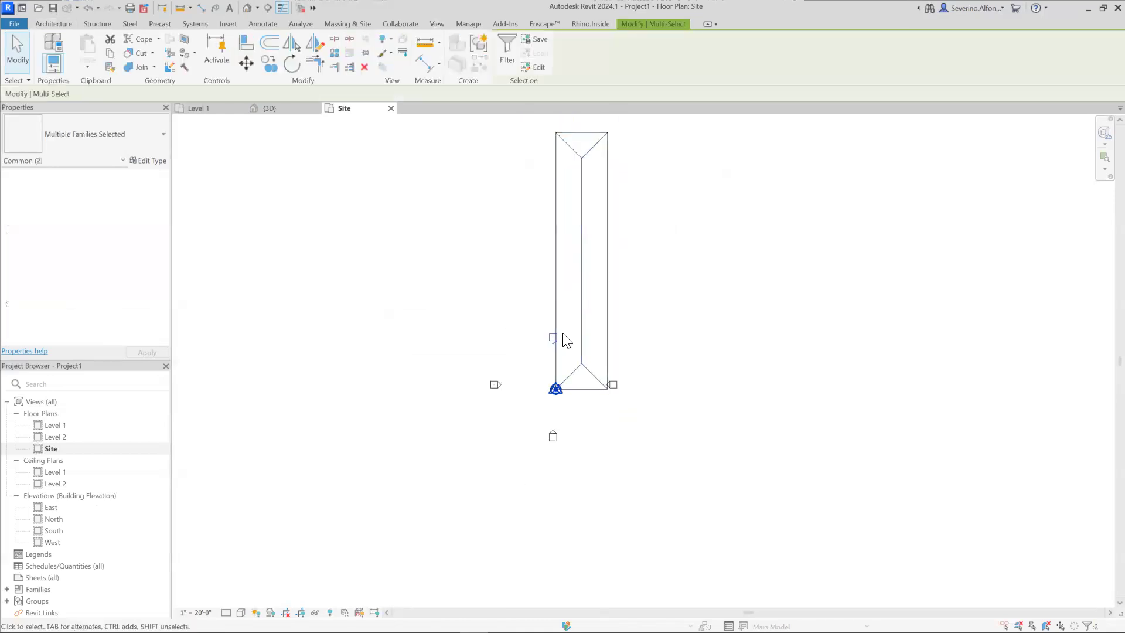
pyautogui.scroll(-2, 591, 329)
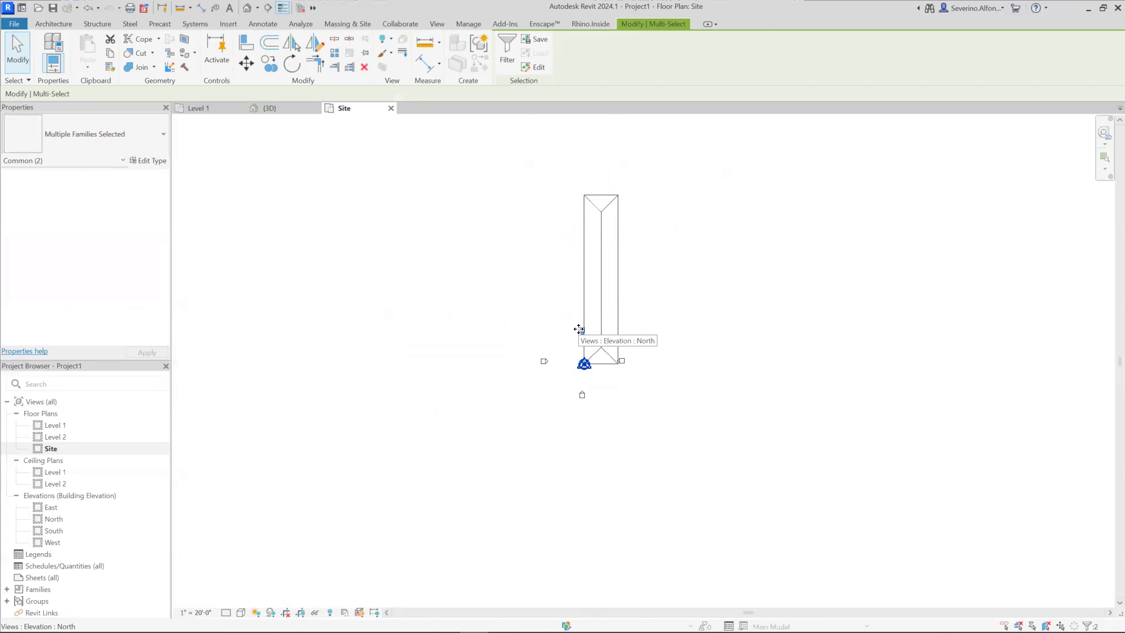
pyautogui.moveTo(579, 330)
pyautogui.mouseDown()
pyautogui.moveTo(573, 183)
pyautogui.moveTo(598, 178)
pyautogui.mouseUp()
pyautogui.press('Escape')
pyautogui.scroll(4, 609, 179)
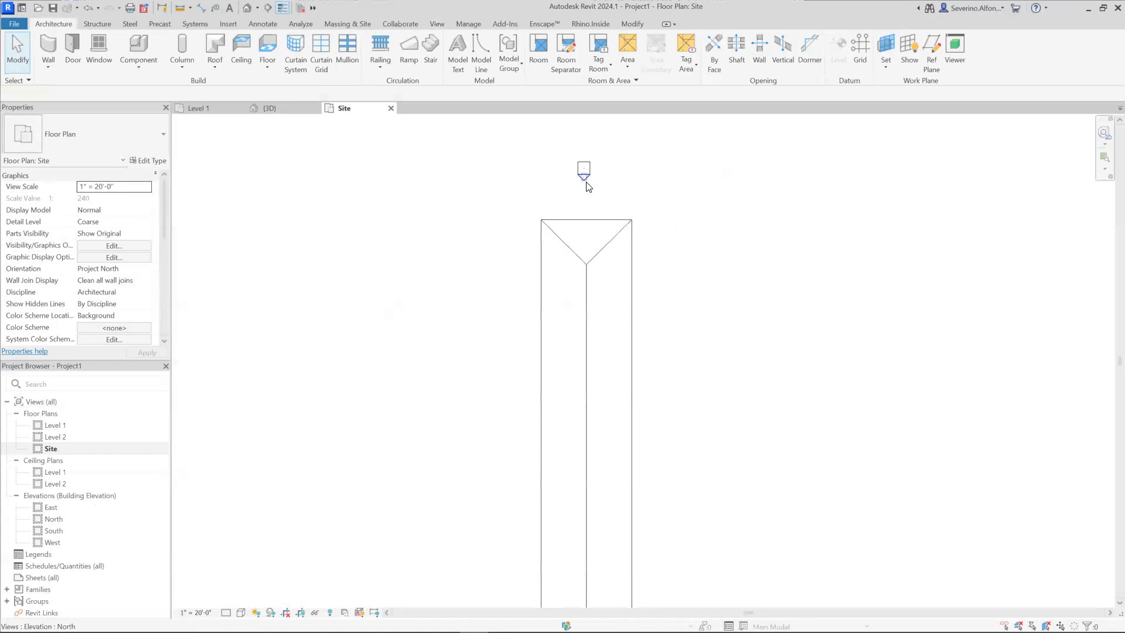
pyautogui.click(583, 176)
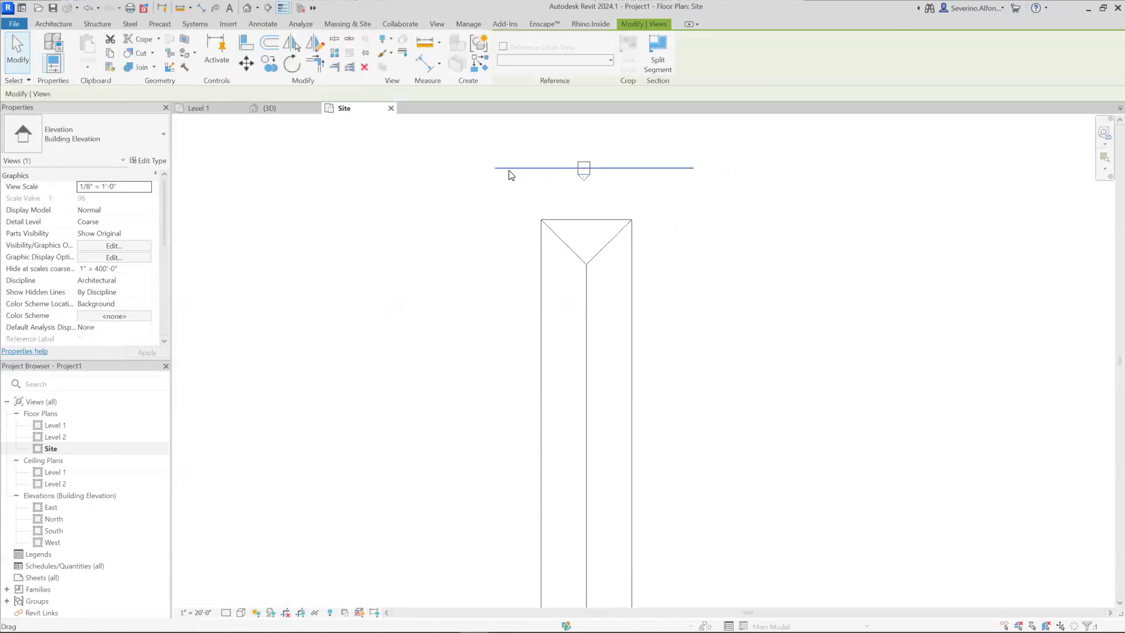
pyautogui.scroll(-3, 690, 239)
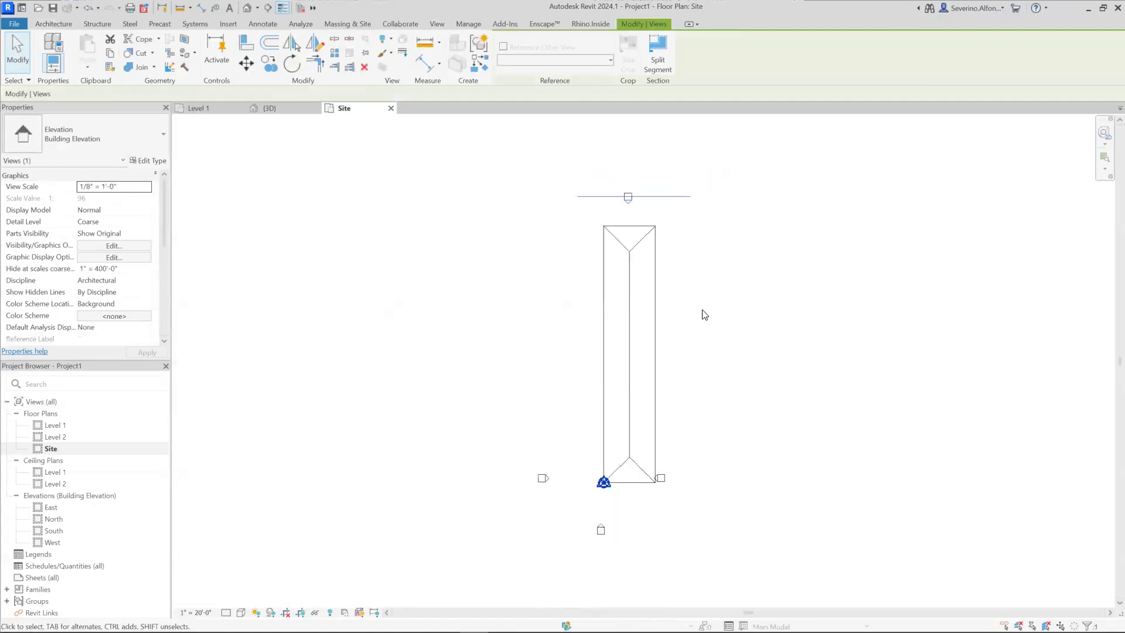
pyautogui.press('Escape')
# Move the east, west and south elevation markers close beside the mass
pyautogui.moveTo(640, 508); pyautogui.dragTo(691, 462)
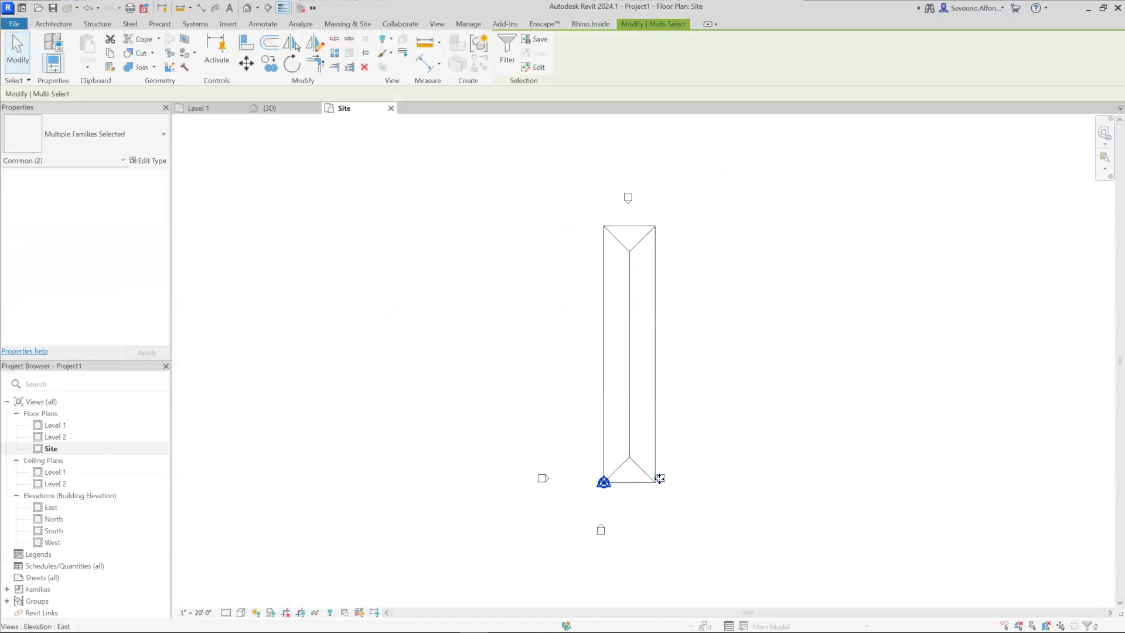
pyautogui.moveTo(678, 359); pyautogui.dragTo(679, 360)
pyautogui.moveTo(520, 452)
pyautogui.mouseDown()
pyautogui.moveTo(557, 495)
pyautogui.moveTo(577, 365)
pyautogui.mouseUp()
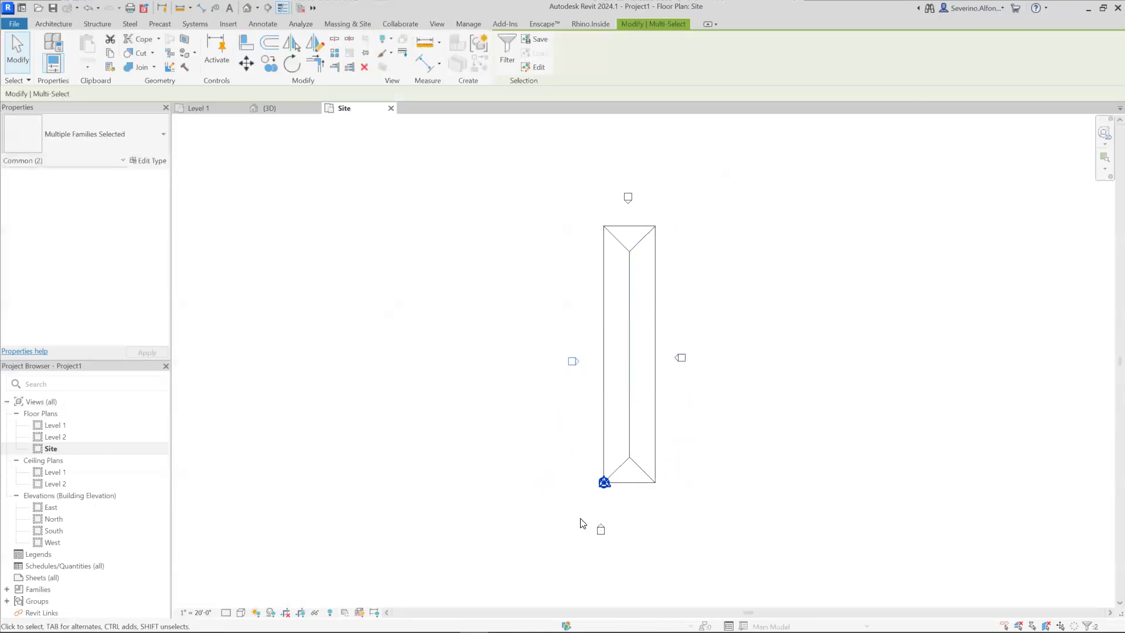
pyautogui.moveTo(582, 515)
pyautogui.mouseDown()
pyautogui.moveTo(625, 545)
pyautogui.moveTo(630, 507)
pyautogui.mouseUp()
pyautogui.click(700, 523)
pyautogui.scroll(-2, 435, 282)
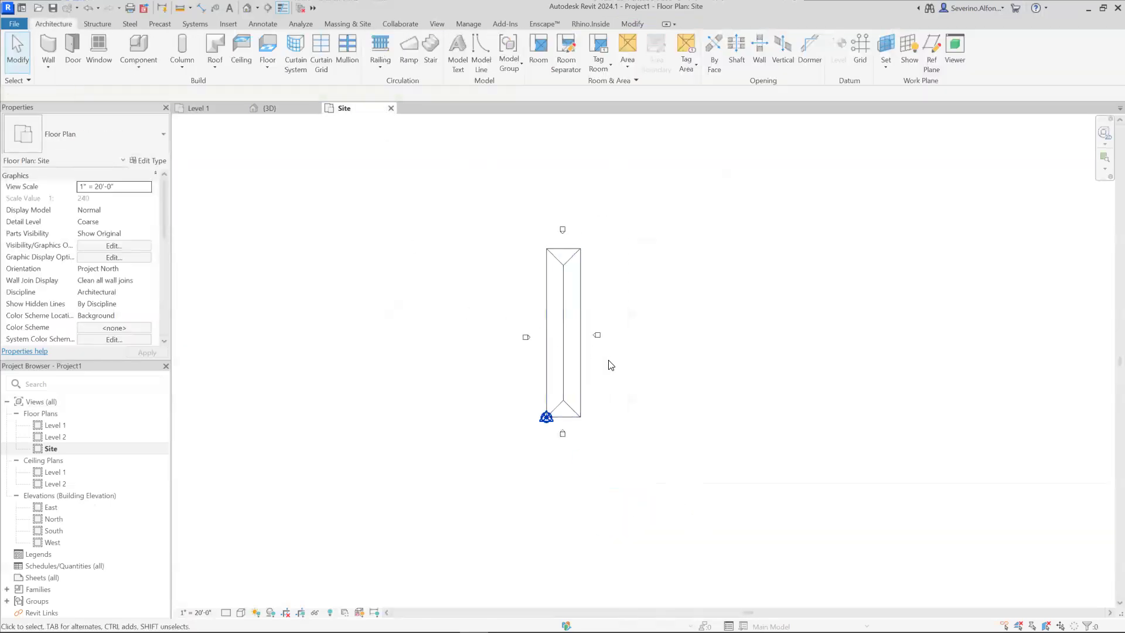
pyautogui.scroll(1, 450, 403)
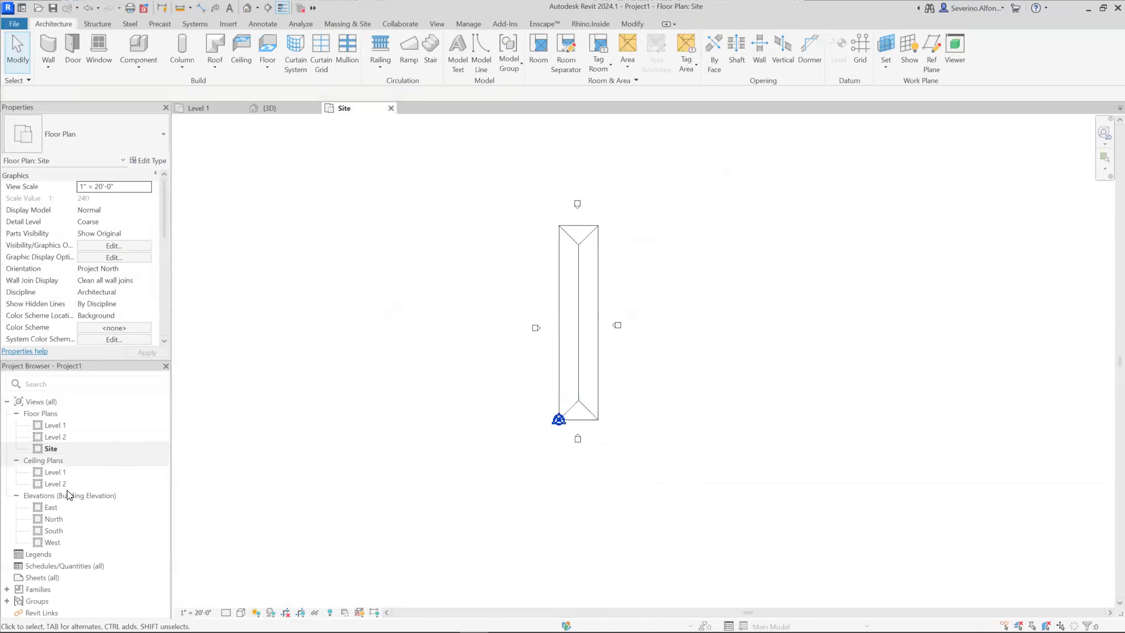
# Open the East elevation and drag the Level 2 line end out past the mass
pyautogui.click(598, 317)
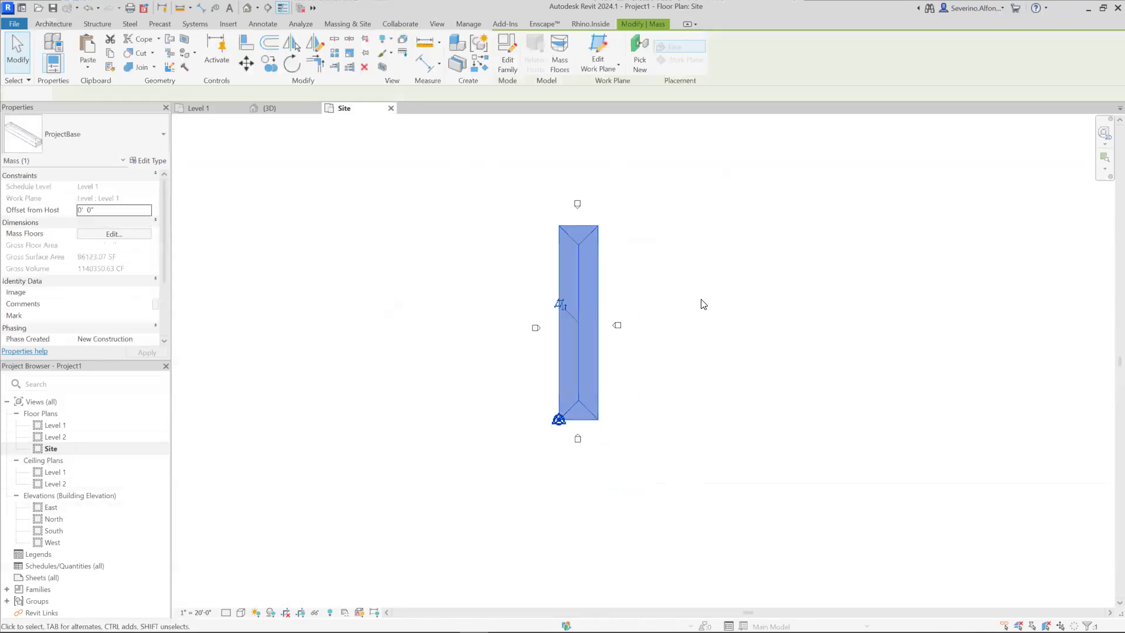
pyautogui.click(701, 304)
pyautogui.doubleClick(53, 506)
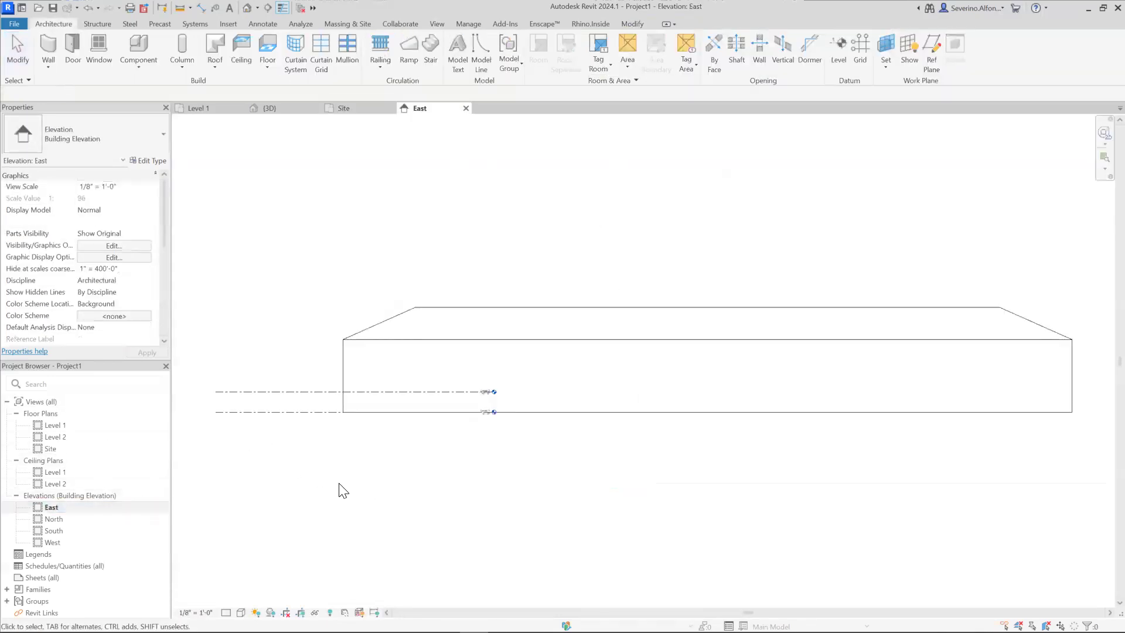
pyautogui.click(476, 400)
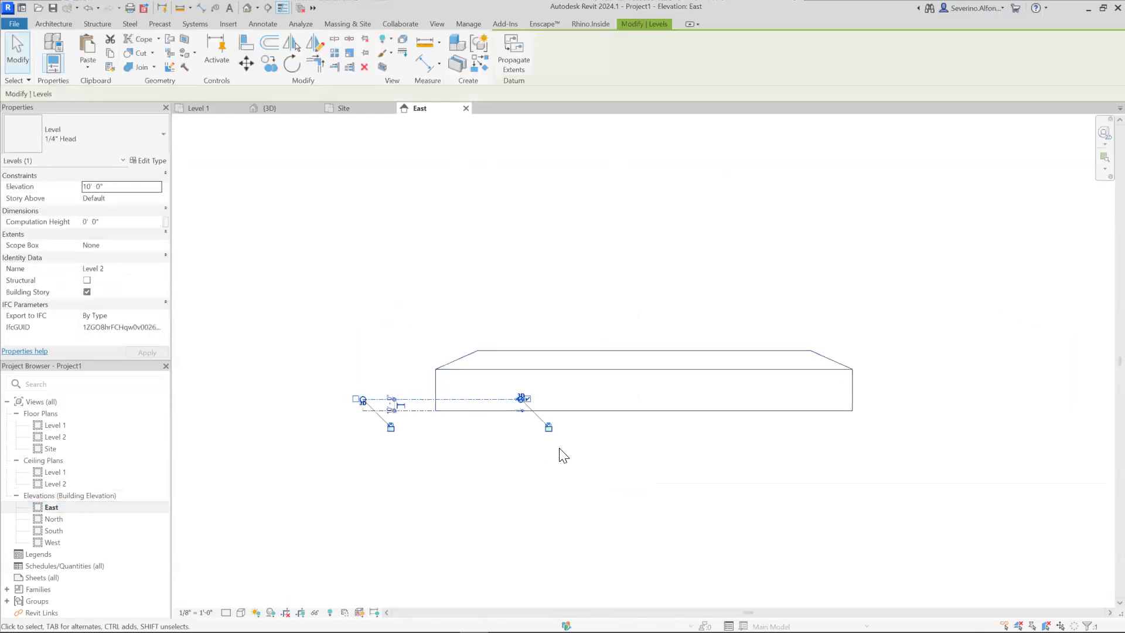
pyautogui.scroll(4, 563, 450)
pyautogui.scroll(-2, 504, 426)
pyautogui.scroll(3, 478, 375)
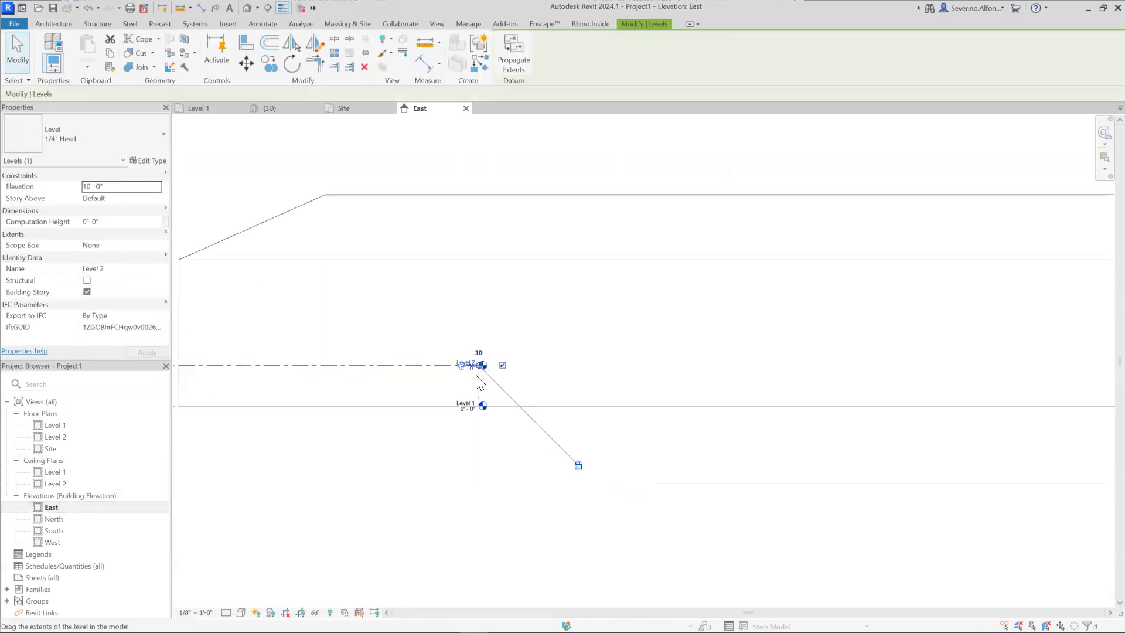
pyautogui.moveTo(482, 366); pyautogui.dragTo(1091, 368)
pyautogui.scroll(-2, 925, 470)
pyautogui.scroll(-1, 925, 470)
pyautogui.moveTo(925, 470); pyautogui.dragTo(533, 478, button='middle')
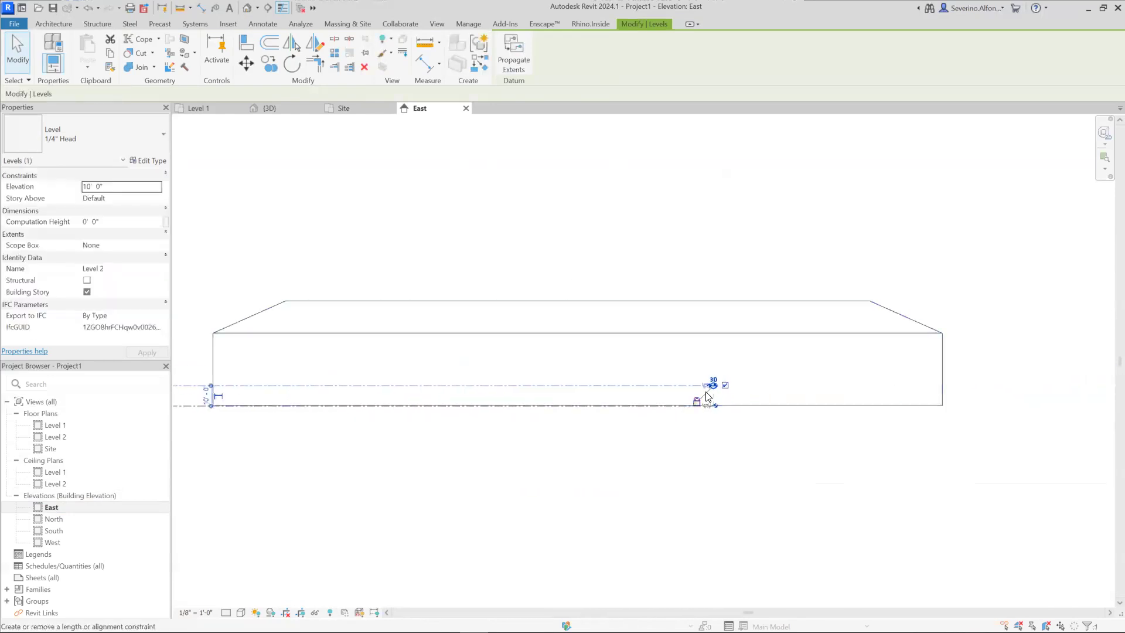
pyautogui.scroll(4, 756, 434)
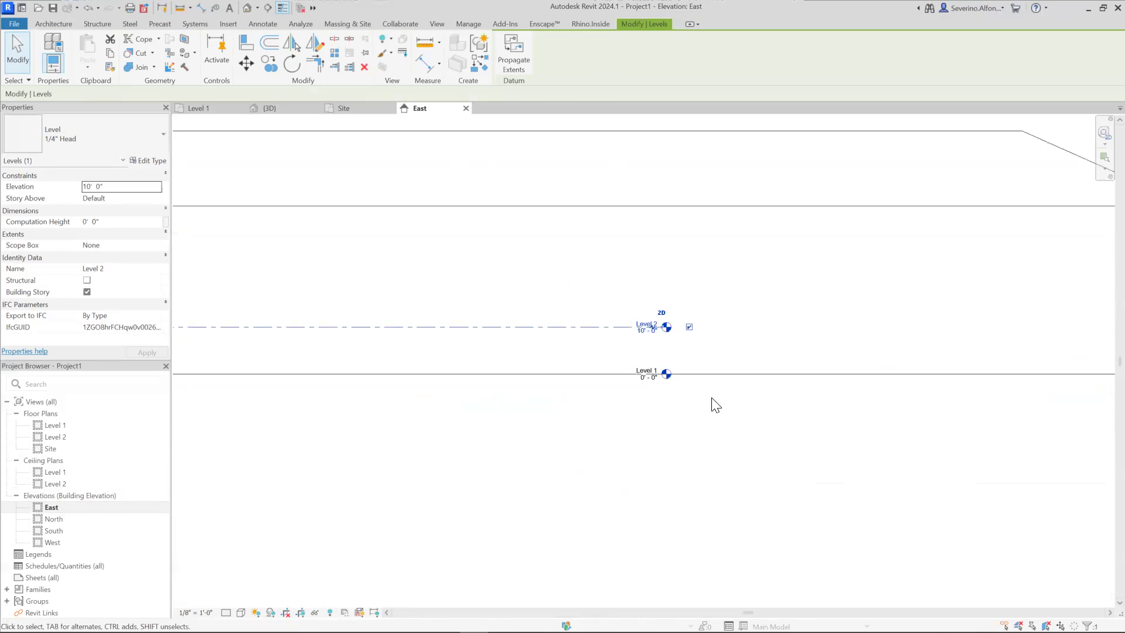
# Pull the Level 1 and Level 2 ends further right beyond the mass
pyautogui.rightClick(464, 376)
pyautogui.press('Escape')
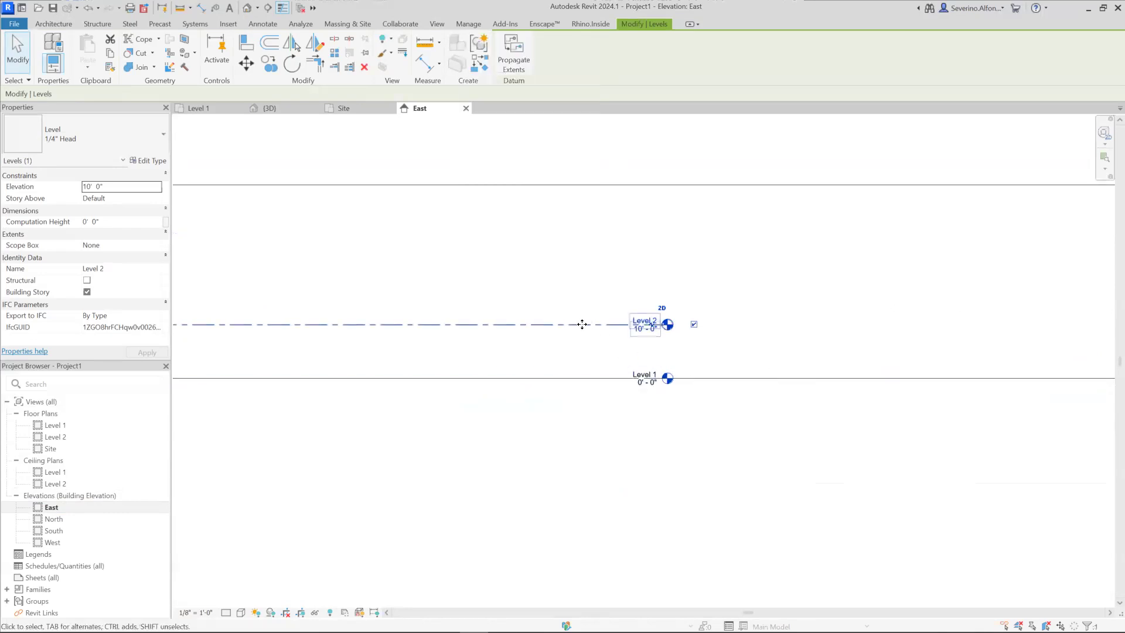
pyautogui.click(575, 485)
pyautogui.click(656, 324)
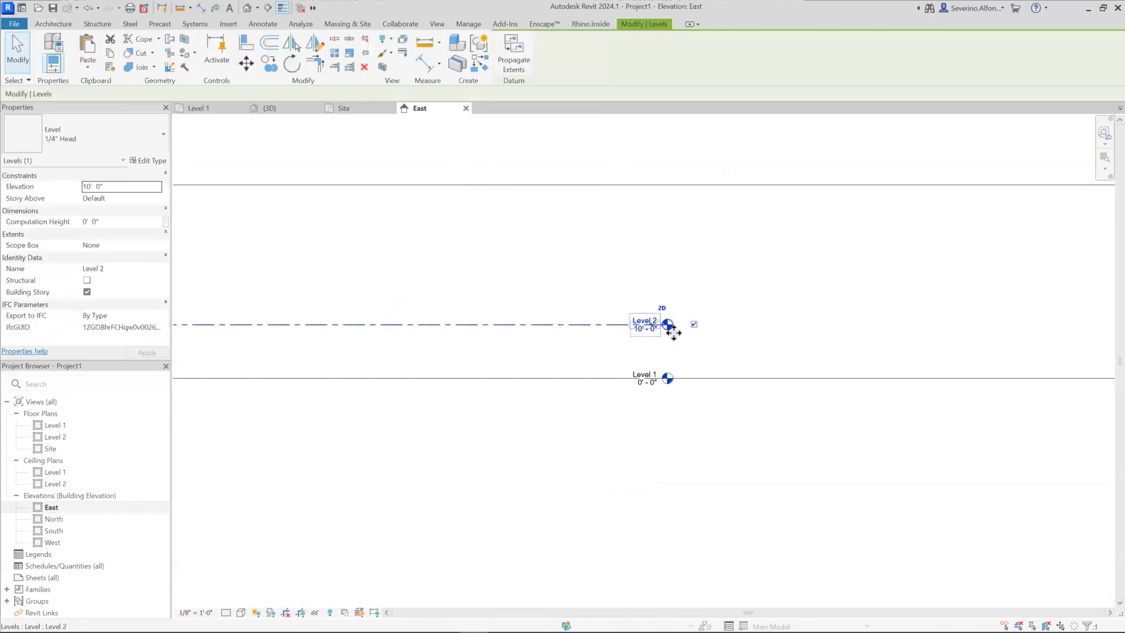
pyautogui.moveTo(690, 324); pyautogui.dragTo(775, 331)
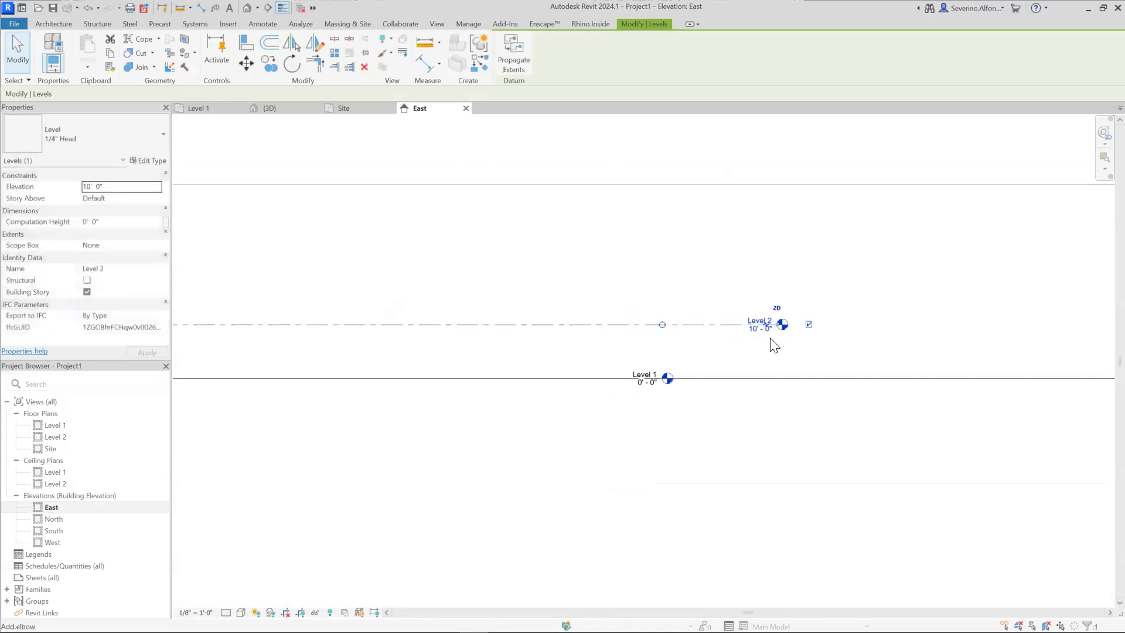
pyautogui.click(751, 483)
pyautogui.scroll(-4, 650, 445)
pyautogui.click(648, 386)
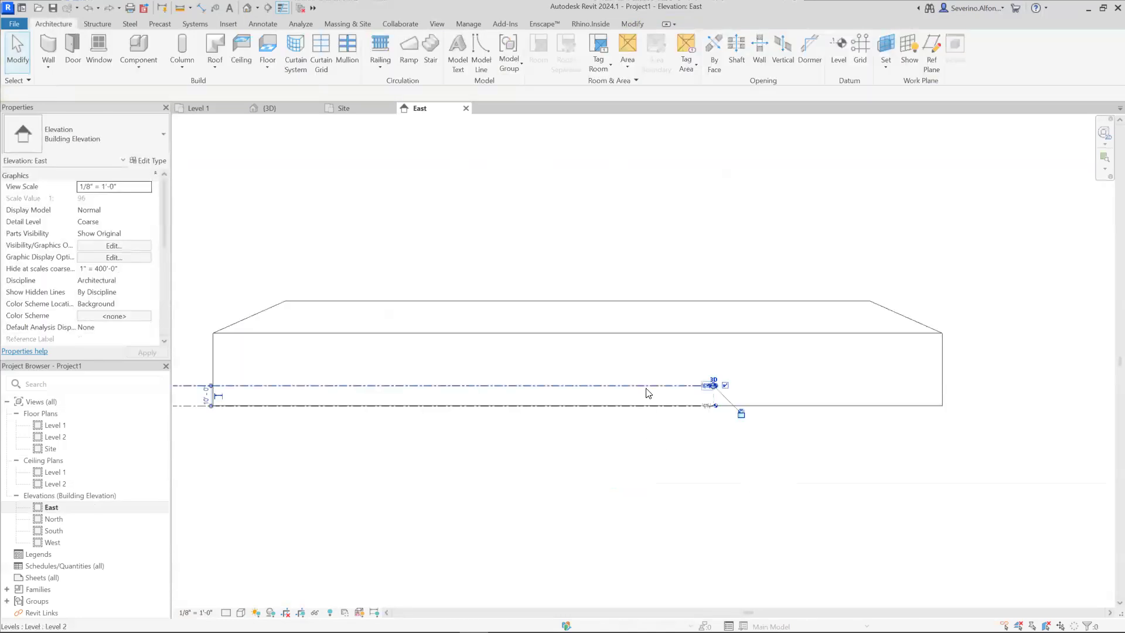
pyautogui.scroll(4, 722, 399)
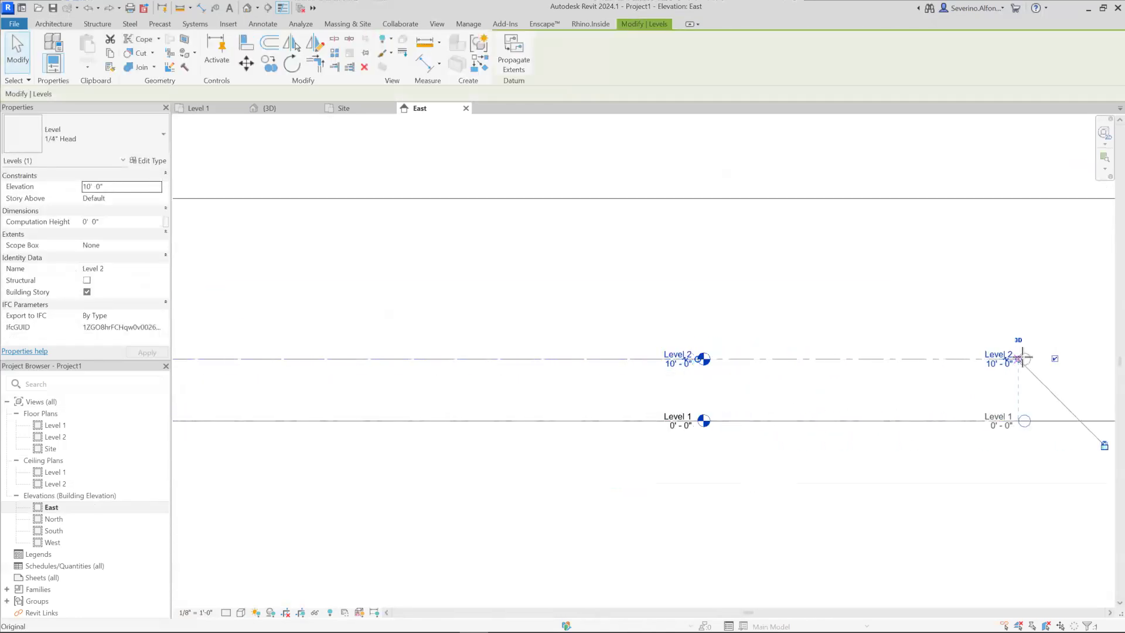
pyautogui.scroll(1, 1023, 358)
pyautogui.moveTo(1023, 358)
pyautogui.mouseDown(button='middle')
pyautogui.moveTo(557, 350)
pyautogui.moveTo(992, 347)
pyautogui.moveTo(1025, 377)
pyautogui.mouseUp(button='middle')
pyautogui.scroll(-3, 1025, 377)
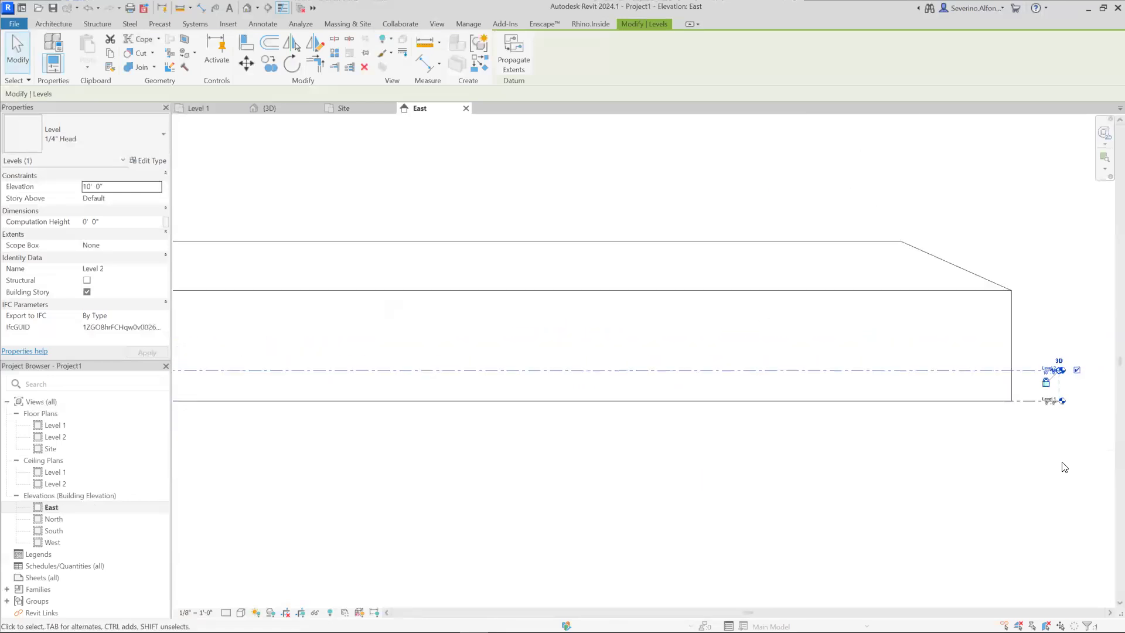
pyautogui.moveTo(1032, 455); pyautogui.dragTo(867, 461, button='middle')
pyautogui.scroll(3, 938, 381)
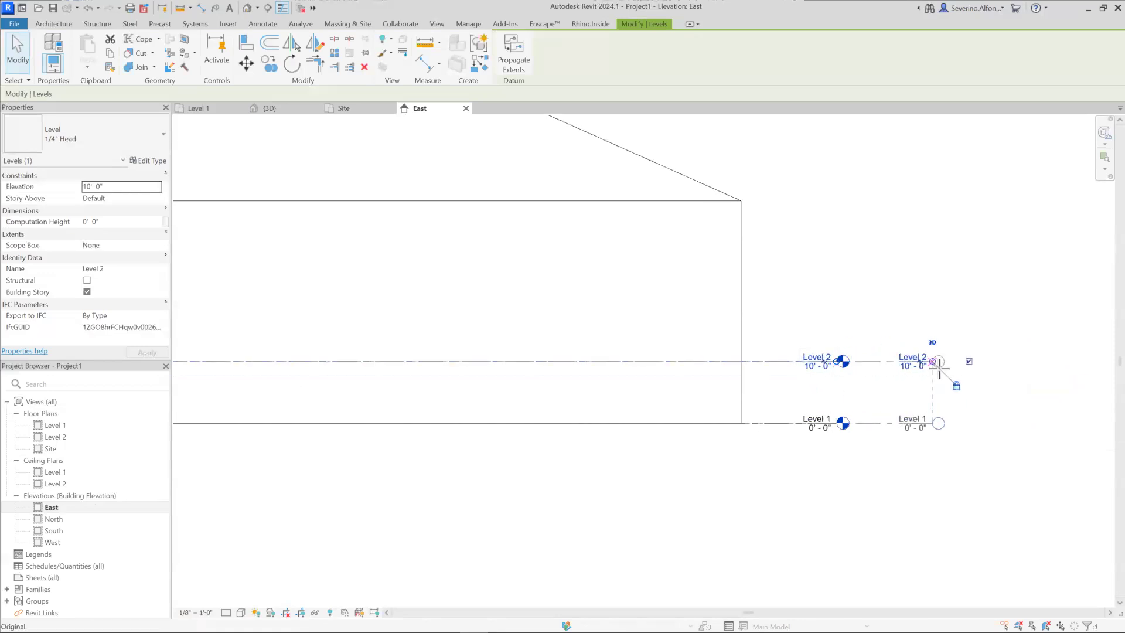
pyautogui.click(857, 431)
pyautogui.scroll(-2, 857, 432)
pyautogui.scroll(-2, 644, 434)
pyautogui.scroll(-1, 434, 498)
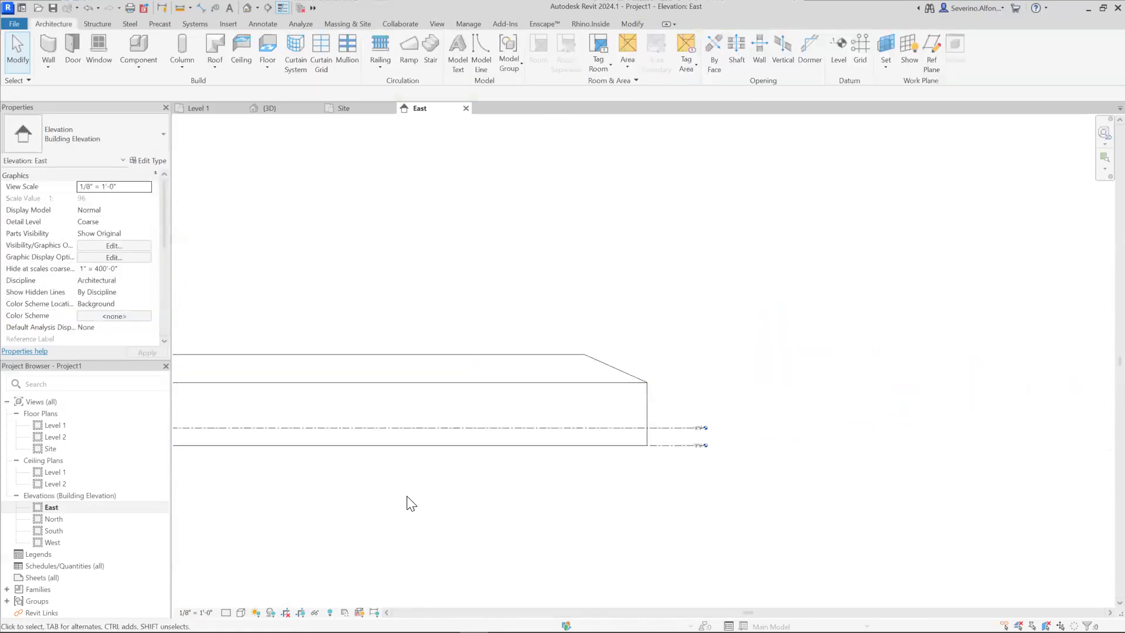
pyautogui.moveTo(410, 502); pyautogui.dragTo(544, 460, button='middle')
# In the North elevation, pull the level line ends in close to the mass
pyautogui.doubleClick(54, 519)
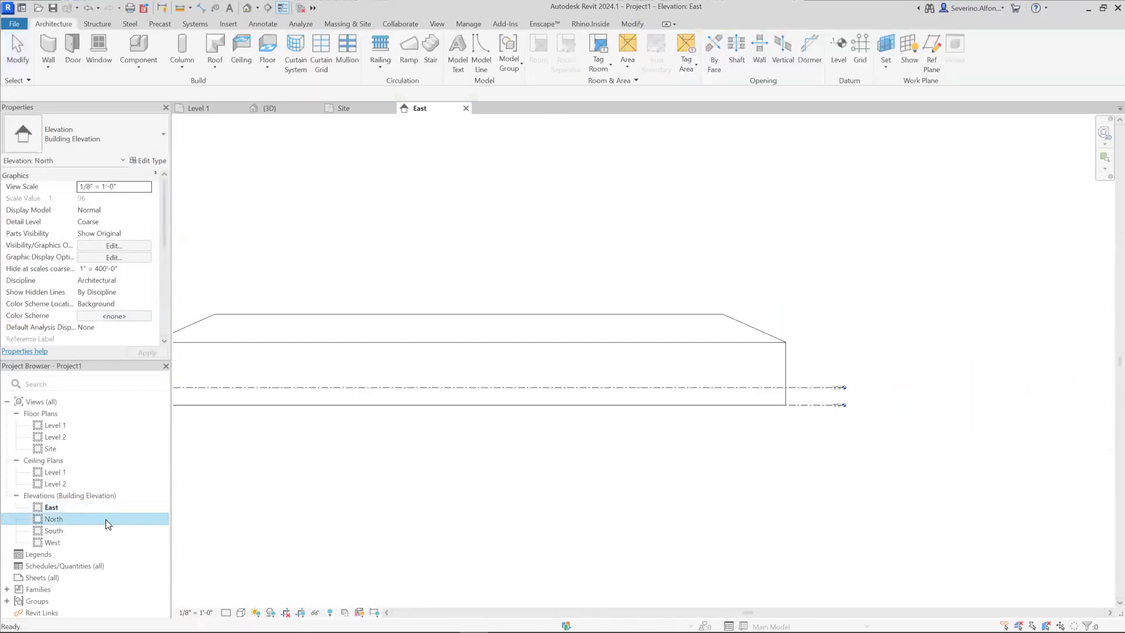
pyautogui.scroll(-2, 716, 487)
pyautogui.click(917, 460)
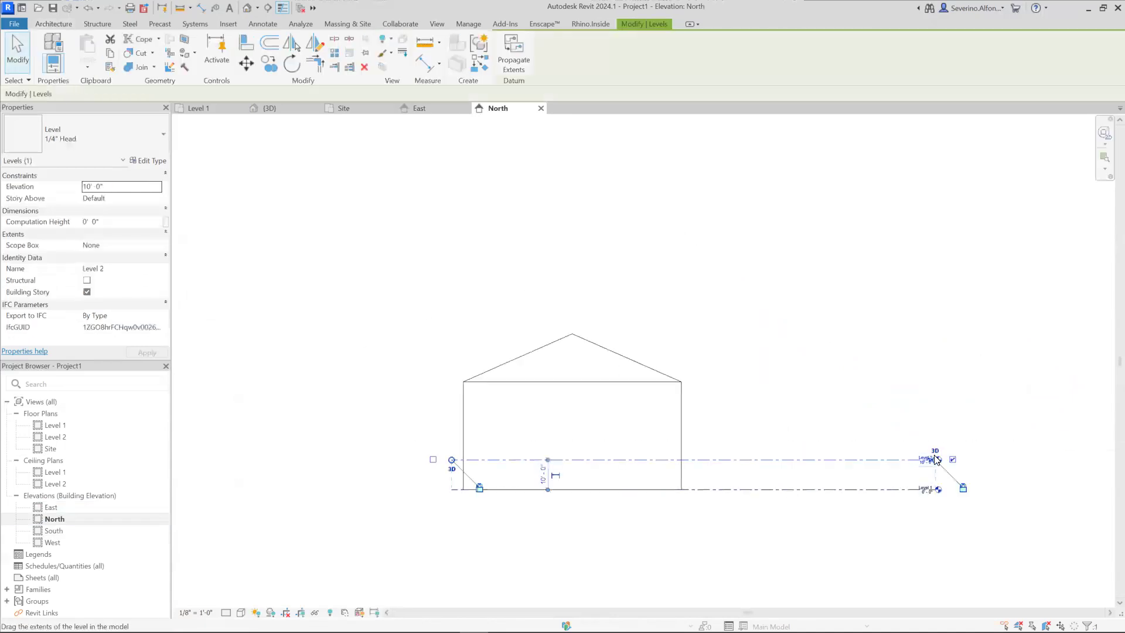
pyautogui.moveTo(917, 460); pyautogui.dragTo(743, 461)
pyautogui.click(661, 553)
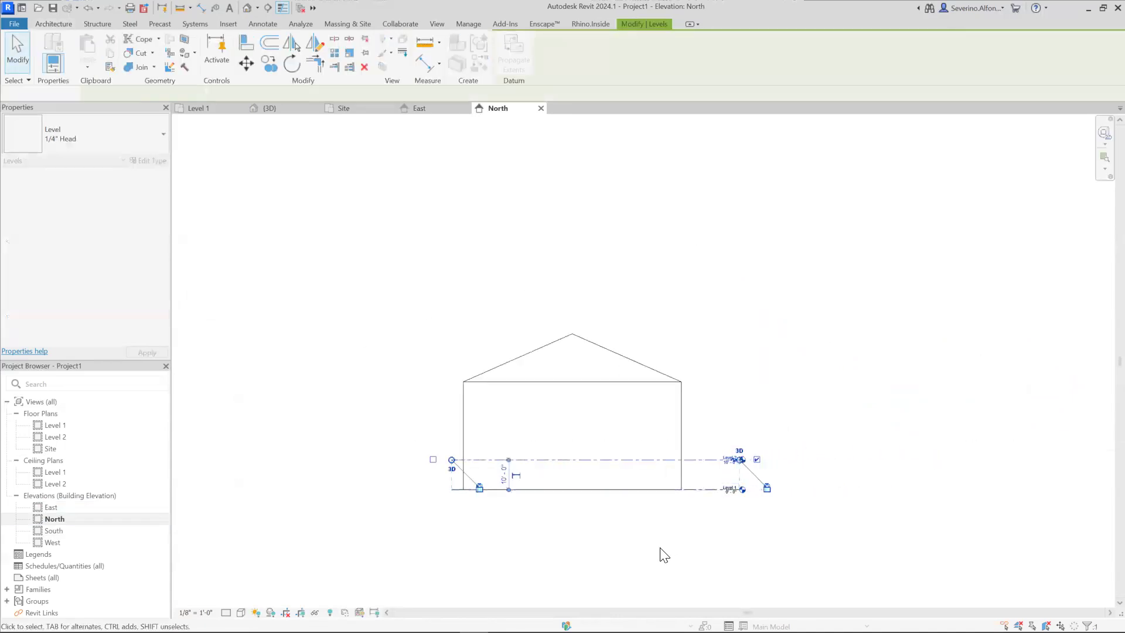
# In the South elevation, extend the level lines past the mass
pyautogui.doubleClick(54, 531)
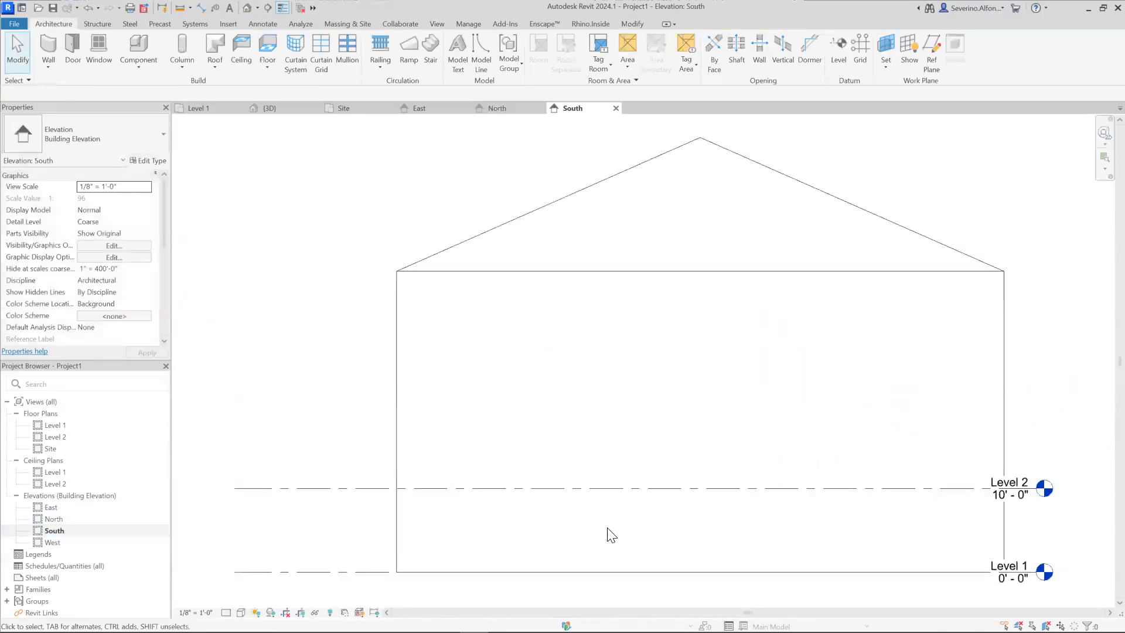
pyautogui.scroll(-2, 801, 532)
pyautogui.click(932, 507)
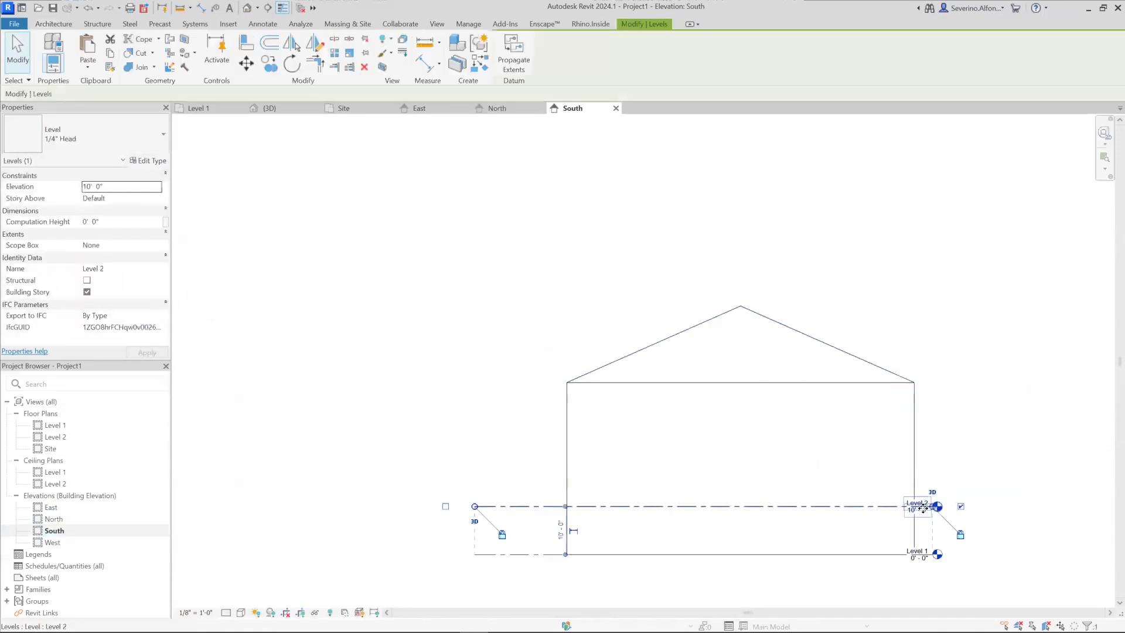
pyautogui.moveTo(936, 510); pyautogui.dragTo(1012, 509)
pyautogui.click(455, 450)
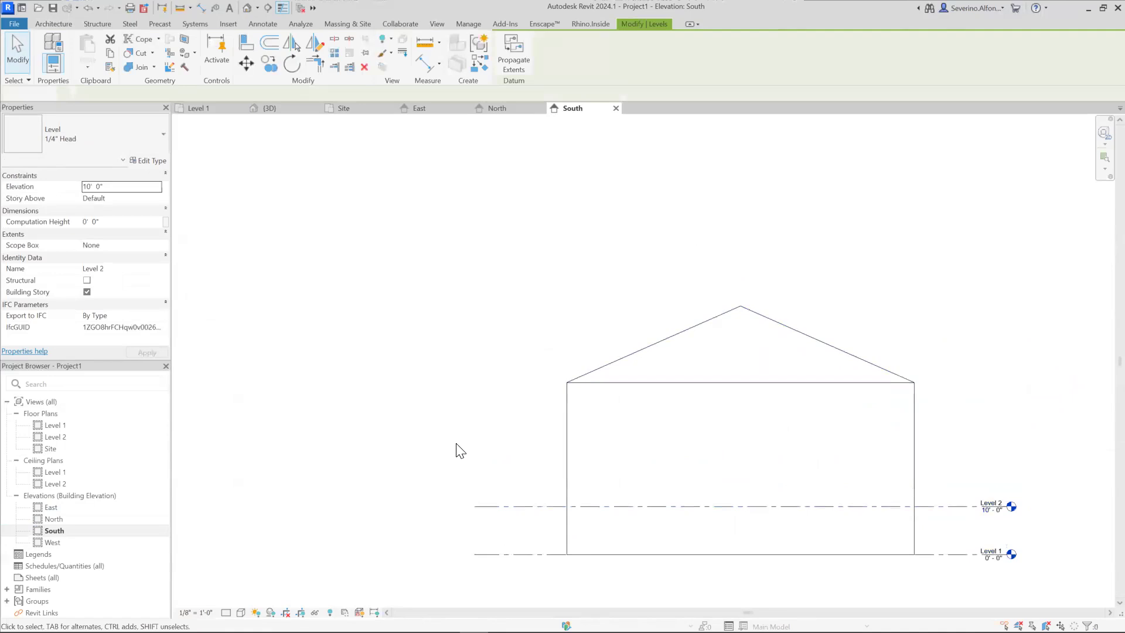
# In the West elevation, pull the level line ends in toward the mass
pyautogui.doubleClick(52, 542)
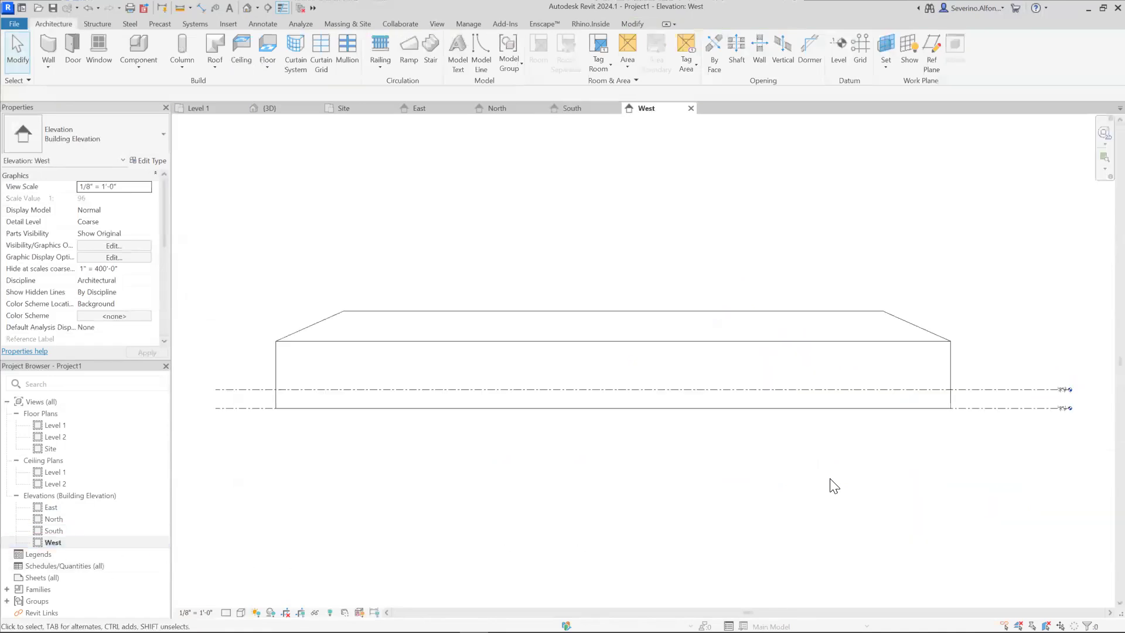
pyautogui.click(1001, 394)
pyautogui.scroll(2, 1001, 394)
pyautogui.moveTo(1082, 390); pyautogui.dragTo(991, 390)
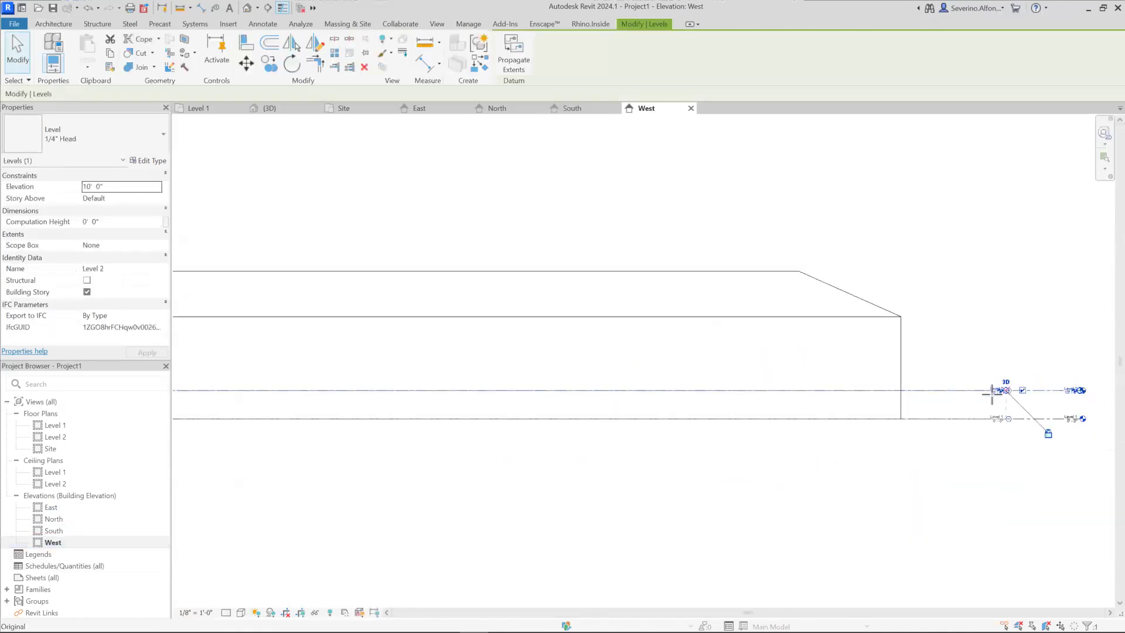
pyautogui.click(911, 505)
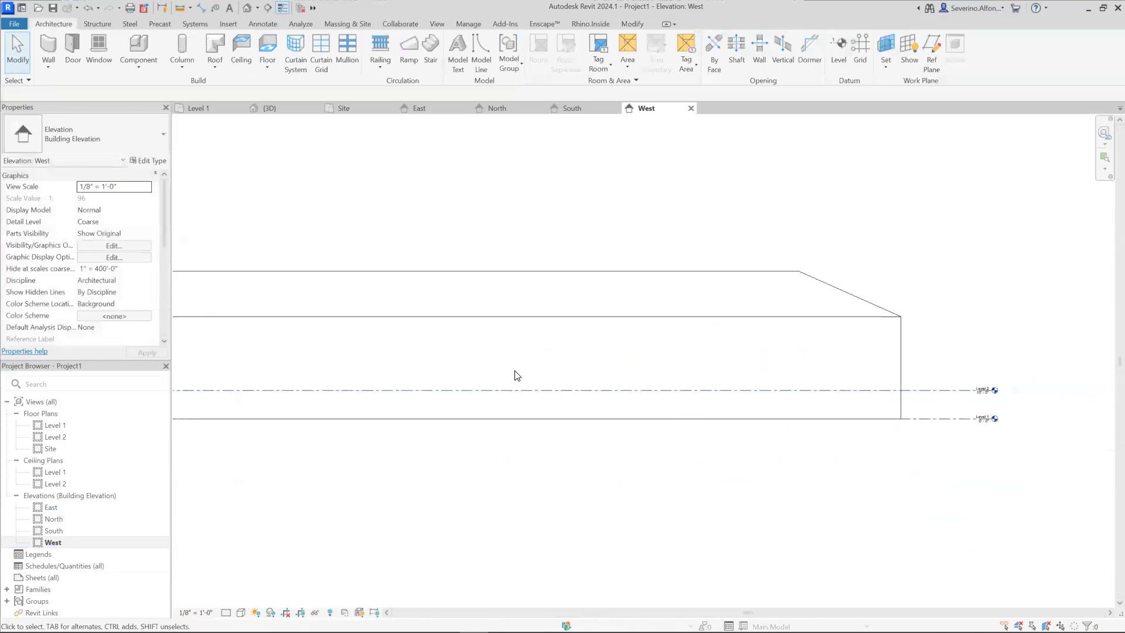
# Open the default {3D} view and check the Level 2 plane and imported mass
pyautogui.click(247, 8)
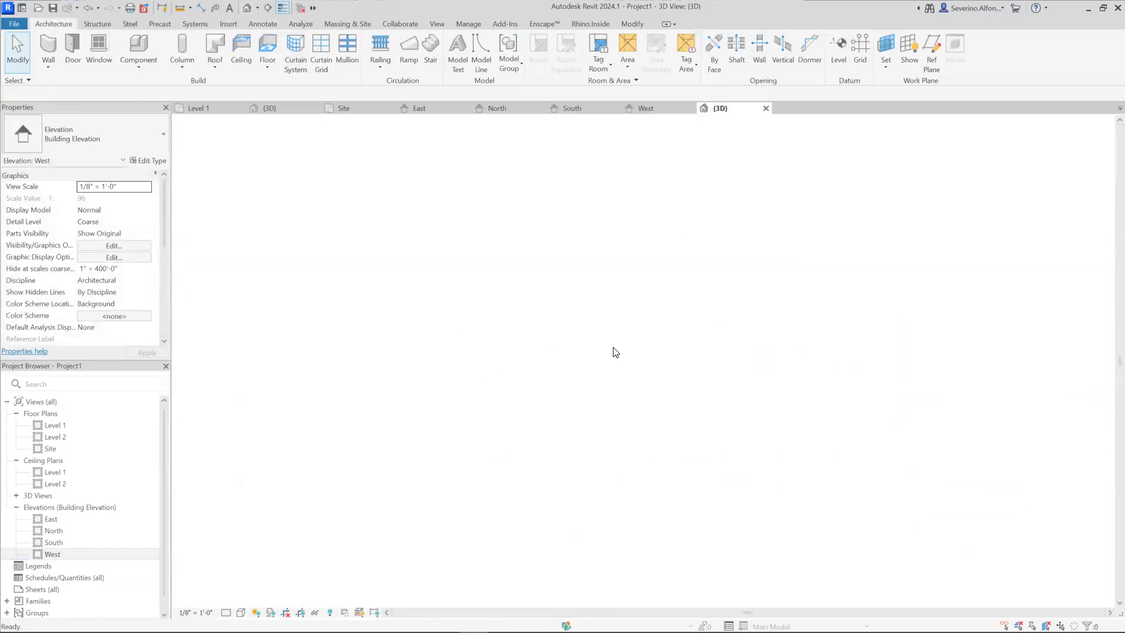
pyautogui.scroll(-2, 633, 378)
pyautogui.click(822, 330)
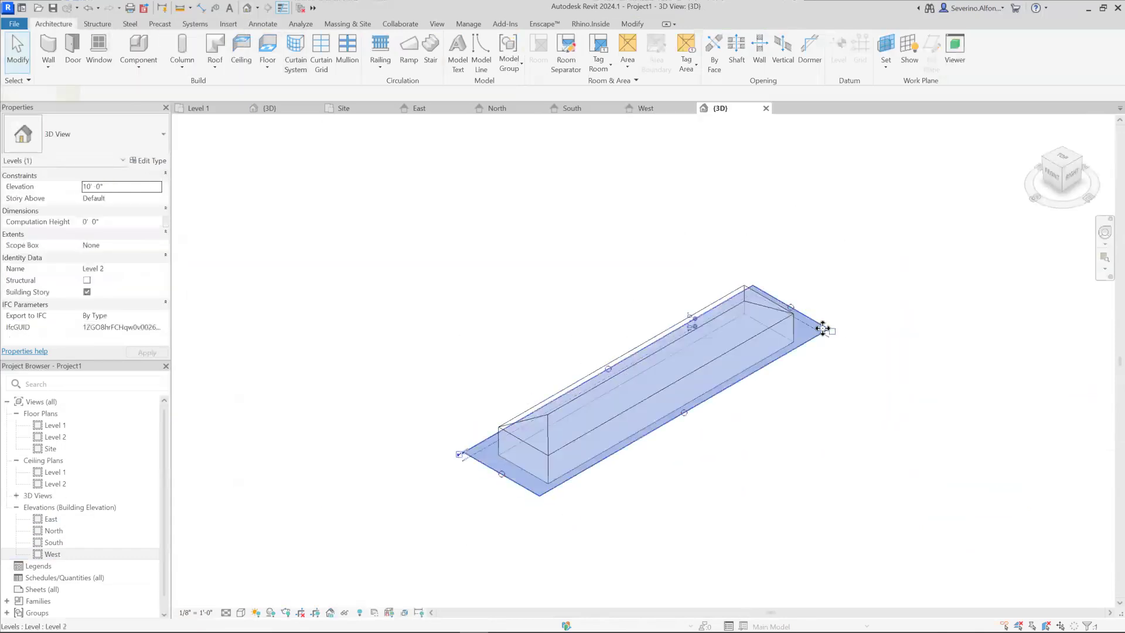
pyautogui.click(788, 414)
pyautogui.click(573, 452)
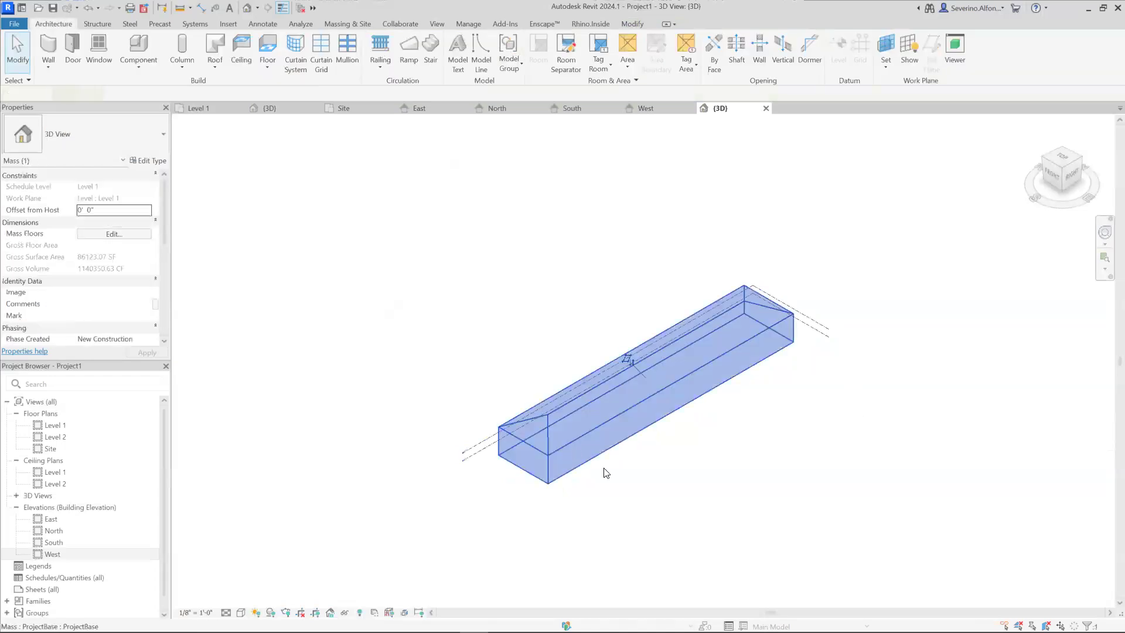
pyautogui.click(606, 473)
# Orbit and zoom around the gabled ProjectBase mass to inspect it
pyautogui.moveTo(1072, 176); pyautogui.dragTo(1066, 200)
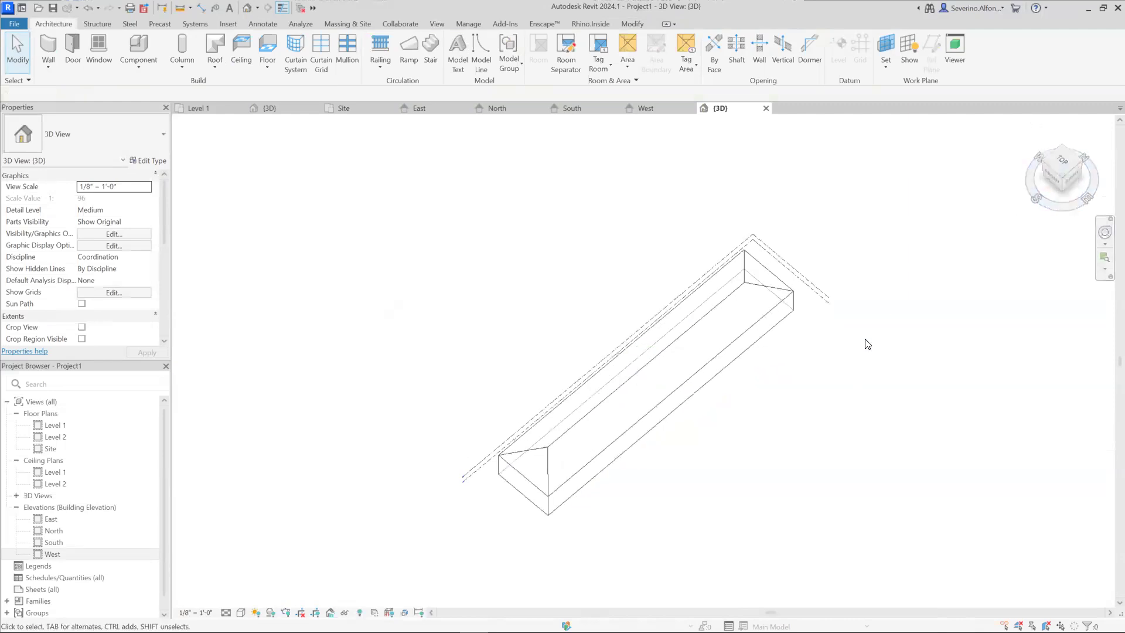
pyautogui.keyDown('shift'); pyautogui.moveTo(813, 410); pyautogui.dragTo(739, 390, button='middle'); pyautogui.keyUp('shift')
pyautogui.scroll(-3, 714, 422)
pyautogui.scroll(3, 714, 397)
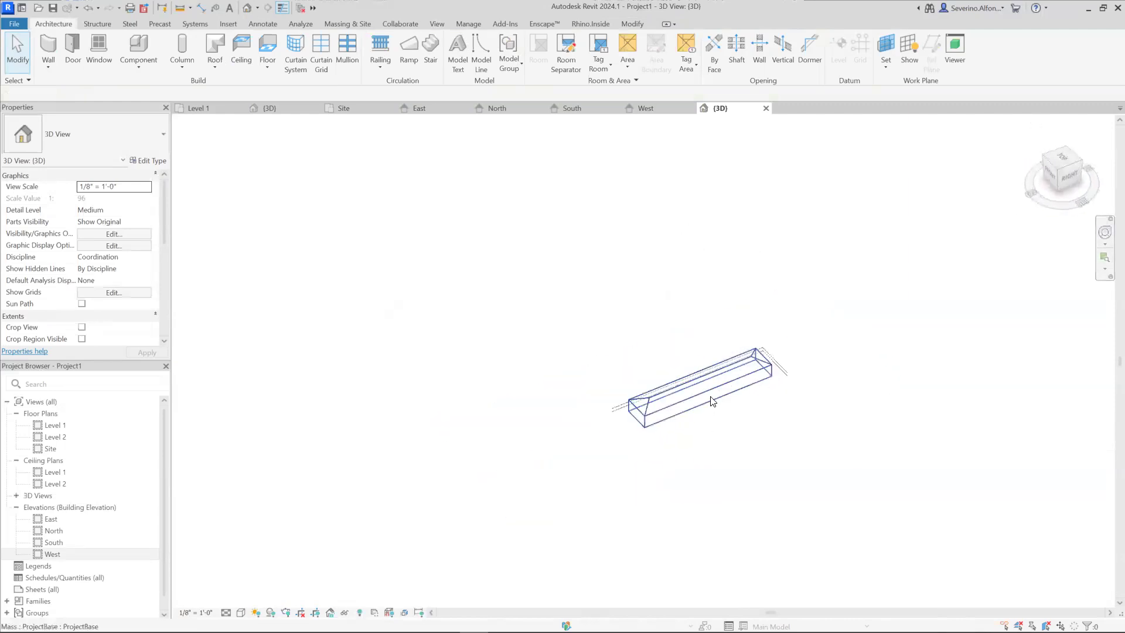
pyautogui.click(711, 407)
pyautogui.click(744, 477)
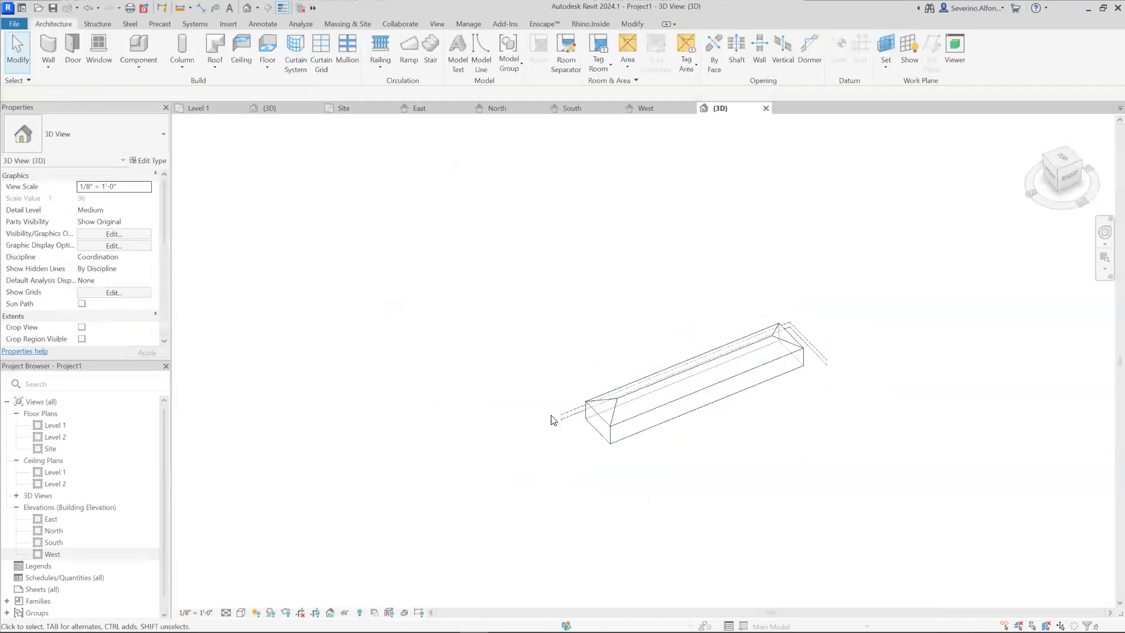
pyautogui.scroll(3, 817, 343)
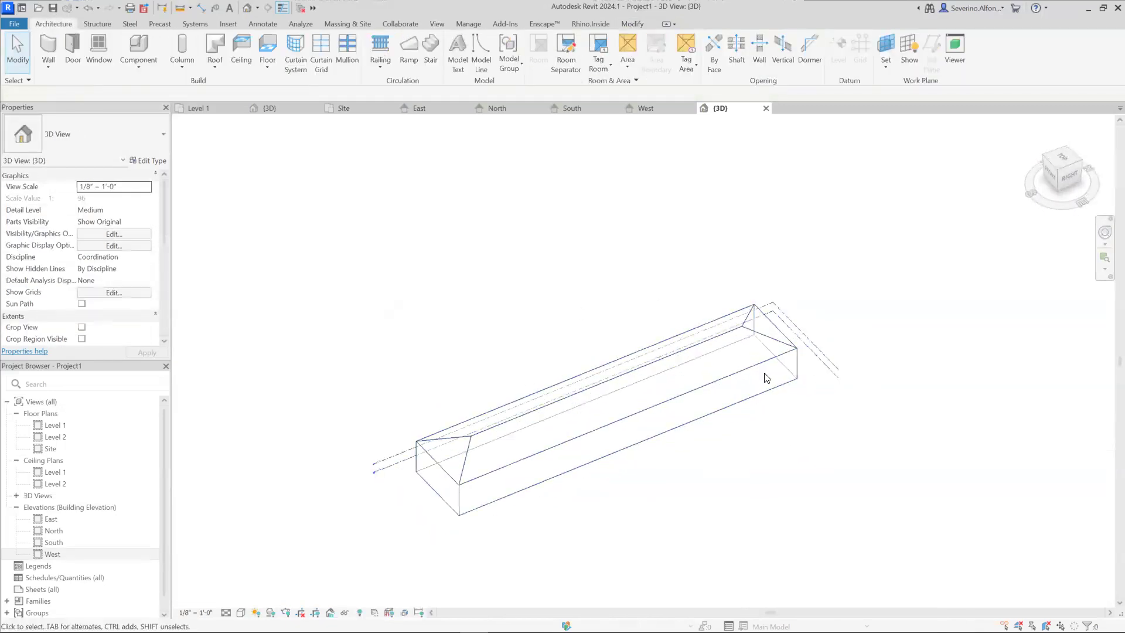
# Open the Level 1, Level 2 and Site floor plans
pyautogui.doubleClick(52, 426)
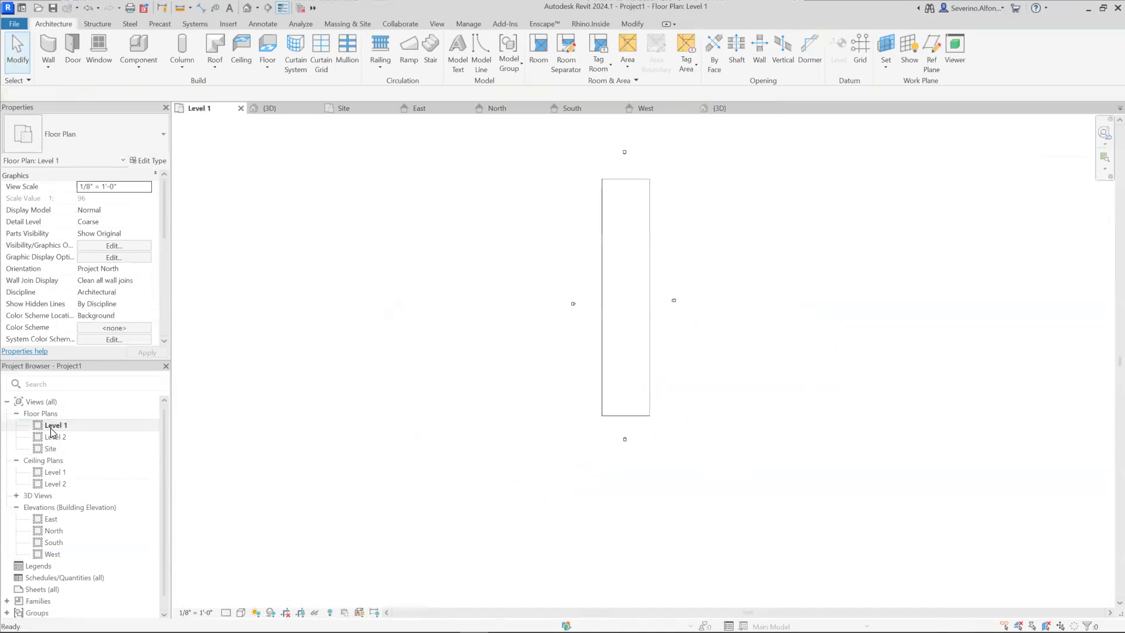
pyautogui.click(55, 437)
pyautogui.doubleClick(51, 448)
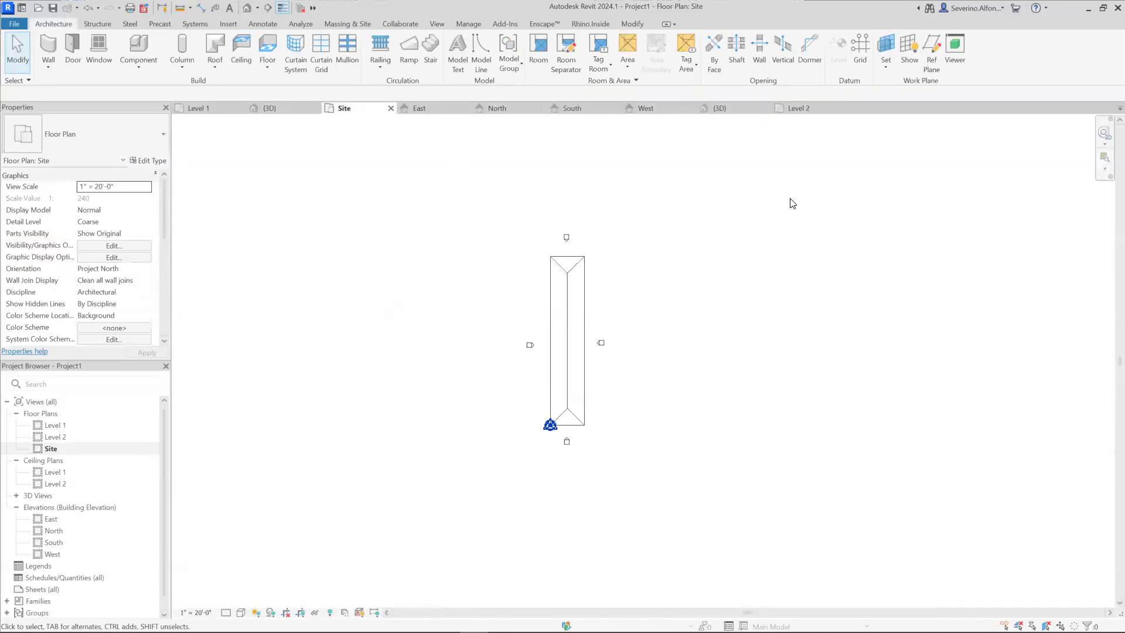
# Close all inactive views and the ProjectBase 3D view, then recentre the Site plan on the mass
pyautogui.click(300, 12)
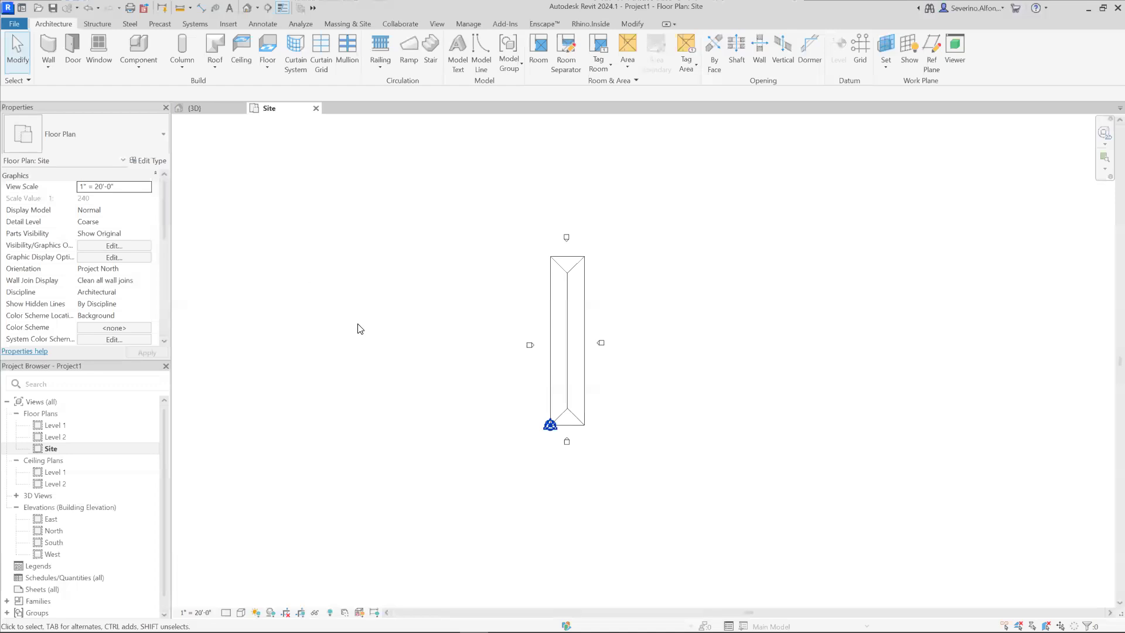
pyautogui.click(209, 111)
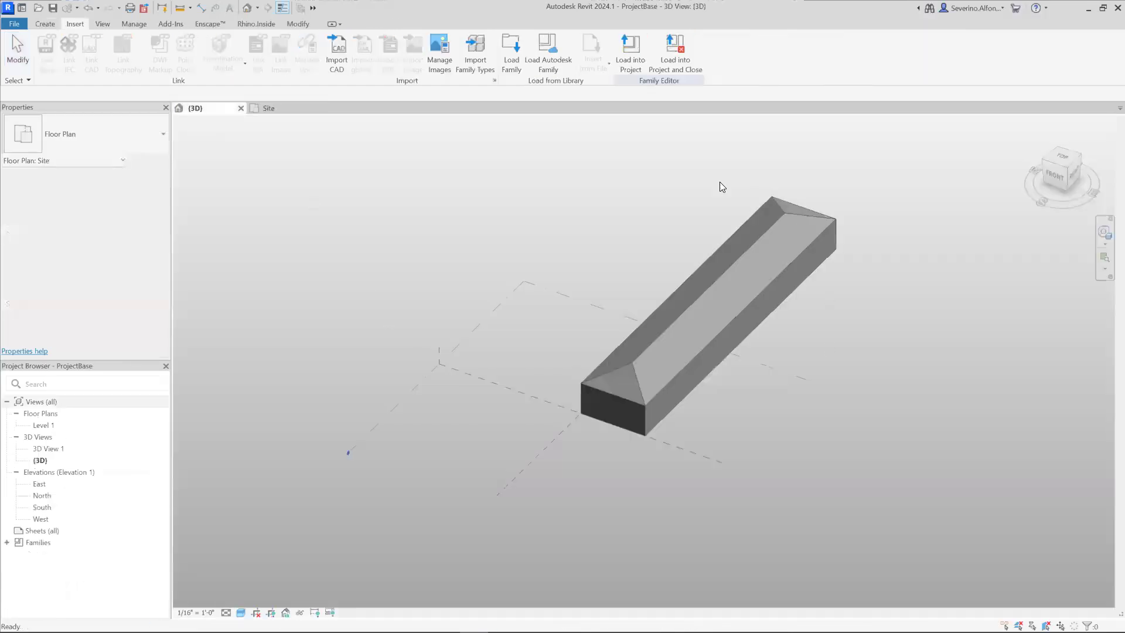
pyautogui.click(240, 108)
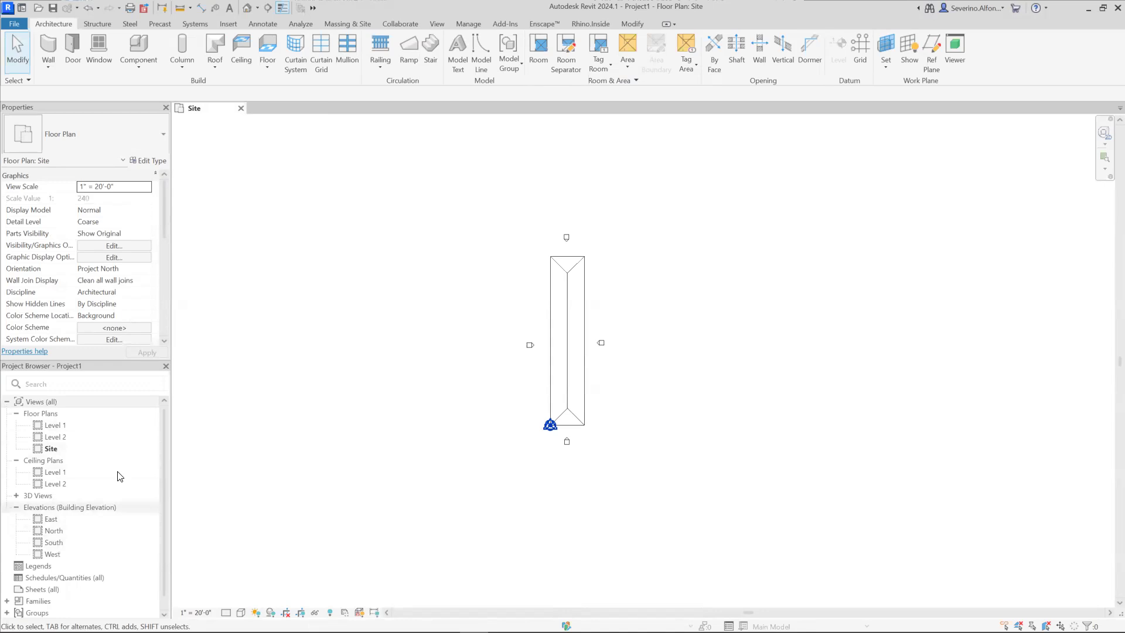
pyautogui.scroll(1, 589, 382)
pyautogui.scroll(1, 555, 388)
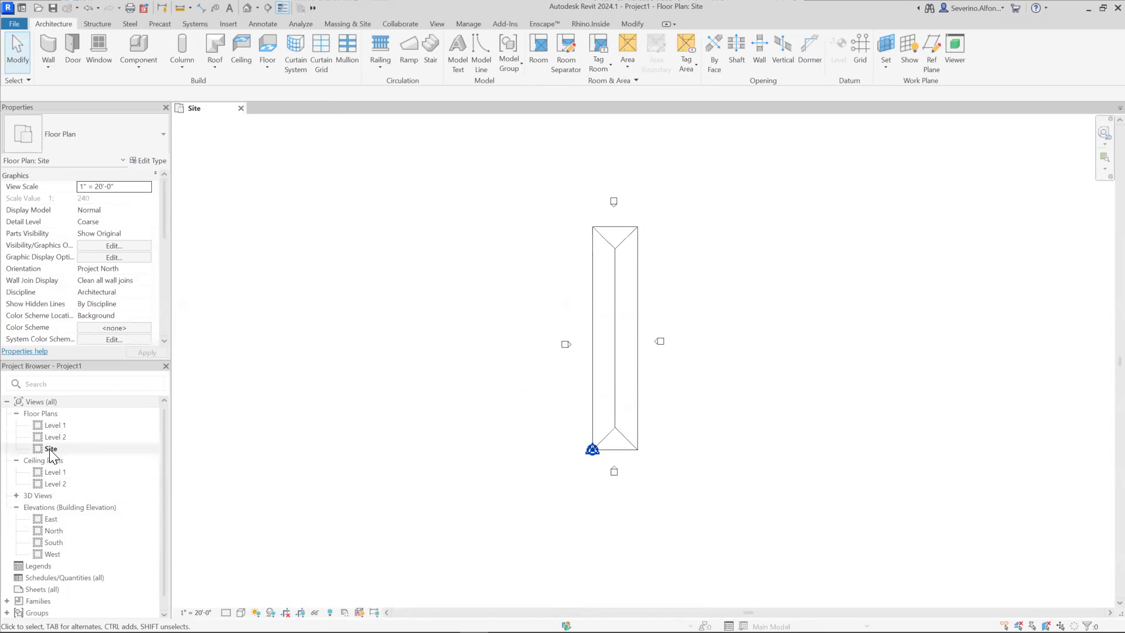
pyautogui.moveTo(364, 384); pyautogui.dragTo(318, 390, button='middle')
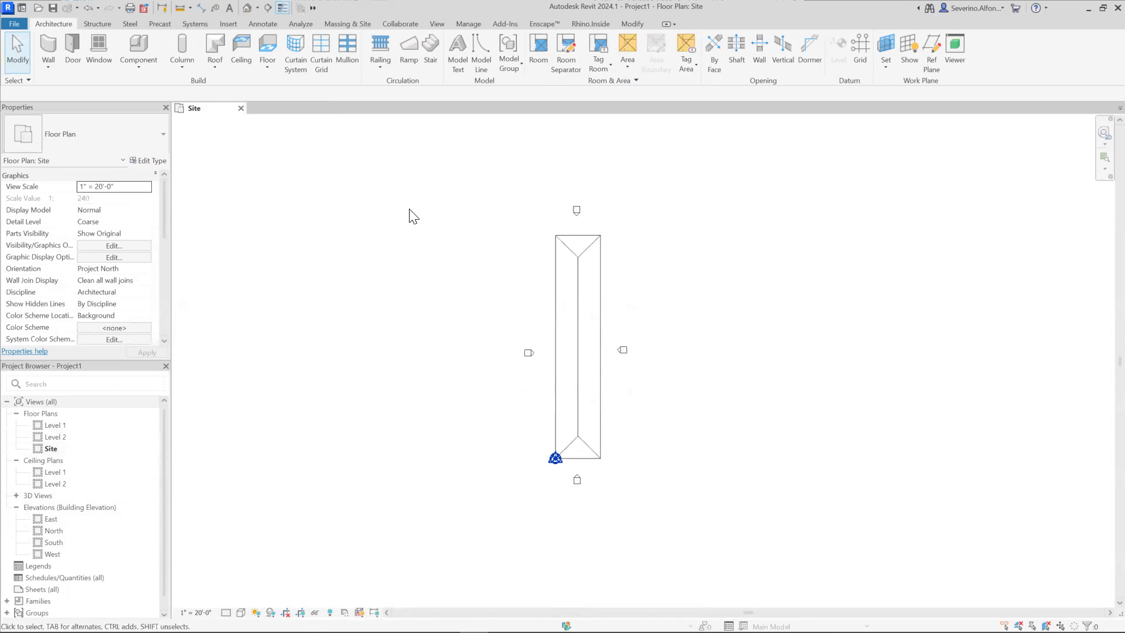
# Open the project Location settings from the Manage tab
pyautogui.click(466, 23)
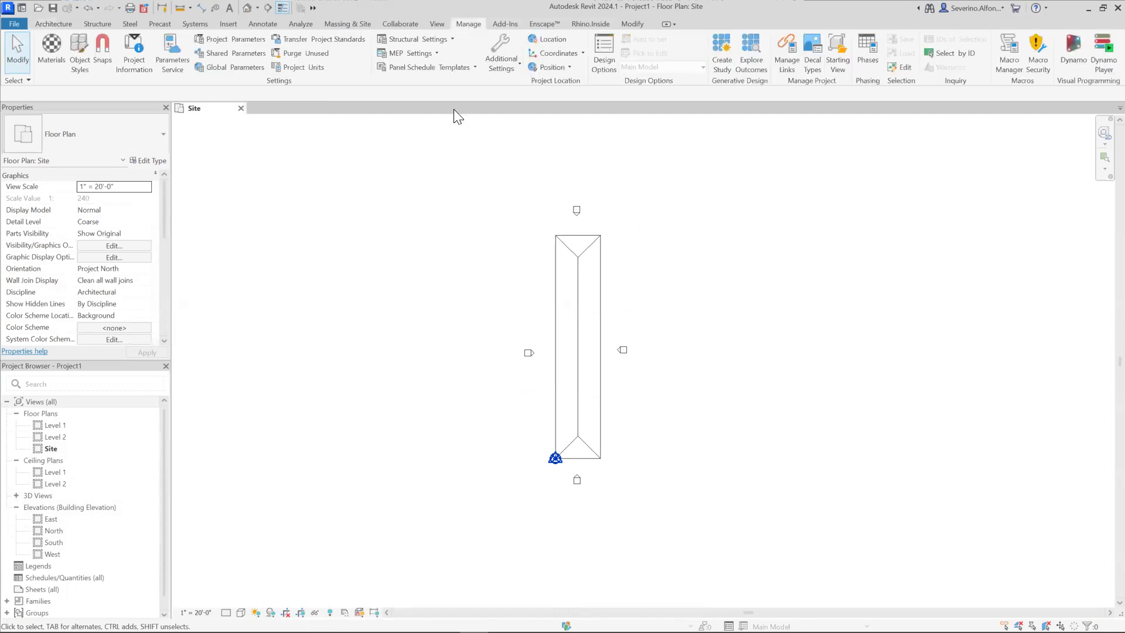
pyautogui.click(557, 68)
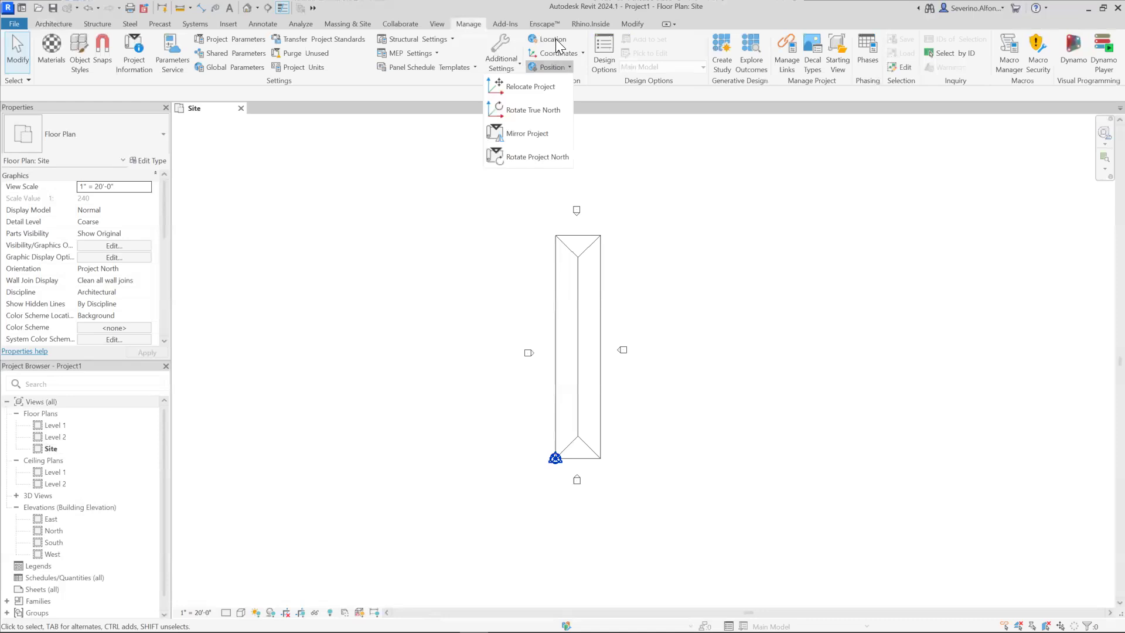
pyautogui.click(433, 169)
pyautogui.click(551, 40)
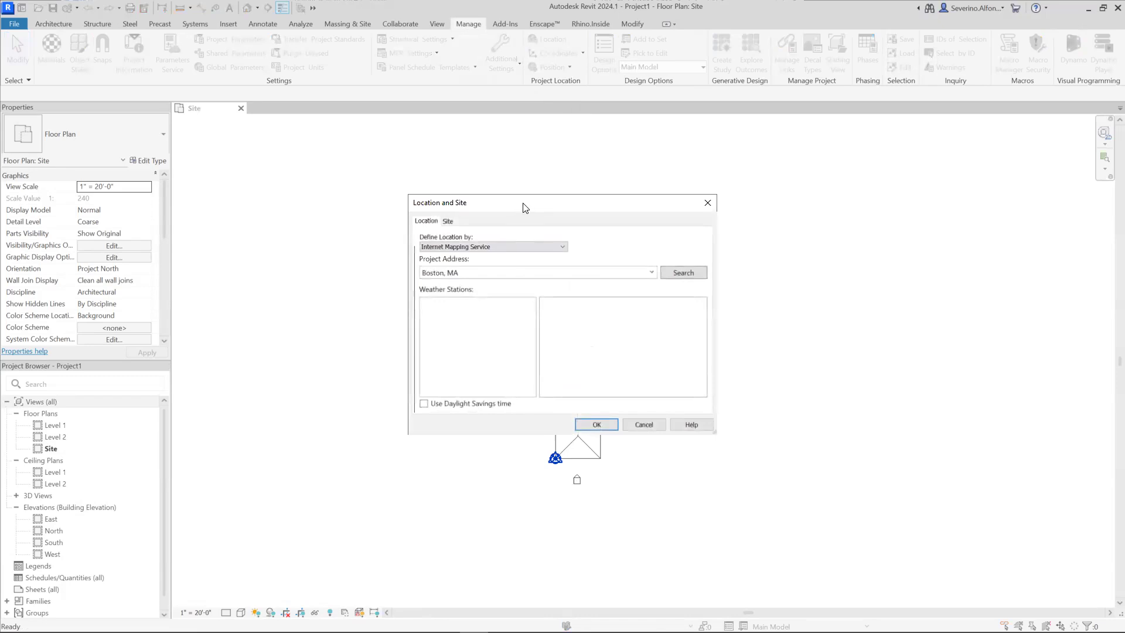
pyautogui.moveTo(528, 208); pyautogui.dragTo(498, 207)
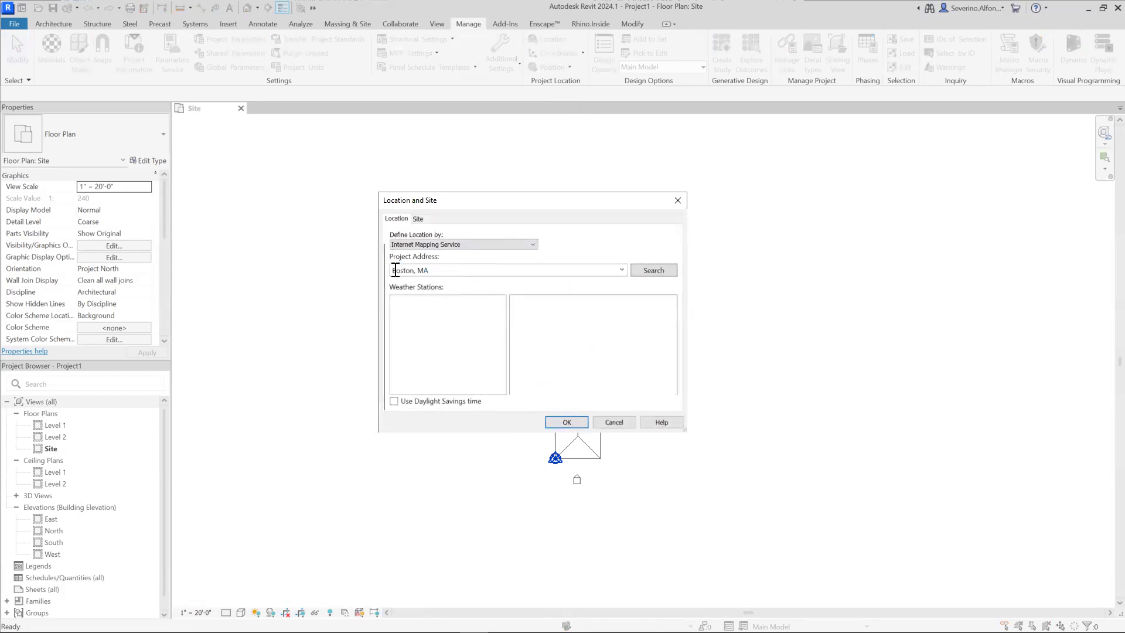
# Replace the Boston, MA project address with Philadelphia and search for it
pyautogui.click(445, 270)
pyautogui.moveTo(445, 270); pyautogui.dragTo(378, 271)
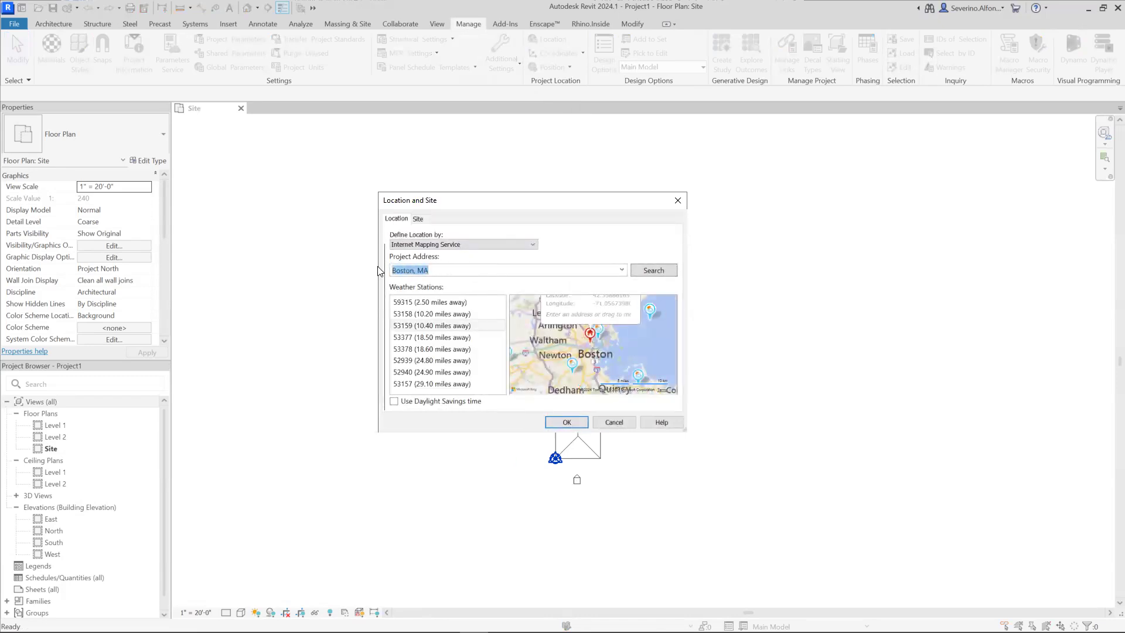
pyautogui.write('Philadelphia')
pyautogui.moveTo(448, 270); pyautogui.dragTo(400, 270)
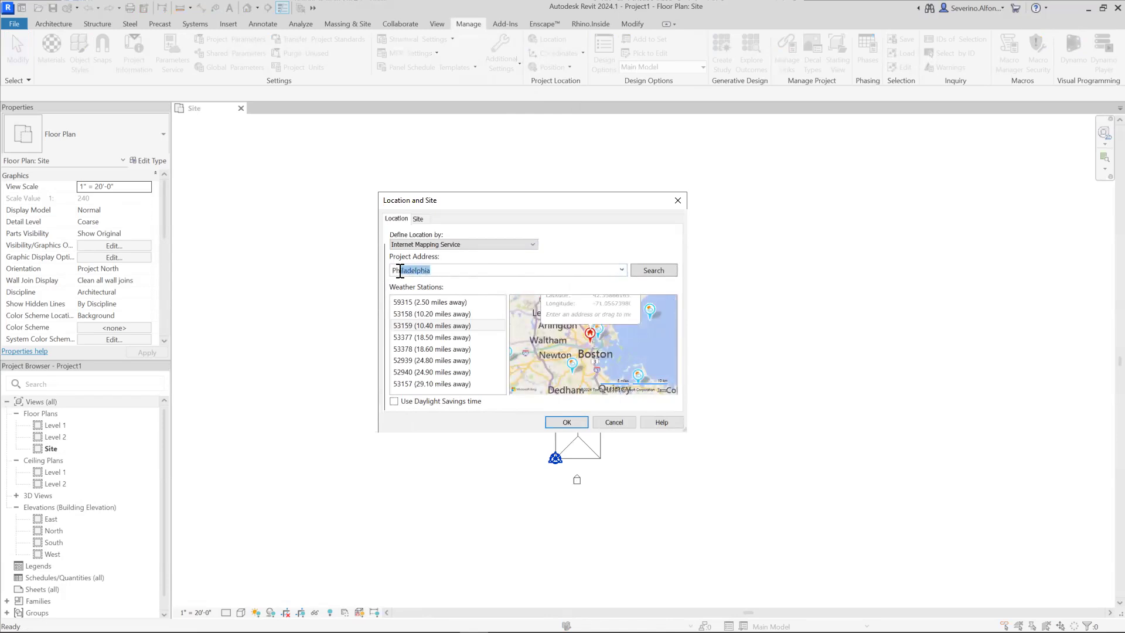
pyautogui.click(653, 269)
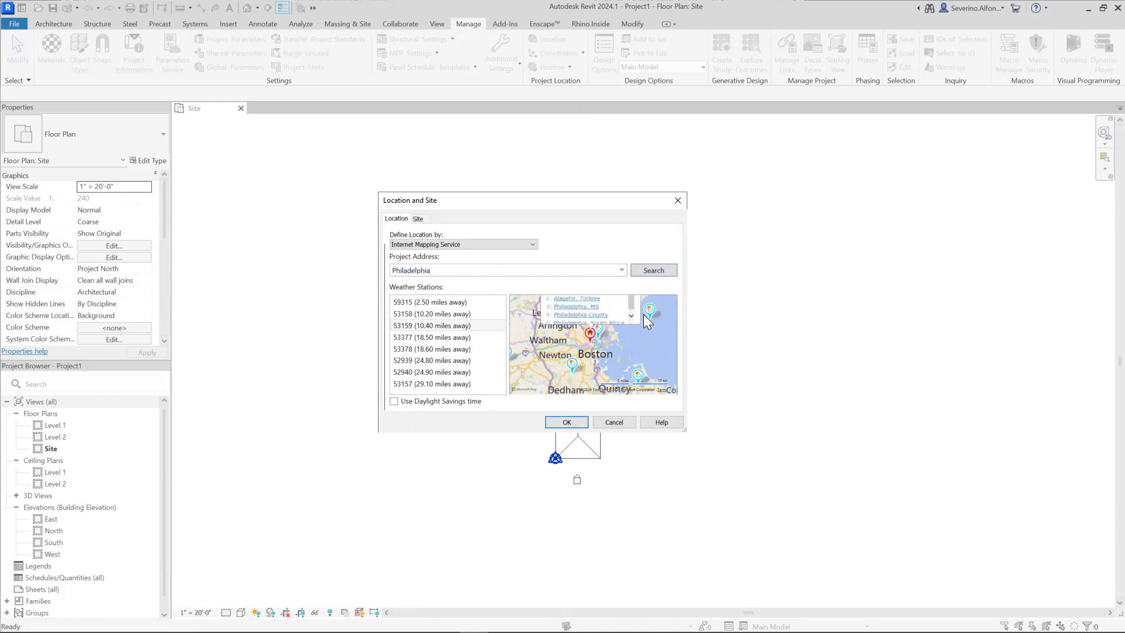
pyautogui.scroll(-2, 637, 344)
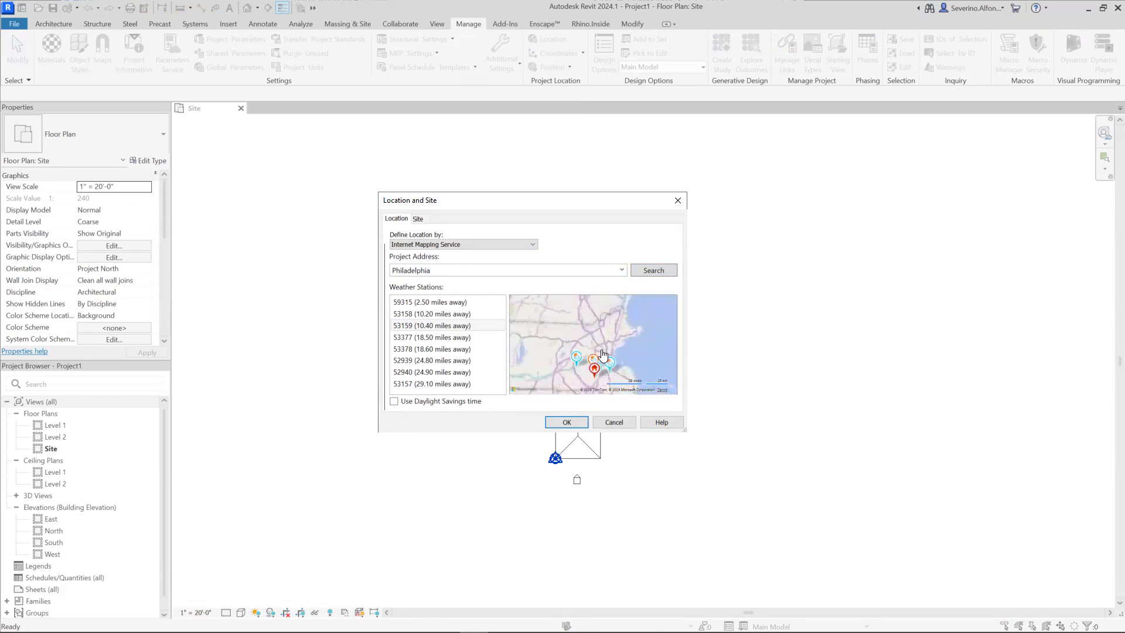
pyautogui.click(450, 274)
pyautogui.click(653, 274)
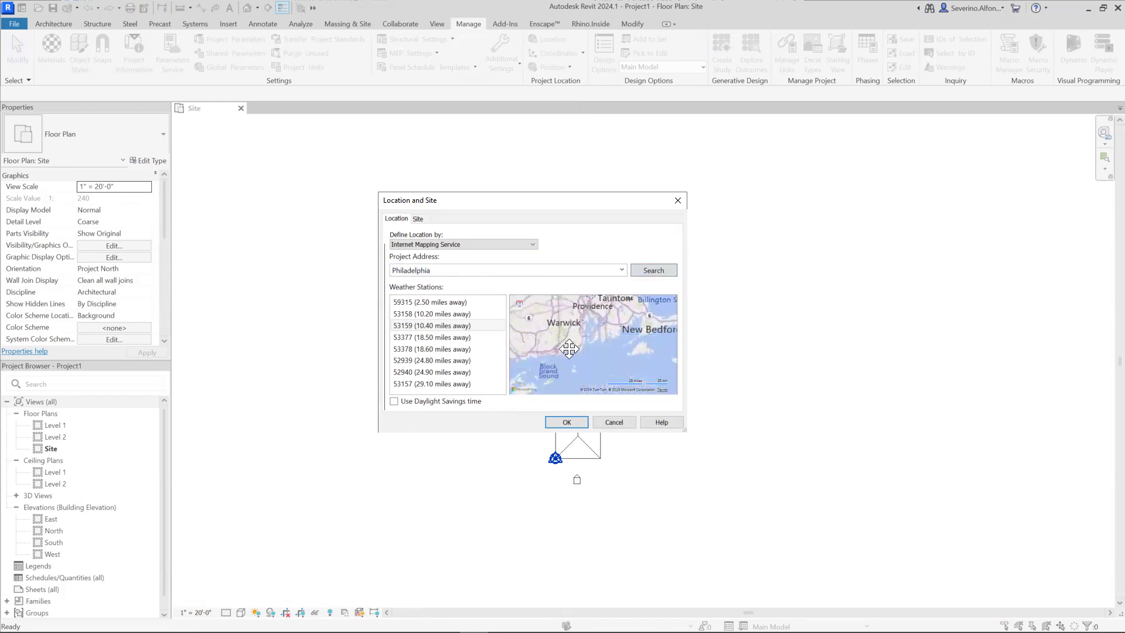
pyautogui.doubleClick(444, 269)
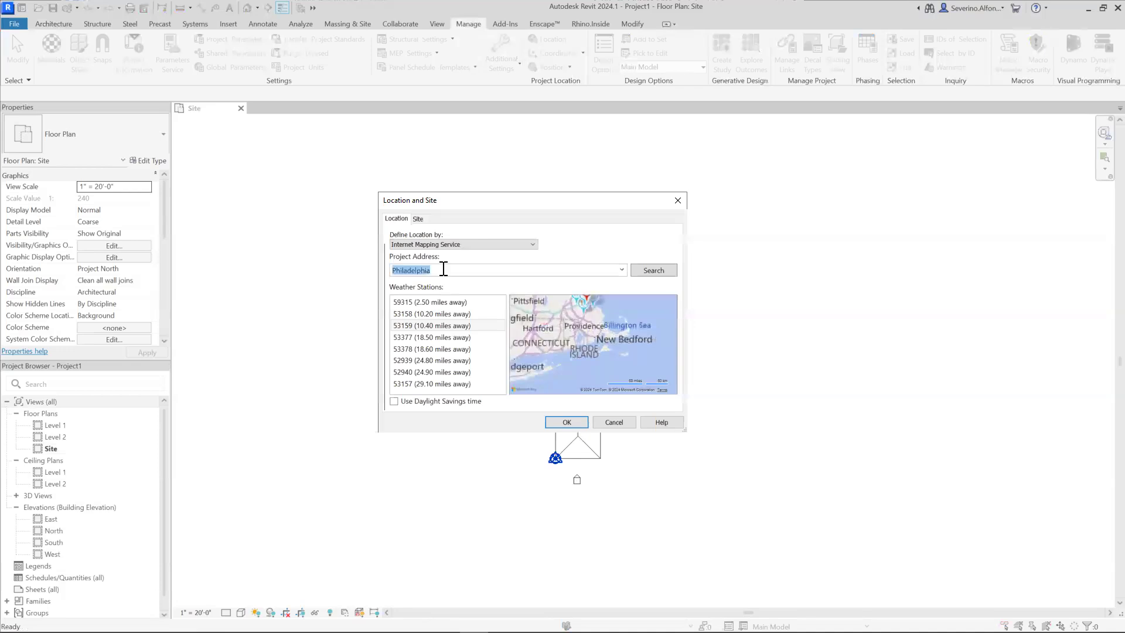
pyautogui.click(621, 270)
pyautogui.click(506, 270)
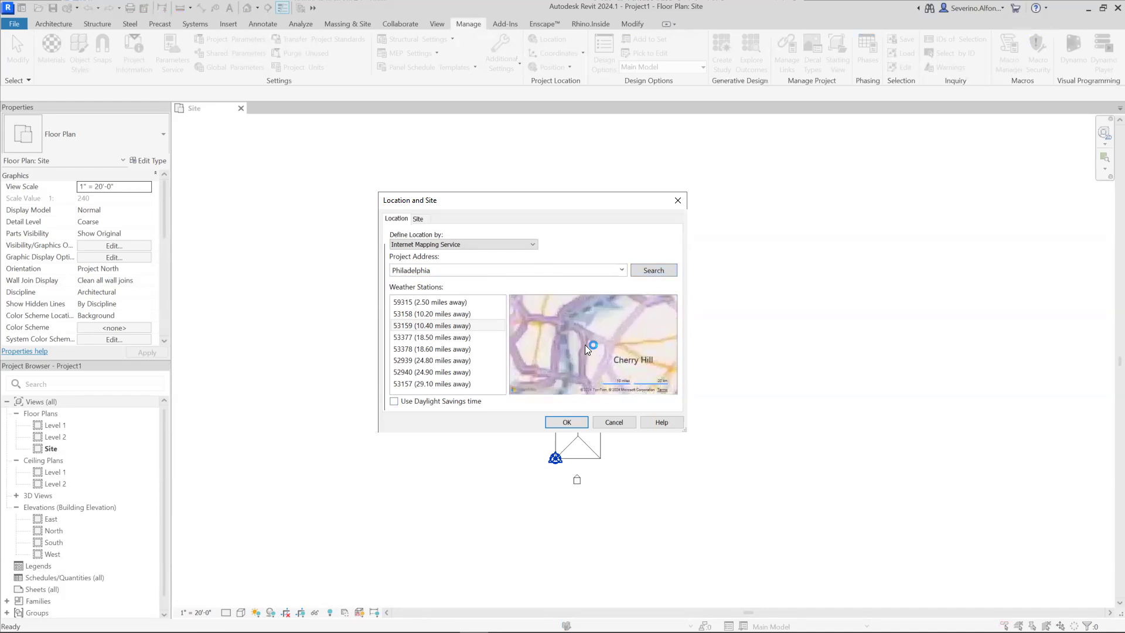
# Search again, pick Philadelphia, PA from the results and confirm the location
pyautogui.scroll(5, 586, 349)
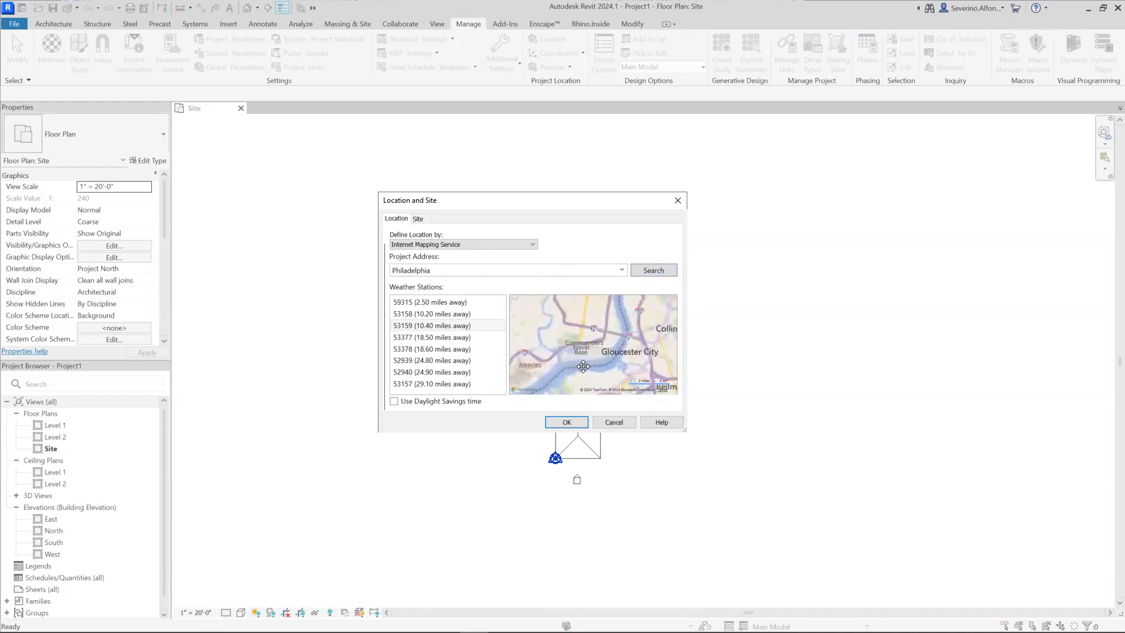
pyautogui.scroll(4, 583, 366)
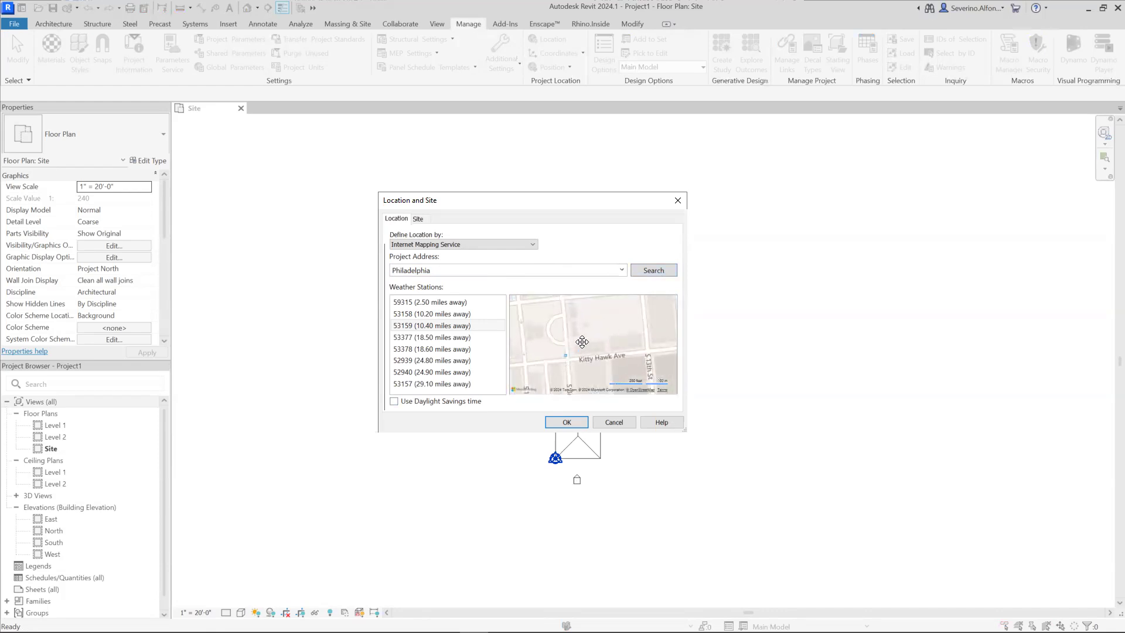
pyautogui.scroll(-2, 584, 343)
pyautogui.scroll(2, 608, 349)
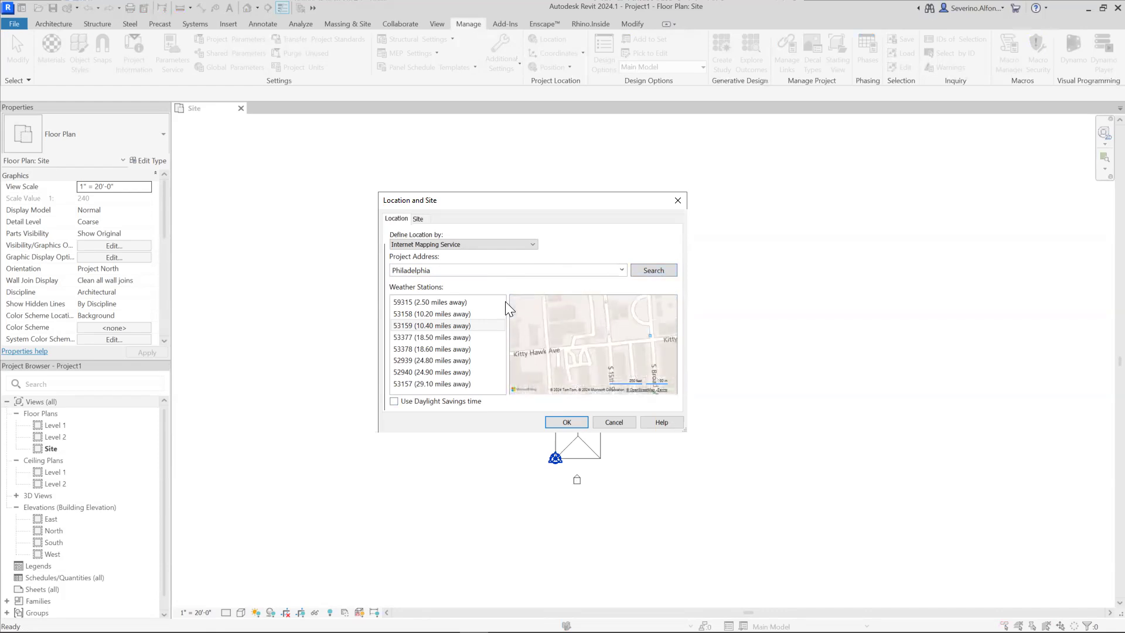
pyautogui.doubleClick(449, 270)
pyautogui.click(609, 342)
pyautogui.doubleClick(450, 269)
pyautogui.click(645, 271)
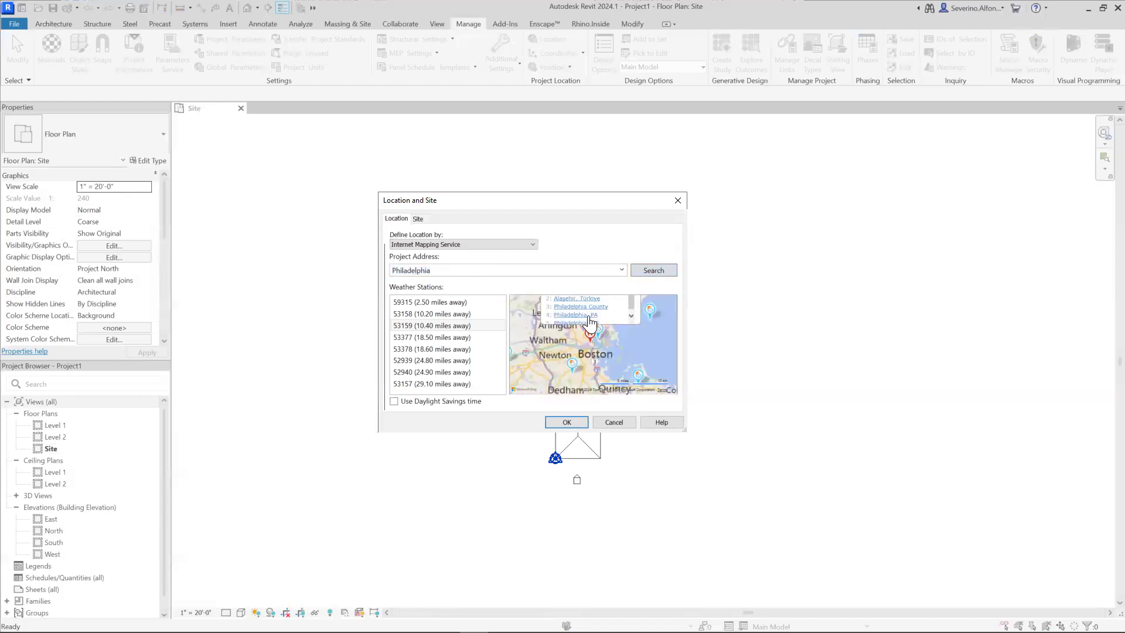
pyautogui.click(581, 315)
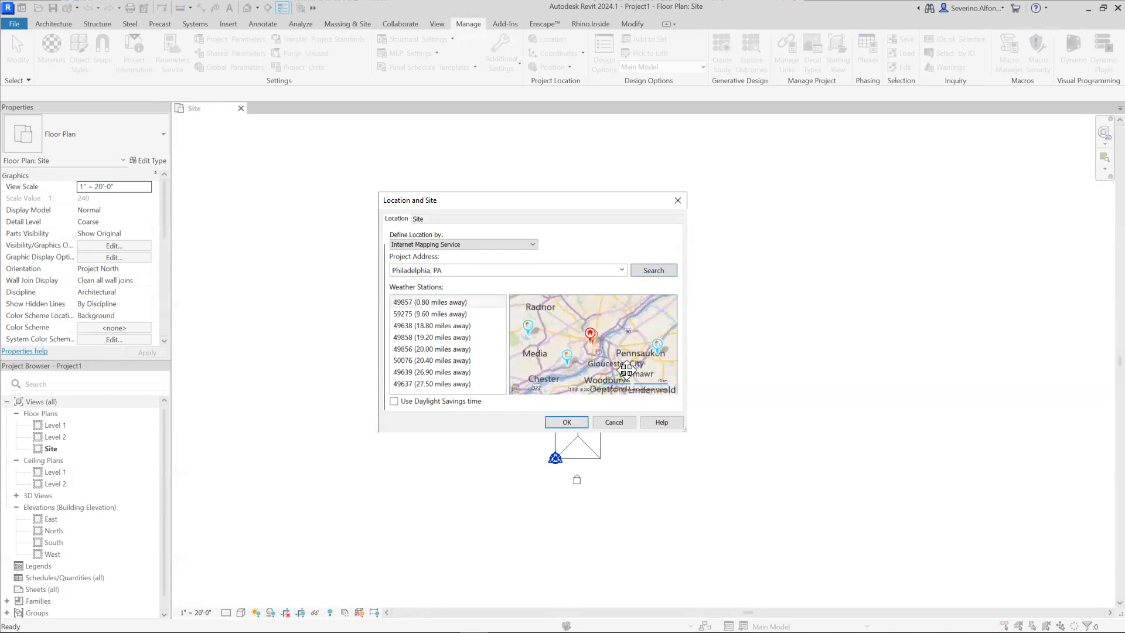
pyautogui.click(567, 422)
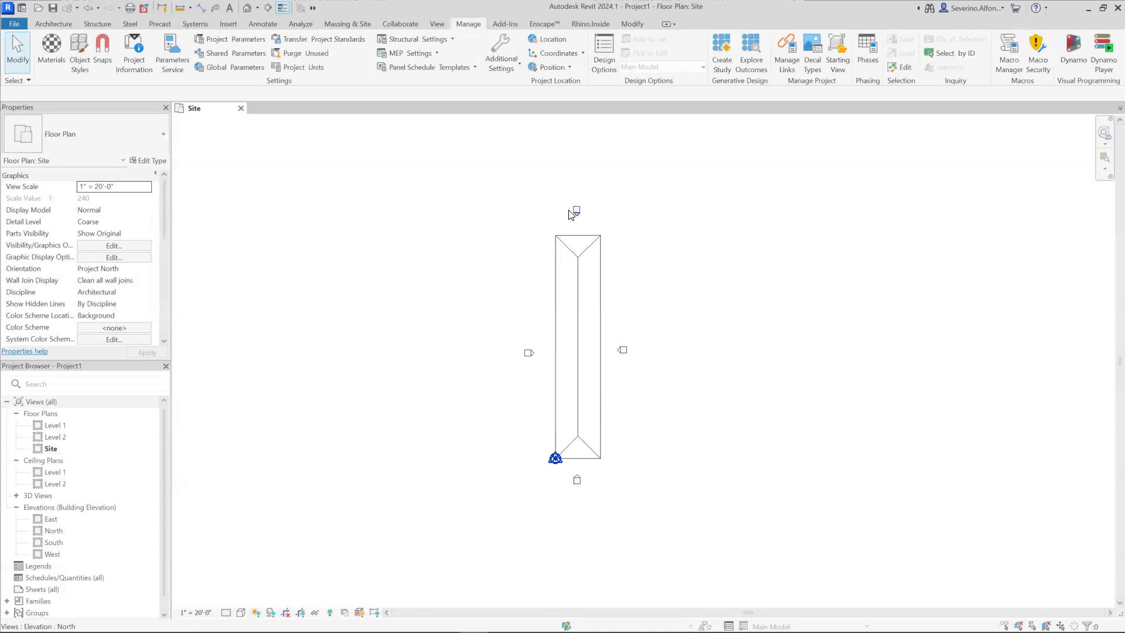
# Fit the whole Site plan in view with ZF, ready to insert an image
pyautogui.click(550, 68)
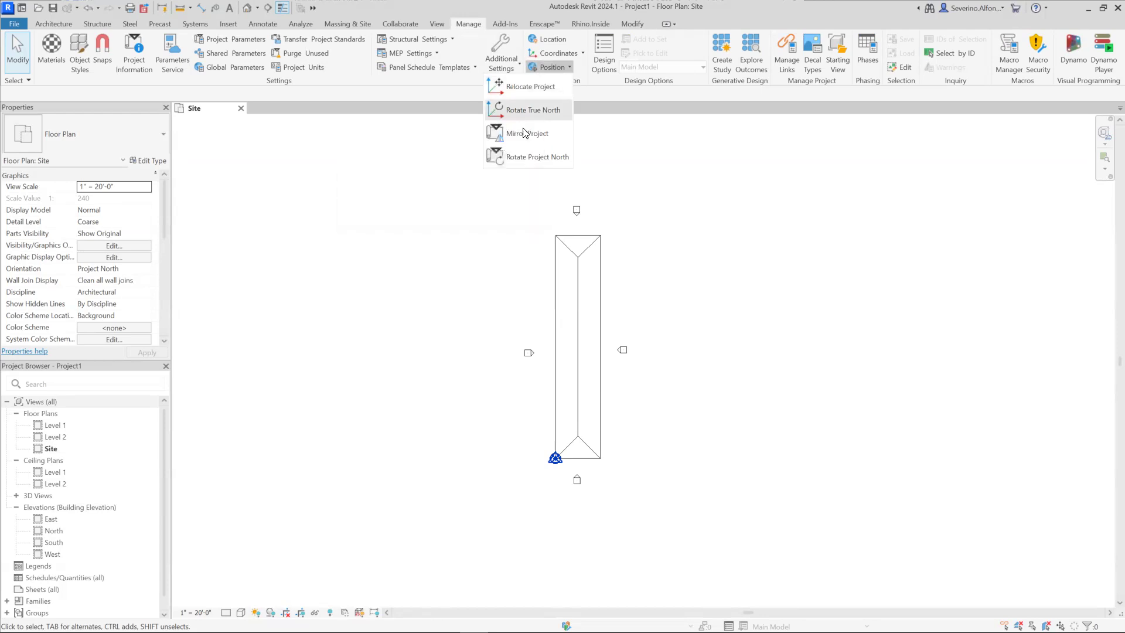
pyautogui.scroll(-2, 597, 290)
pyautogui.press('z')
pyautogui.press('f')
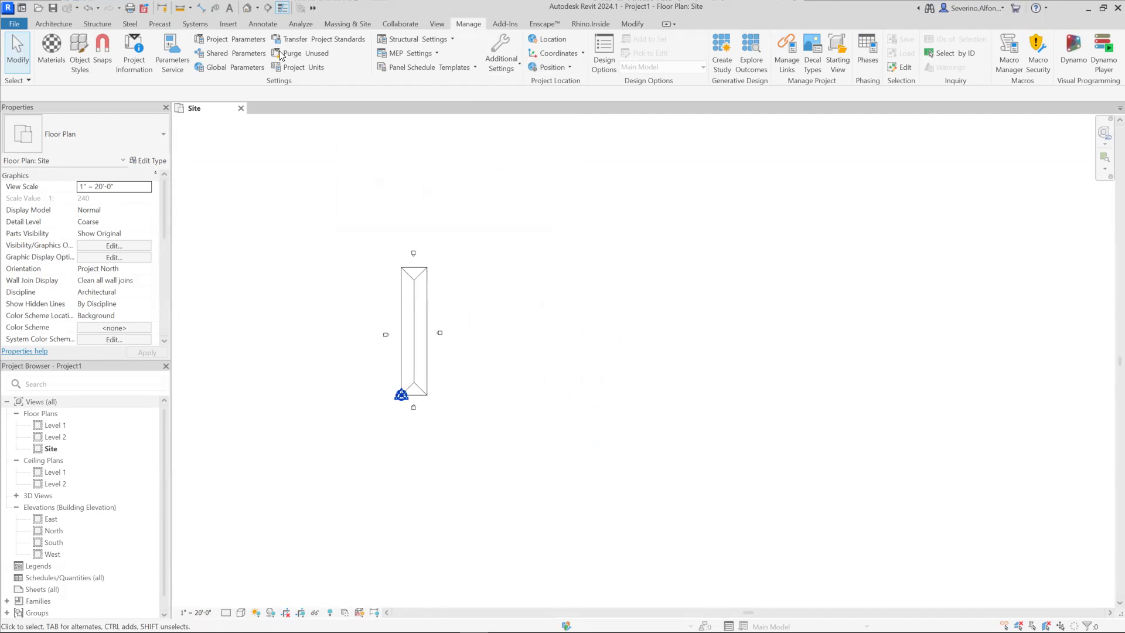
pyautogui.click(229, 24)
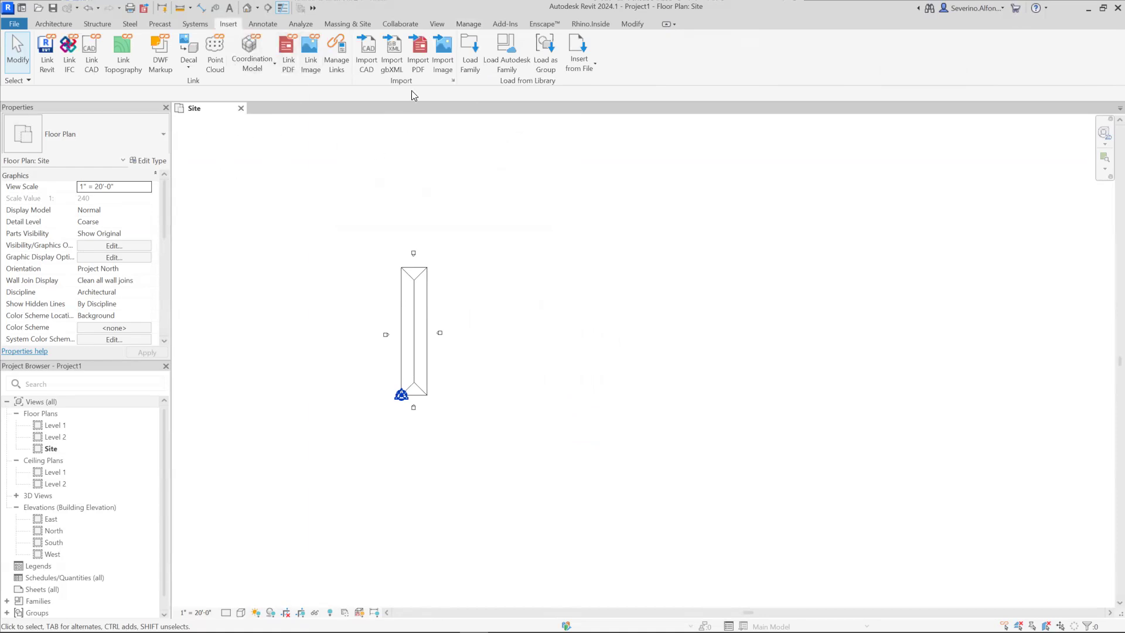
# Choose Dim Site.JPG from the SitePlan folder in the Import Image dialog
pyautogui.click(443, 53)
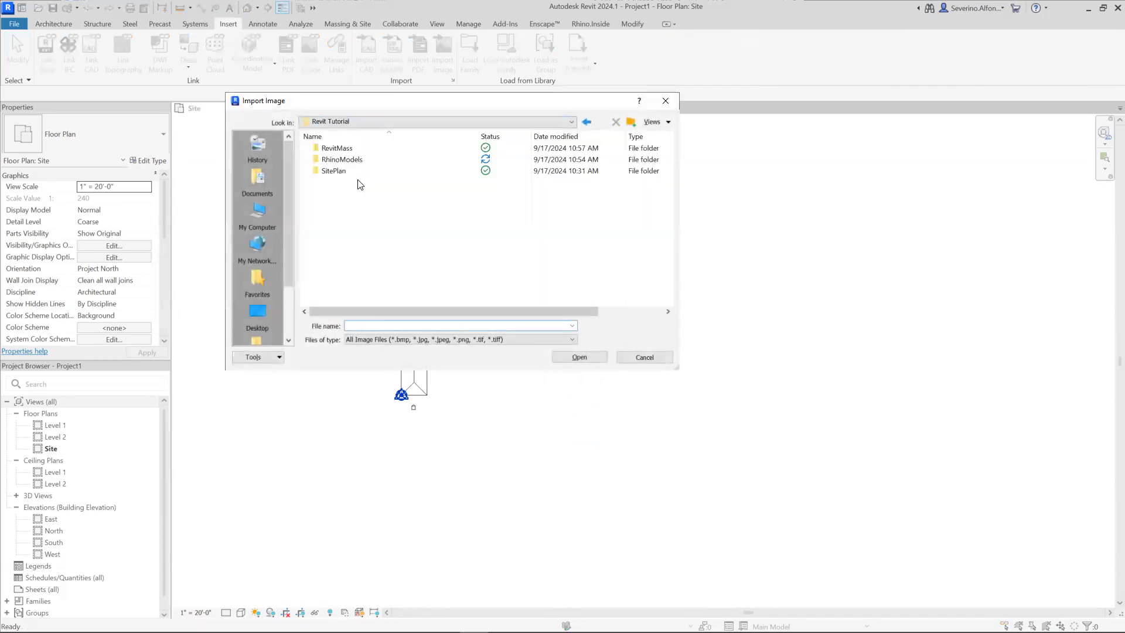
pyautogui.doubleClick(329, 171)
pyautogui.click(330, 149)
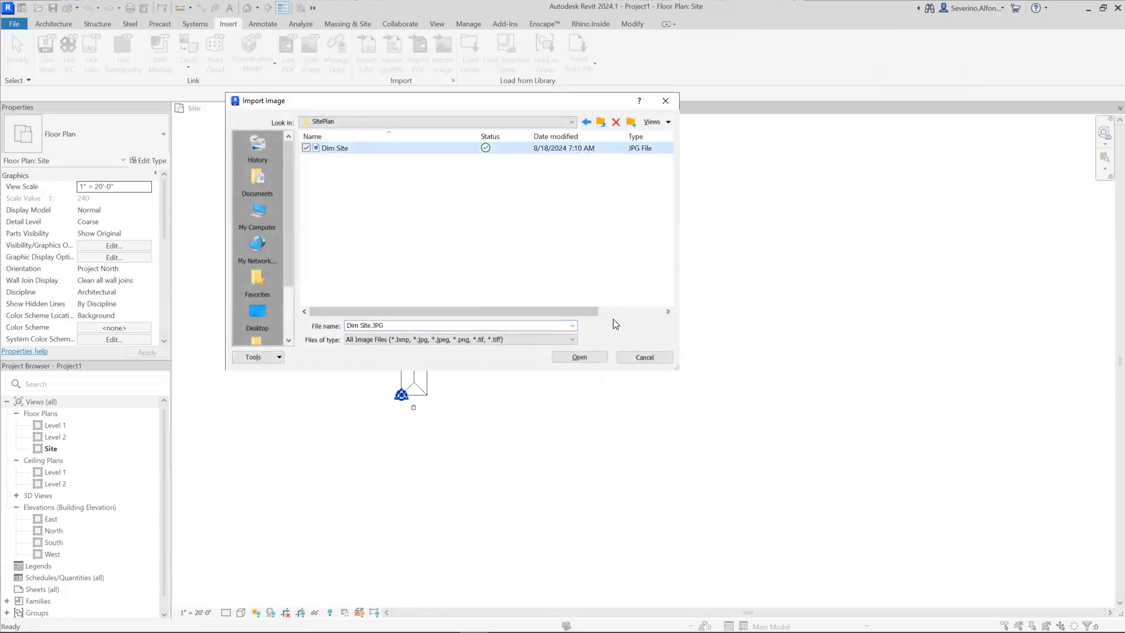
pyautogui.moveTo(502, 104); pyautogui.dragTo(526, 110)
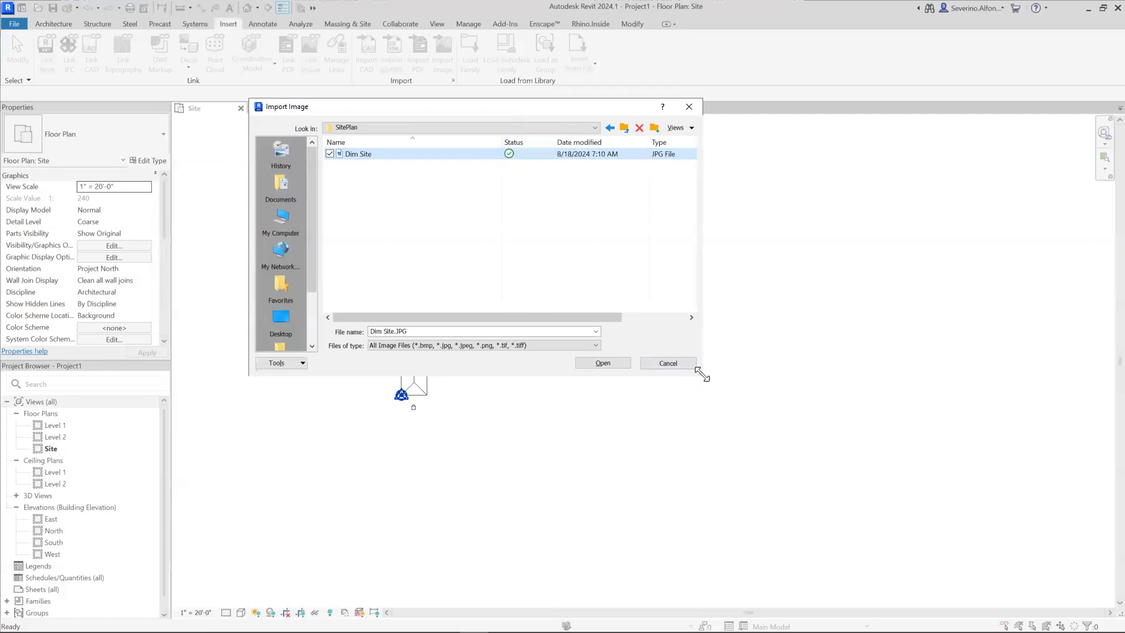
pyautogui.moveTo(701, 374); pyautogui.dragTo(778, 428)
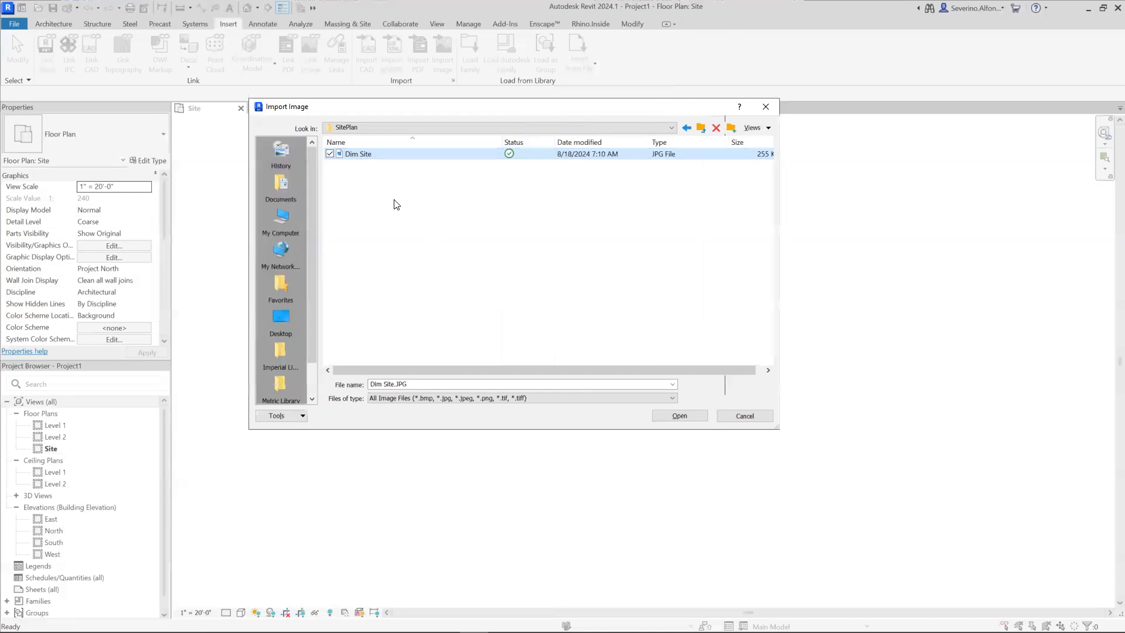
pyautogui.click(685, 413)
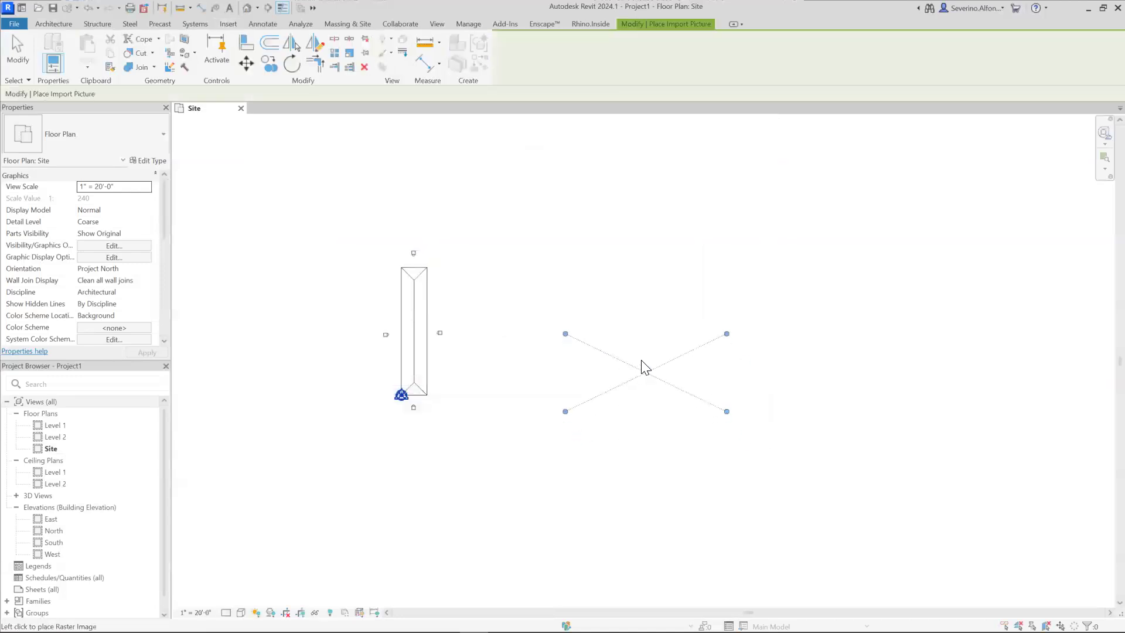
# Place the Dim Site.JPG aerial photo in the Site view beside the mass
pyautogui.click(612, 343)
pyautogui.scroll(4, 613, 338)
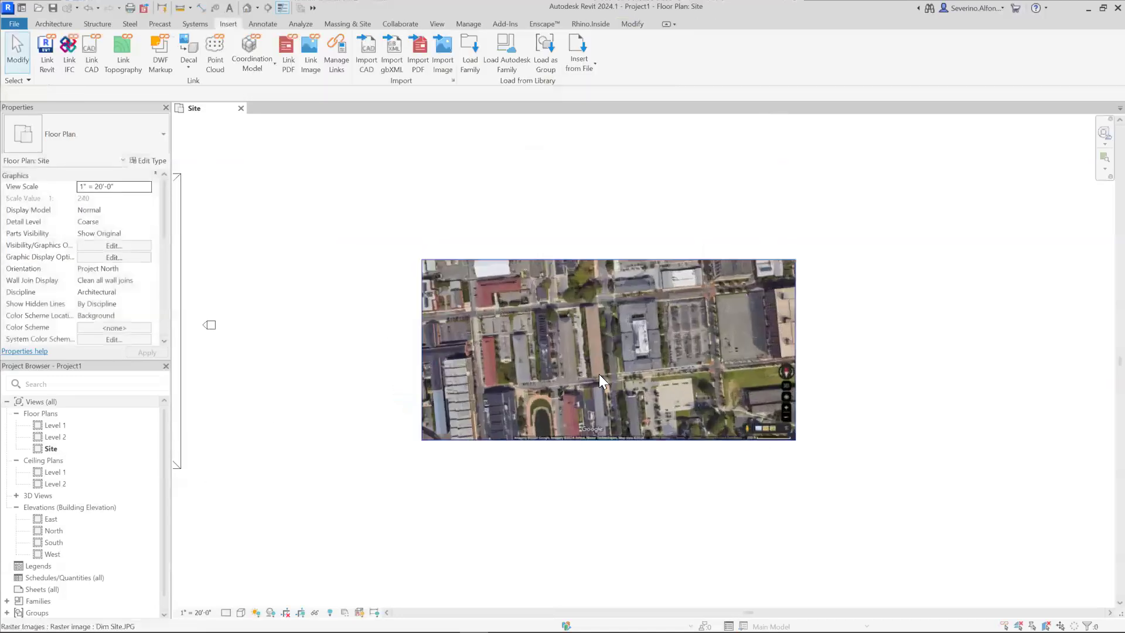
pyautogui.scroll(-2, 599, 374)
pyautogui.scroll(5, 582, 381)
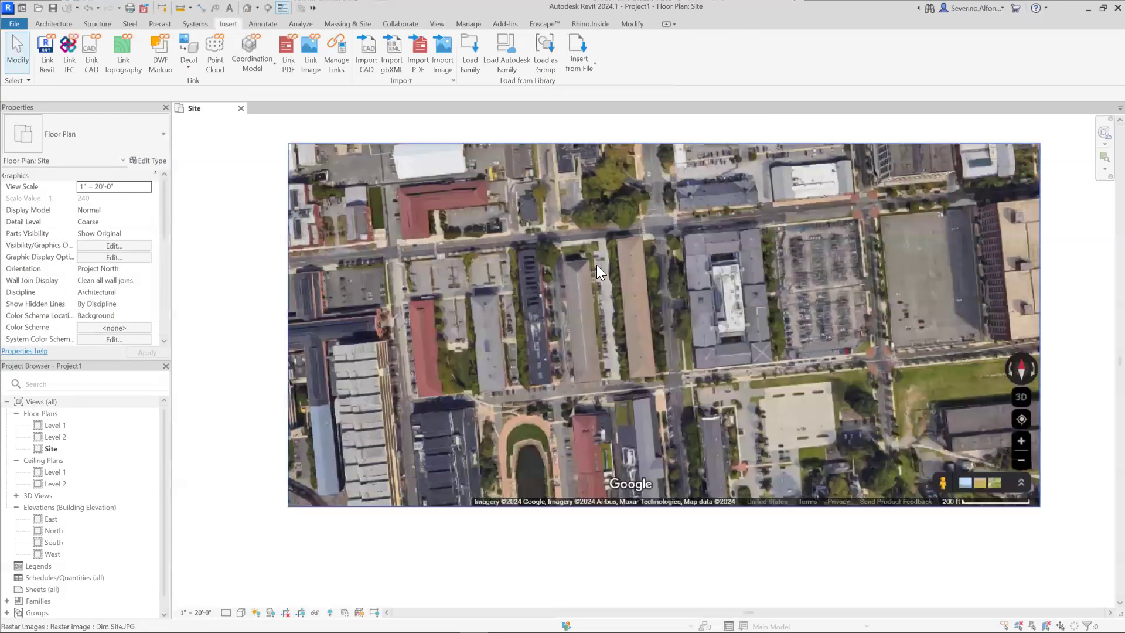
pyautogui.scroll(2, 577, 256)
pyautogui.scroll(2, 630, 292)
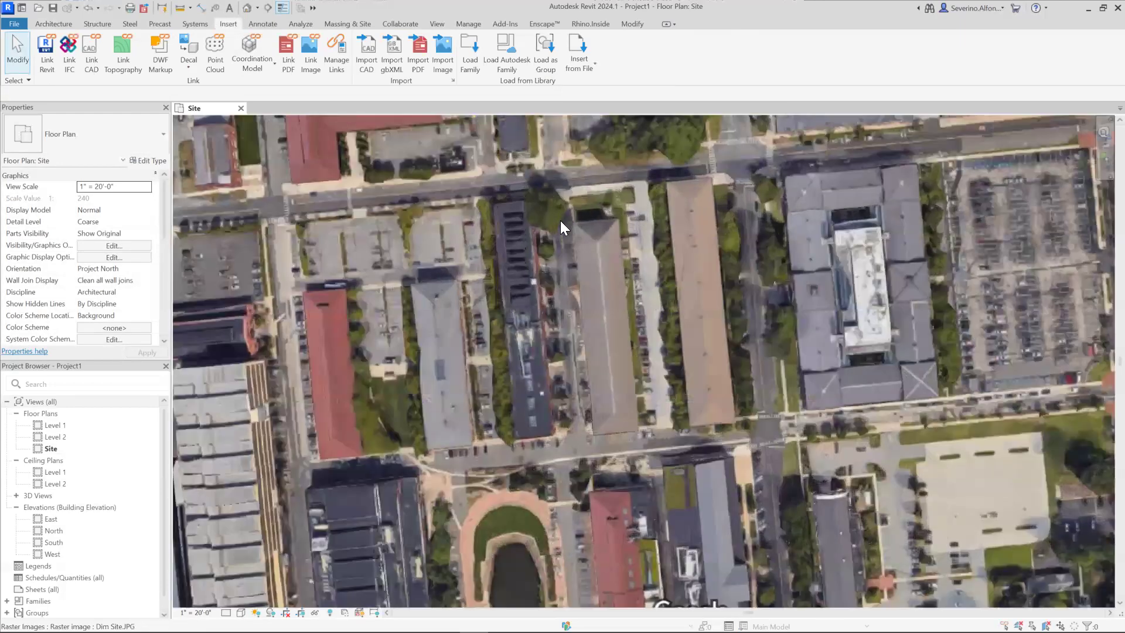
pyautogui.scroll(-1, 611, 446)
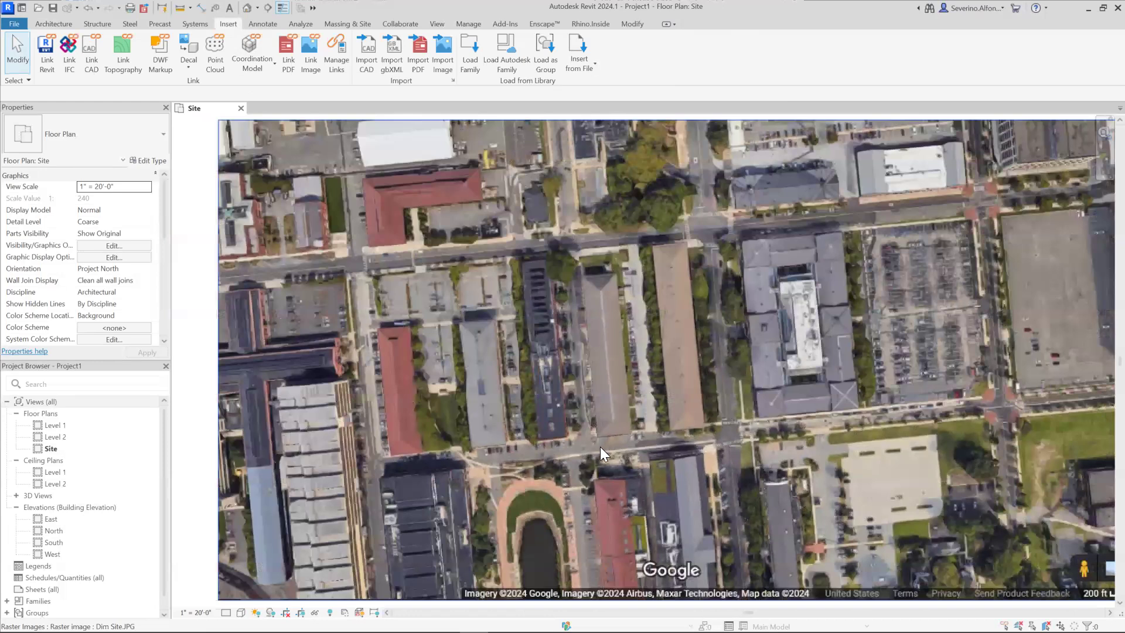
pyautogui.scroll(-5, 600, 447)
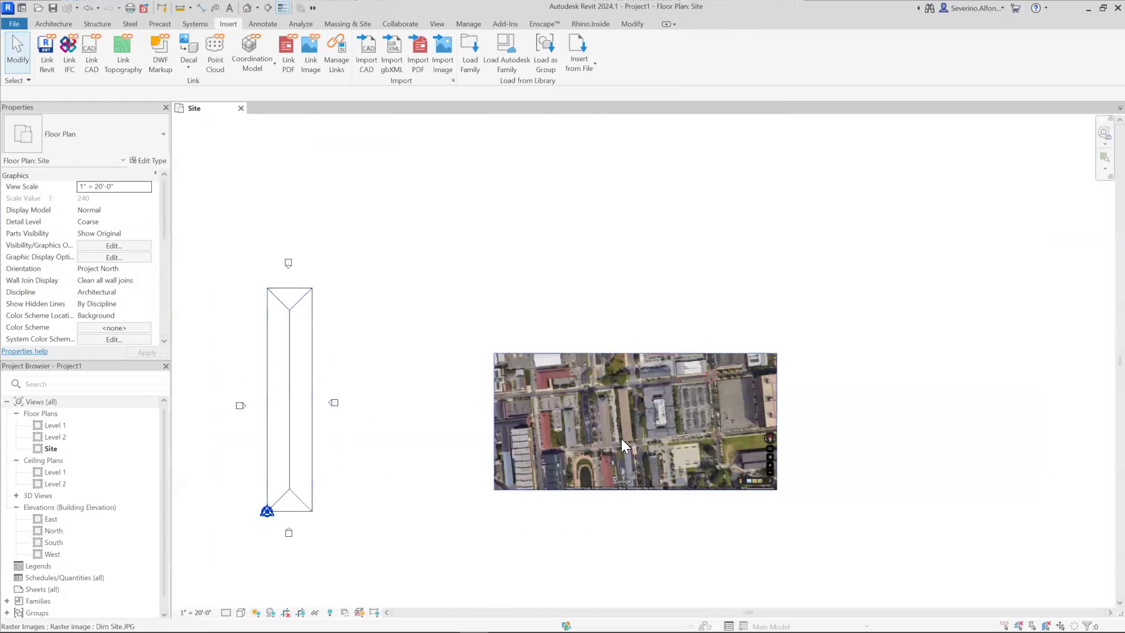
pyautogui.scroll(2, 618, 435)
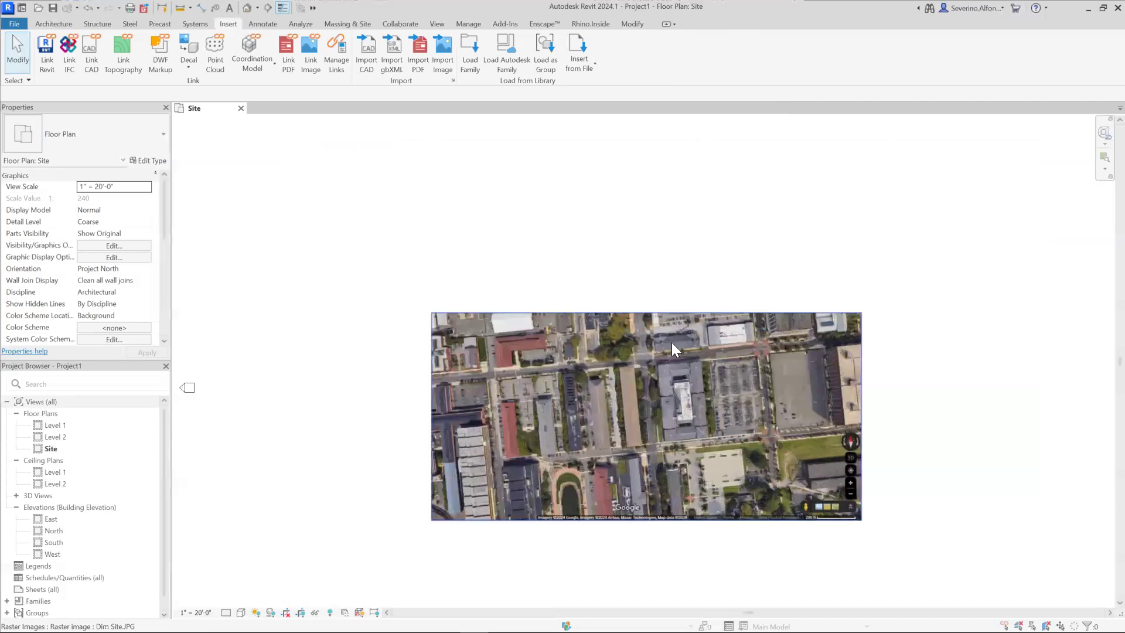
pyautogui.scroll(3, 586, 440)
pyautogui.scroll(-2, 615, 463)
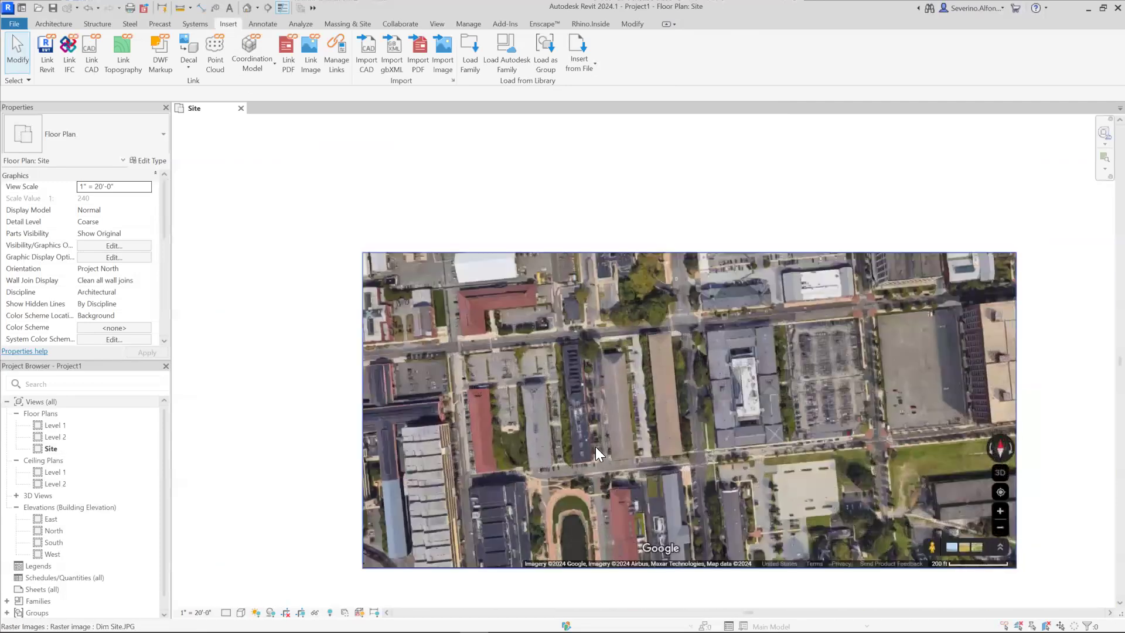
# Trace a detail line along a building edge on the aerial photo
pyautogui.click(265, 23)
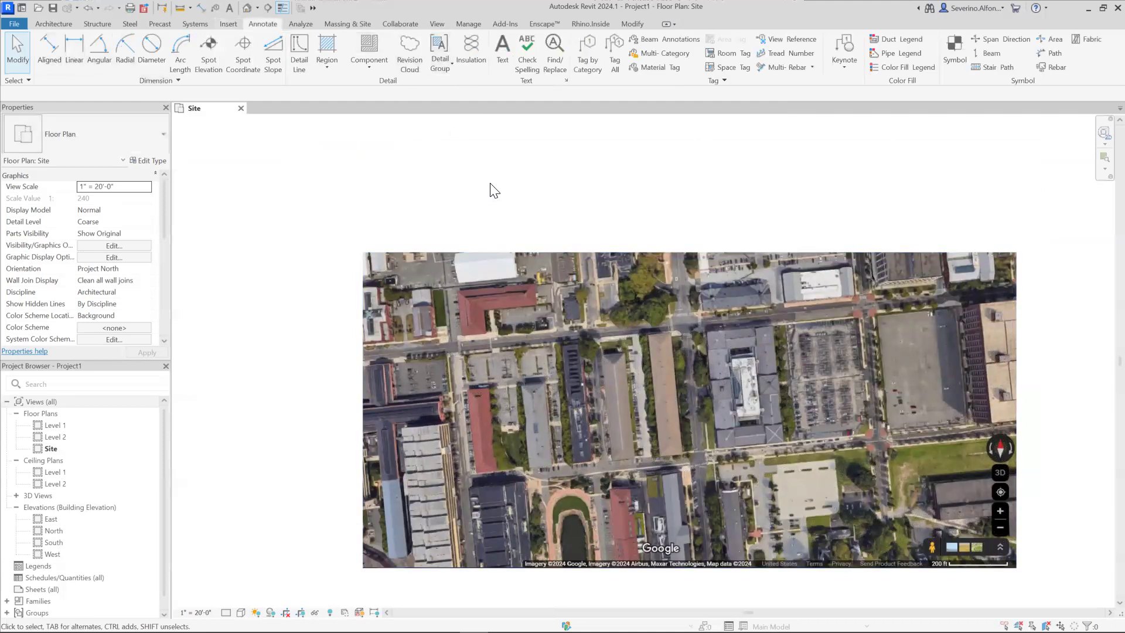
pyautogui.click(299, 51)
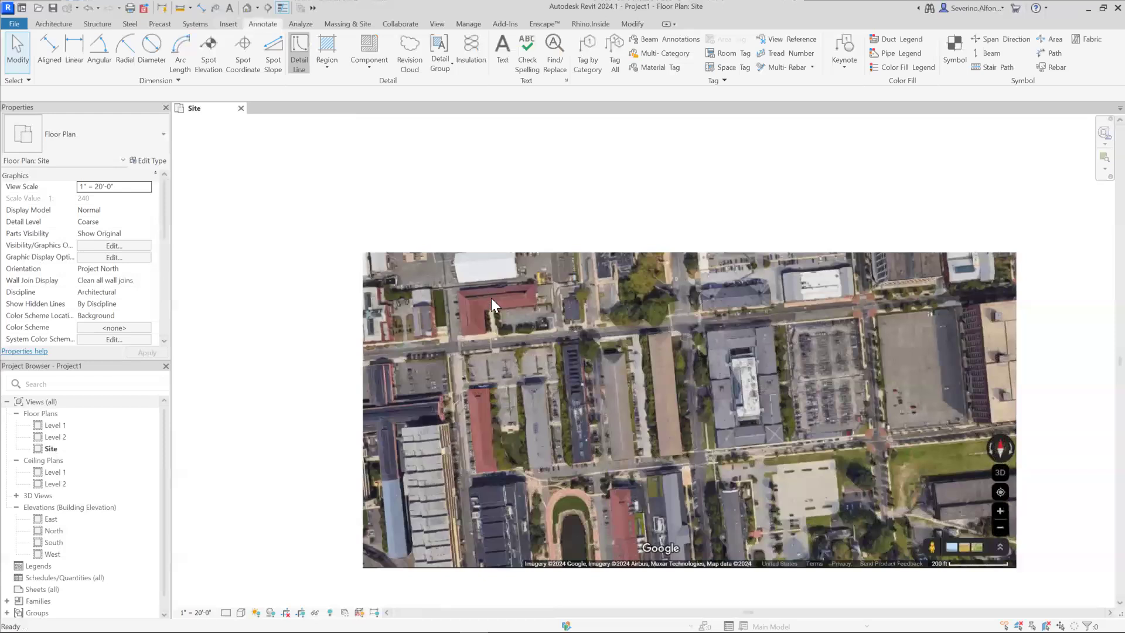
pyautogui.scroll(8, 613, 456)
pyautogui.click(613, 454)
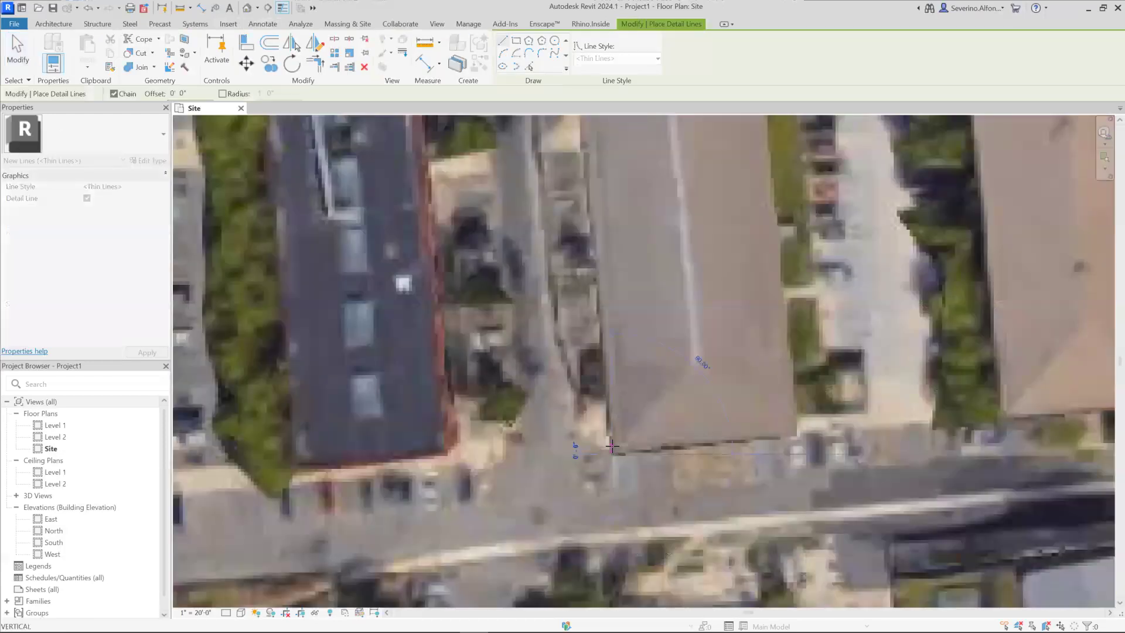
pyautogui.scroll(-6, 611, 422)
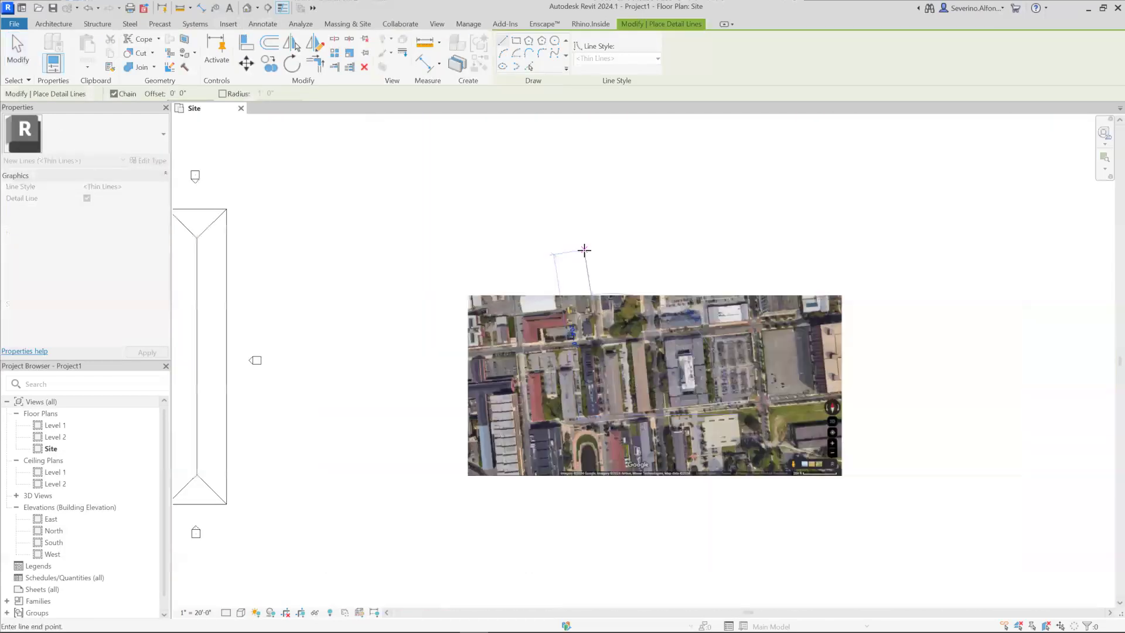
pyautogui.click(598, 248)
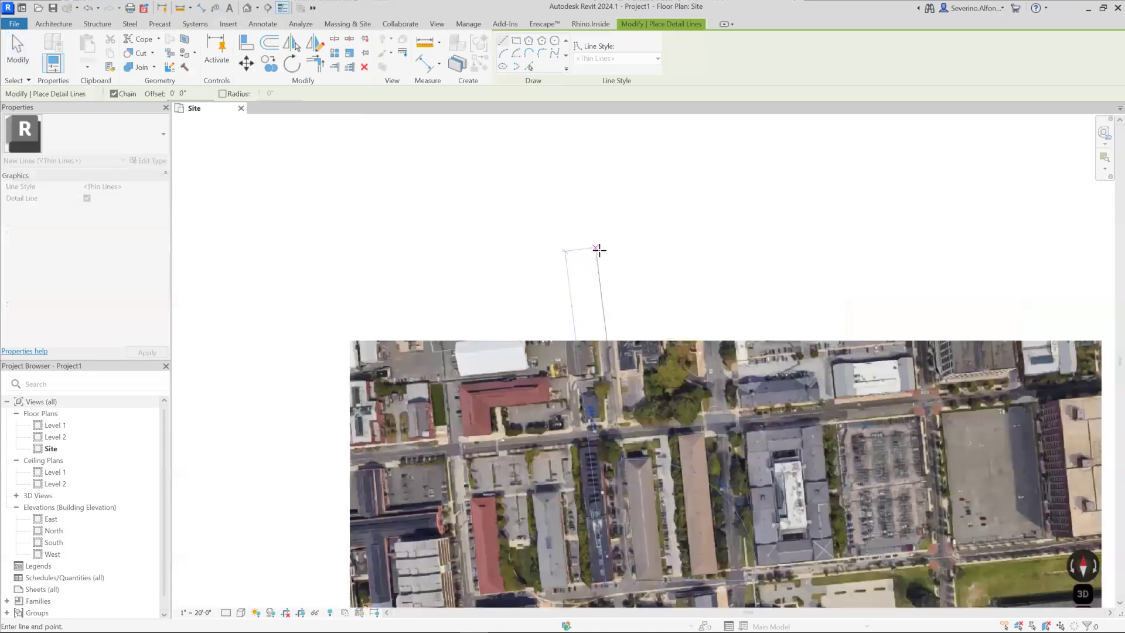
pyautogui.scroll(-3, 636, 319)
pyautogui.press('Escape')
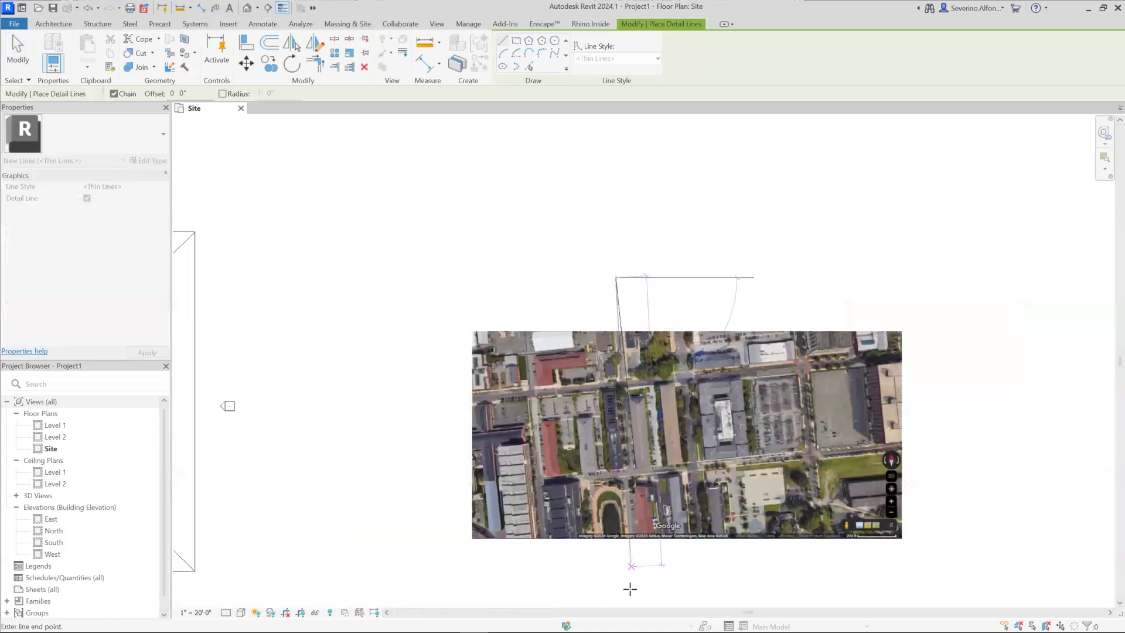
# Start a second detail line at the street intersection and finish drawing
pyautogui.scroll(2, 637, 520)
pyautogui.scroll(2, 644, 319)
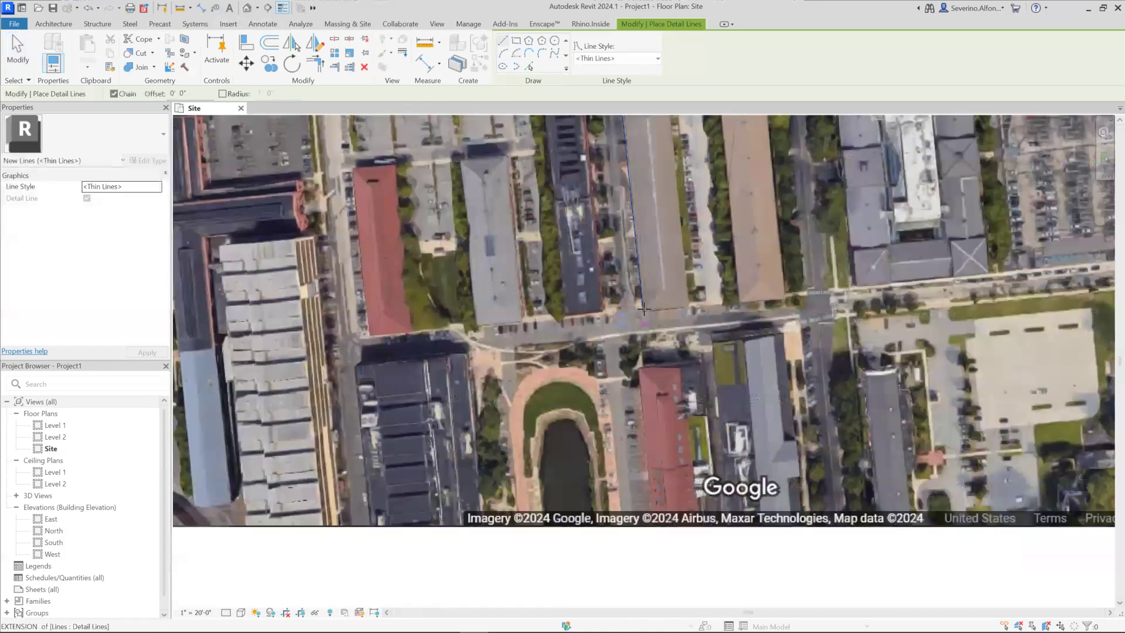
pyautogui.click(860, 299)
pyautogui.scroll(-3, 820, 414)
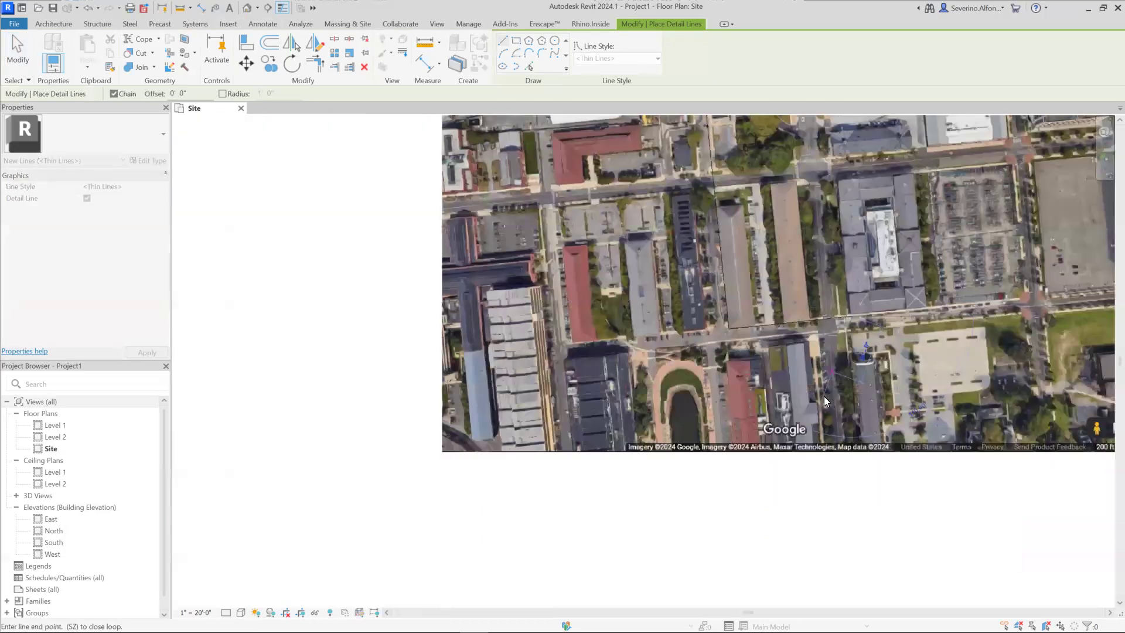
pyautogui.press('Escape')
pyautogui.press('Escape')
pyautogui.scroll(-2, 813, 418)
# Delete the aerial photo and window-select both traced lines
pyautogui.click(829, 419)
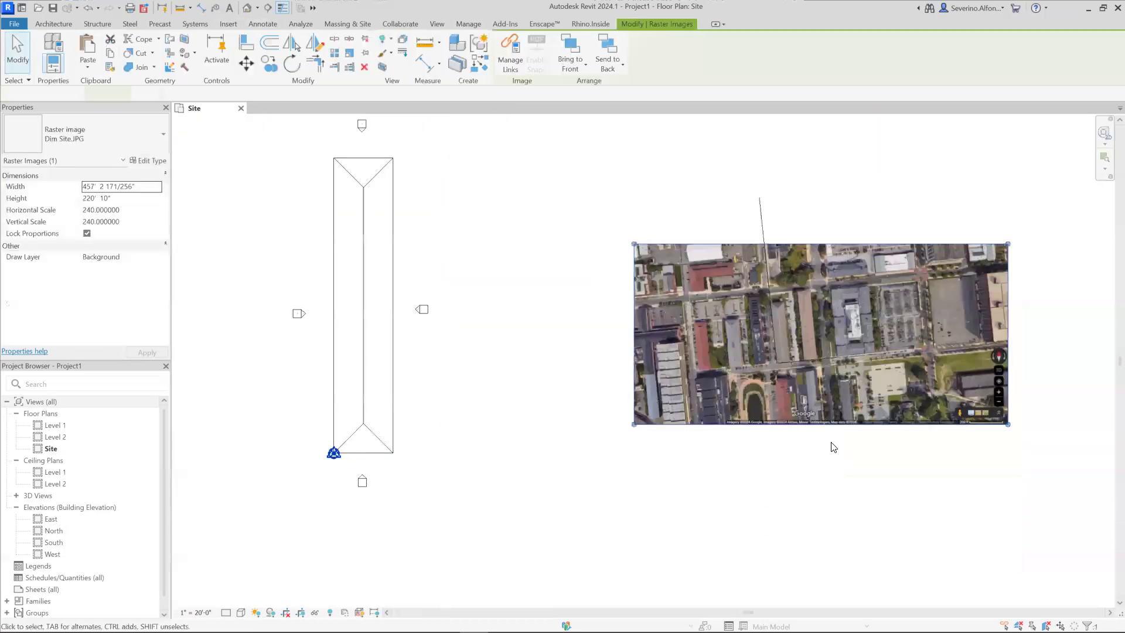
pyautogui.press('Delete')
pyautogui.moveTo(812, 344); pyautogui.dragTo(762, 388)
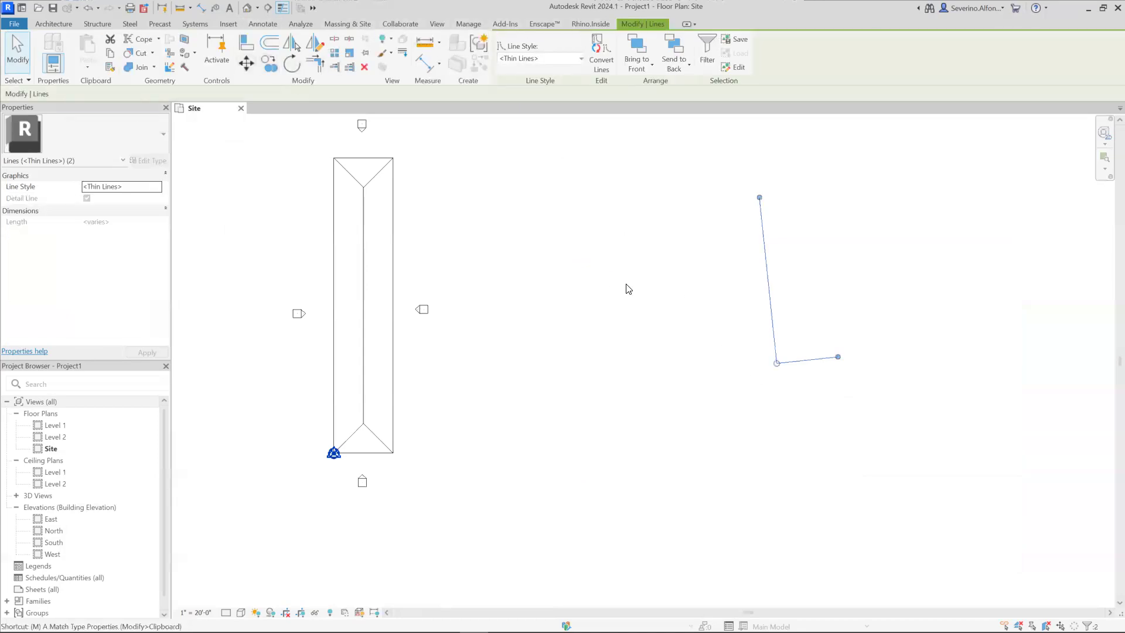
# Move the two lines with MV from their corner to the mass corner at the origin
pyautogui.press('m')
pyautogui.press('v')
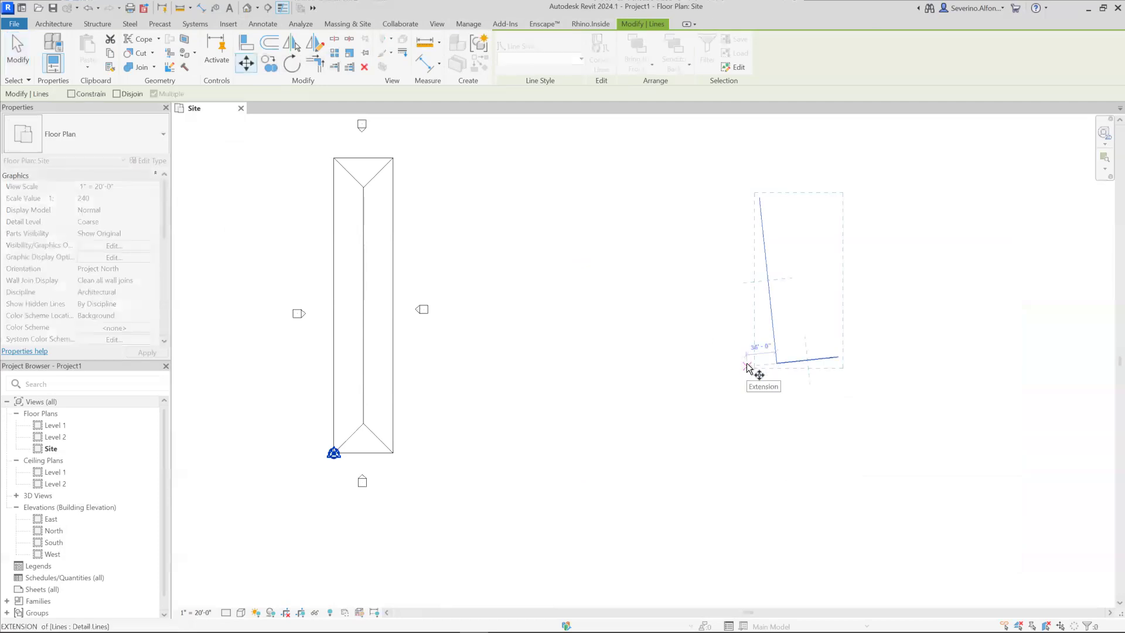
pyautogui.click(778, 364)
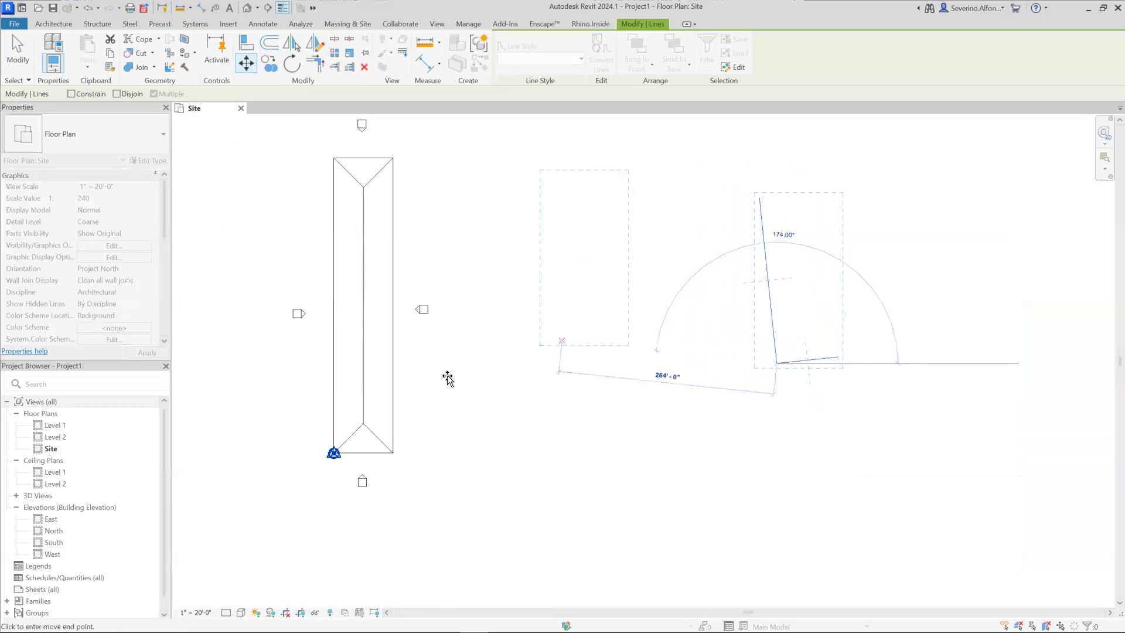
pyautogui.scroll(1, 326, 455)
pyautogui.scroll(2, 326, 454)
pyautogui.click(354, 453)
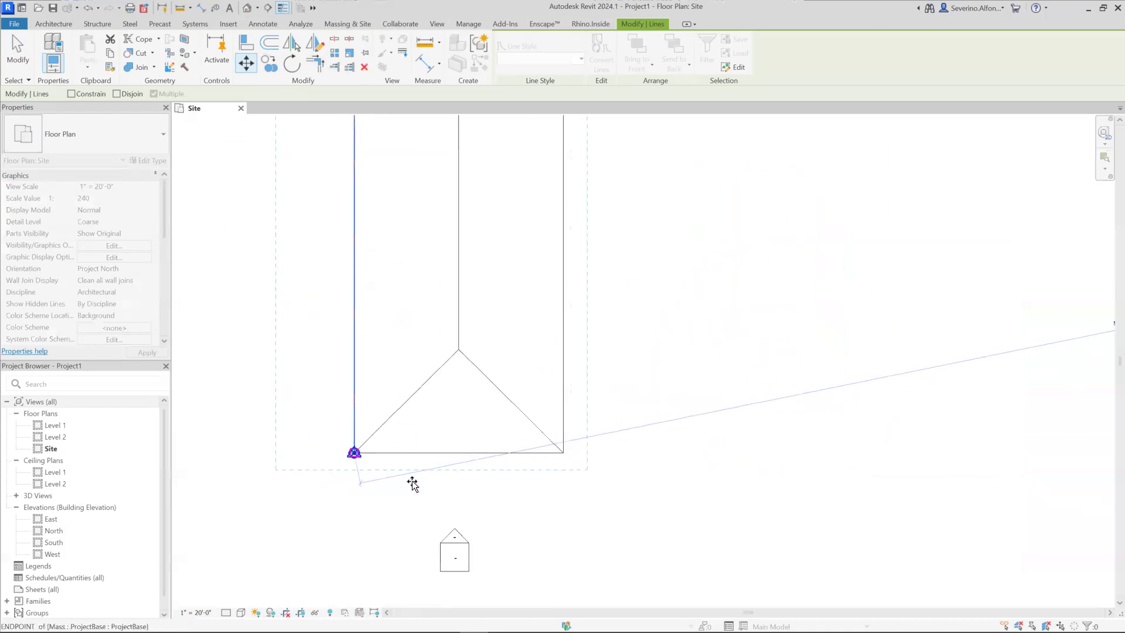
pyautogui.scroll(-2, 472, 494)
pyautogui.press('Escape')
pyautogui.scroll(-1, 591, 490)
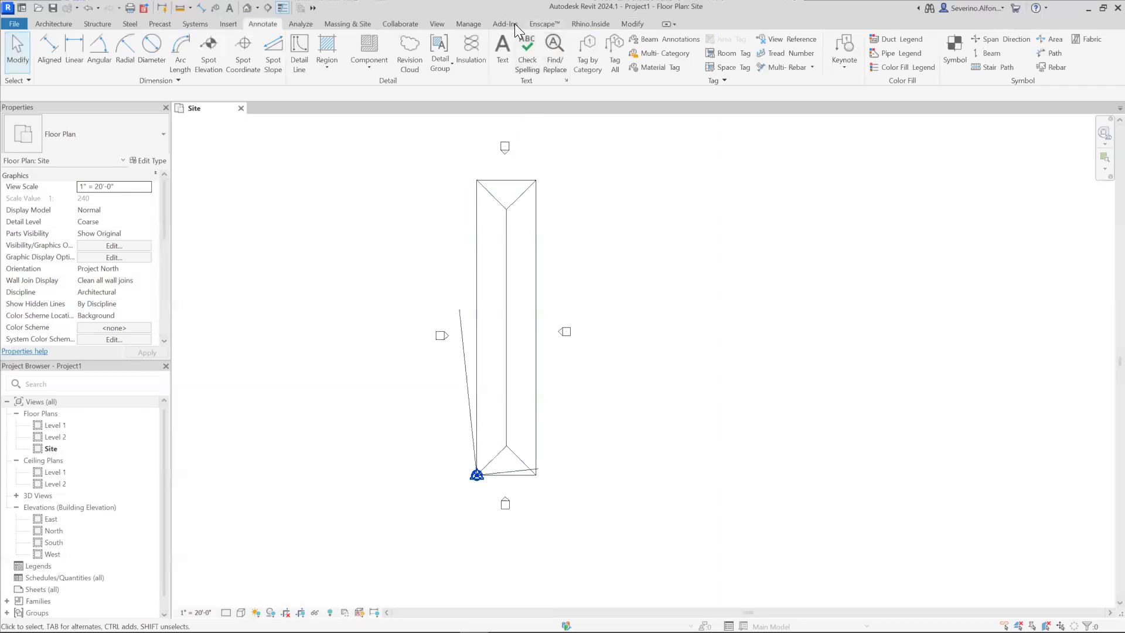
# Change the Site plan's Orientation from Project North to True North and apply
pyautogui.click(467, 24)
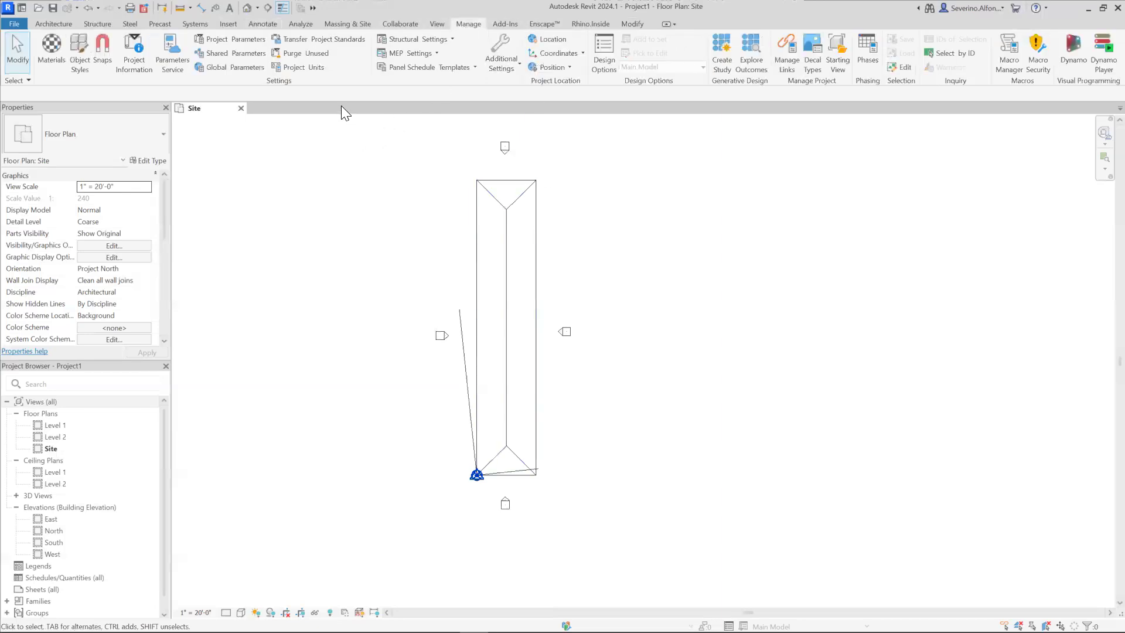
pyautogui.click(558, 66)
pyautogui.click(116, 271)
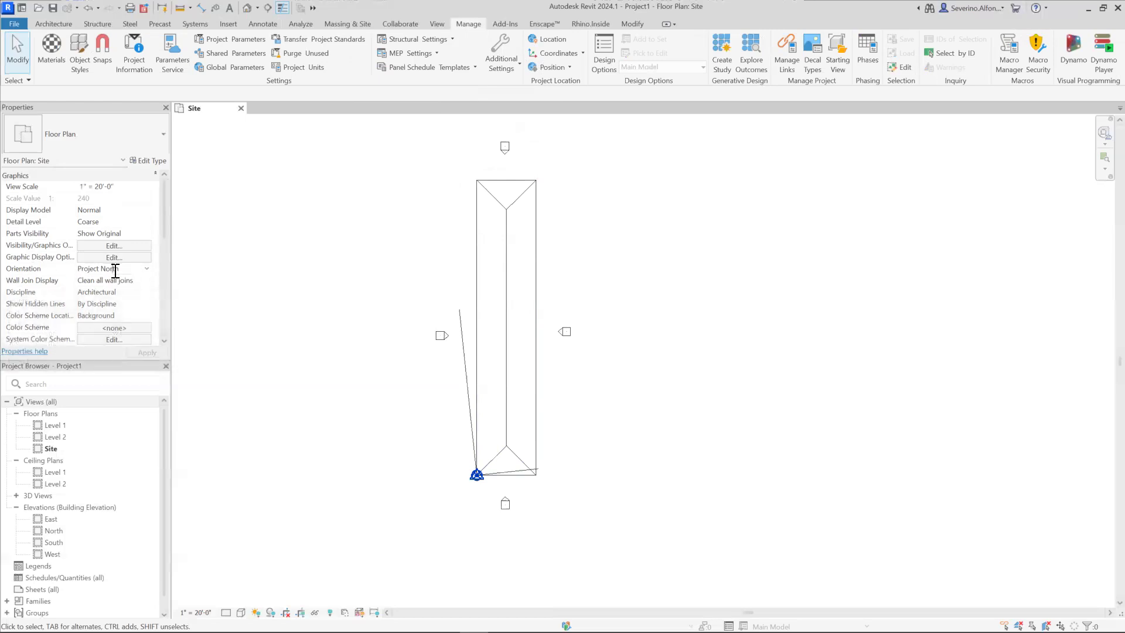
pyautogui.click(146, 269)
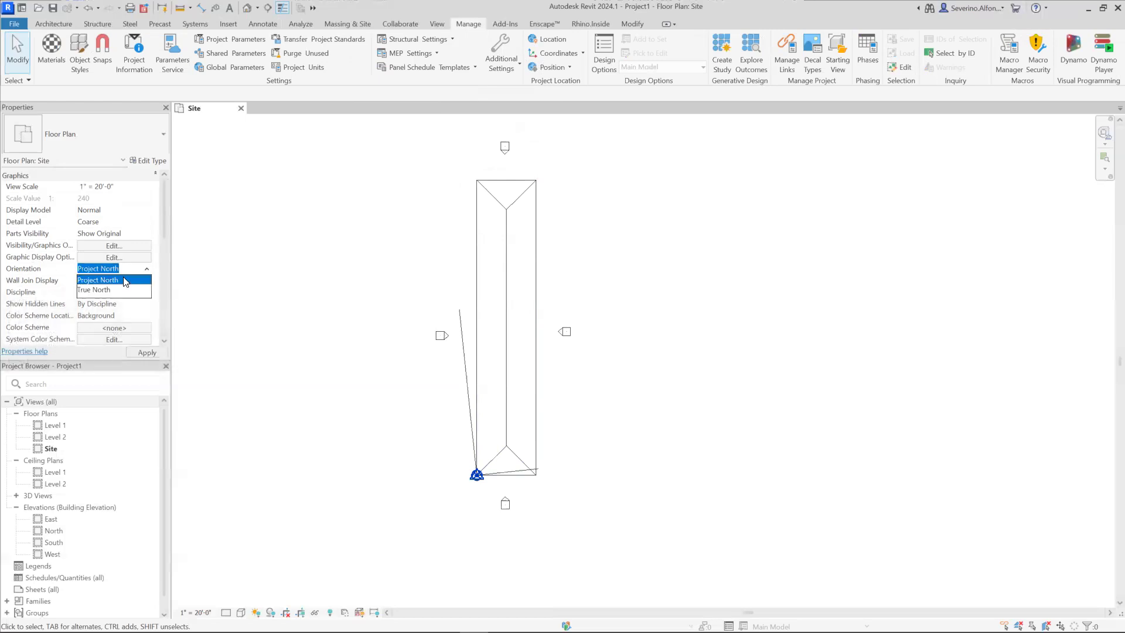
pyautogui.click(87, 290)
pyautogui.click(145, 354)
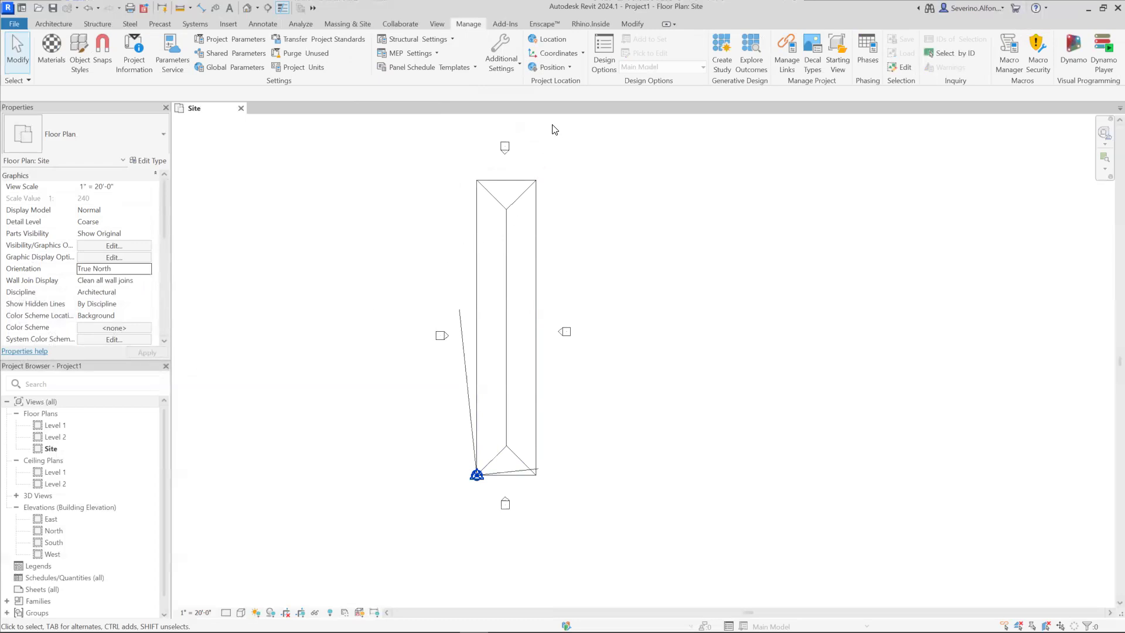
pyautogui.click(559, 53)
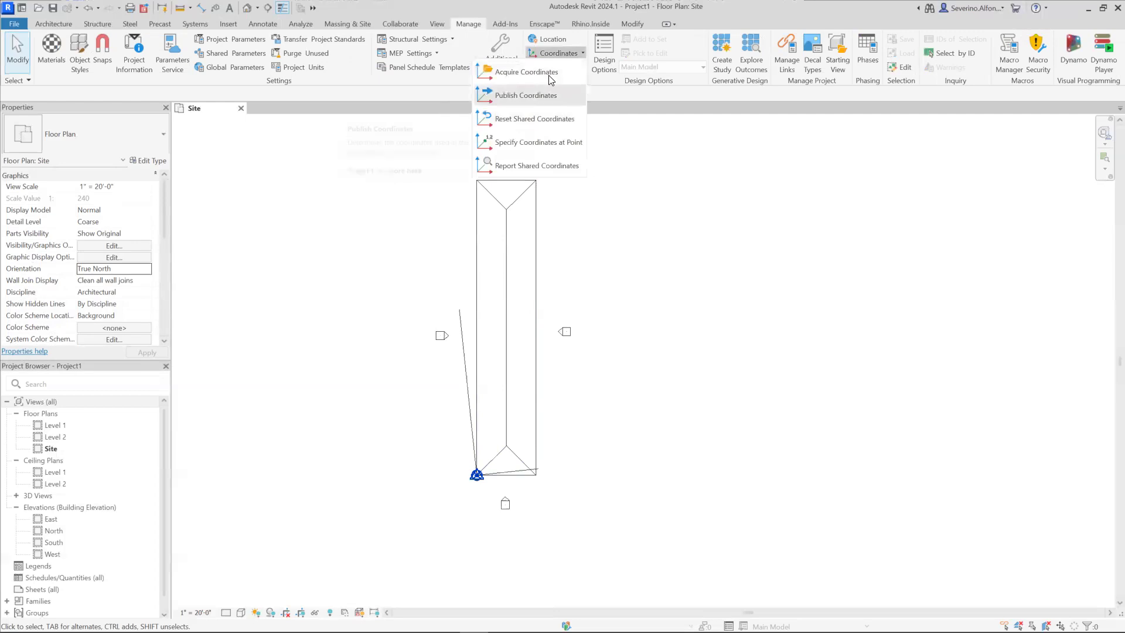
# Rotate 6° from the building's left edge onto the traced detail line
pyautogui.click(565, 66)
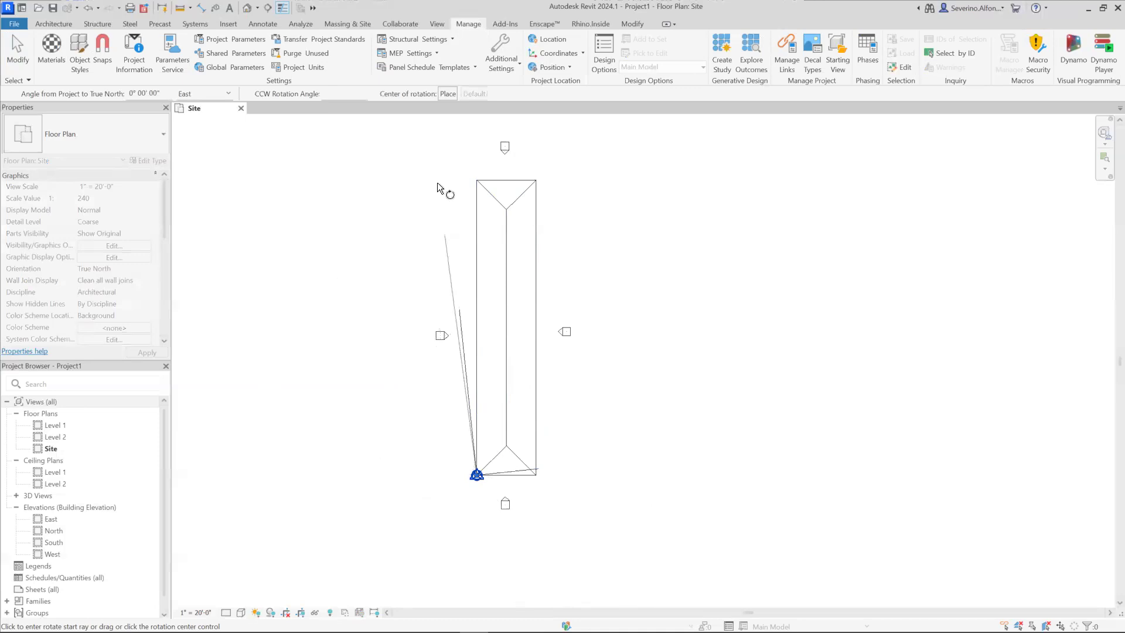
pyautogui.click(474, 188)
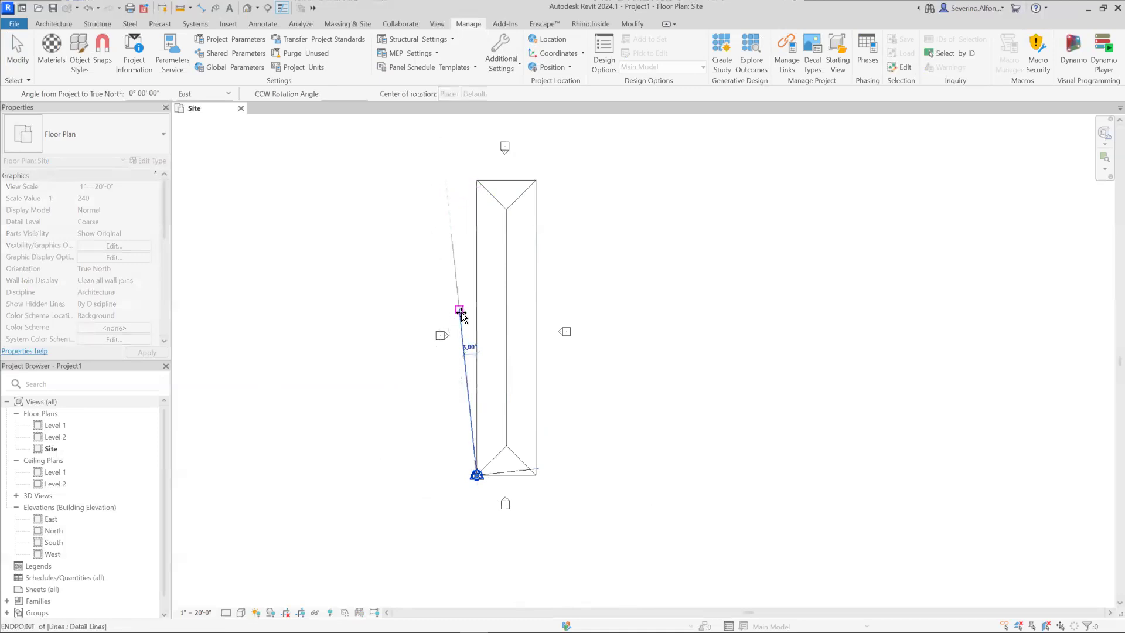
pyautogui.click(460, 310)
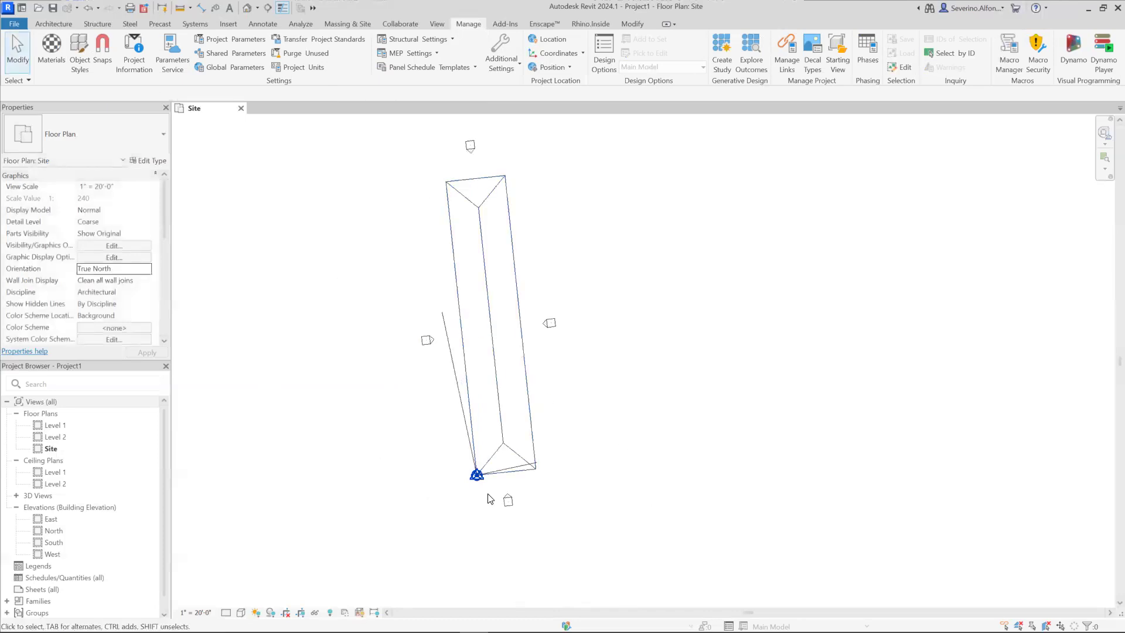
pyautogui.scroll(1, 495, 465)
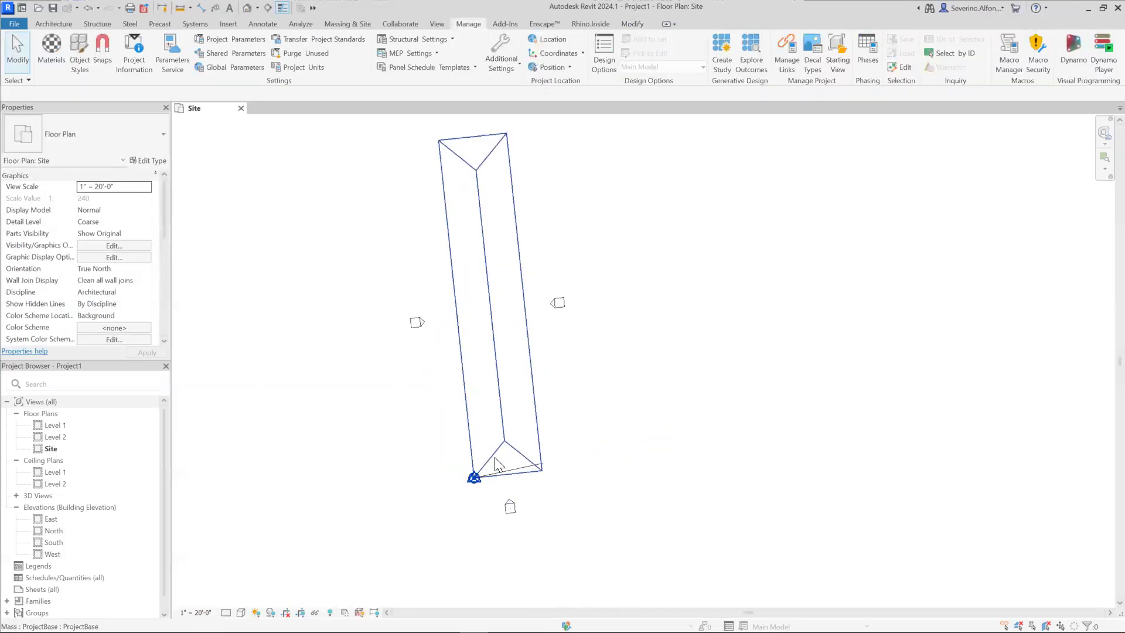
pyautogui.scroll(2, 495, 464)
pyautogui.click(539, 483)
pyautogui.click(658, 490)
pyautogui.scroll(-3, 658, 490)
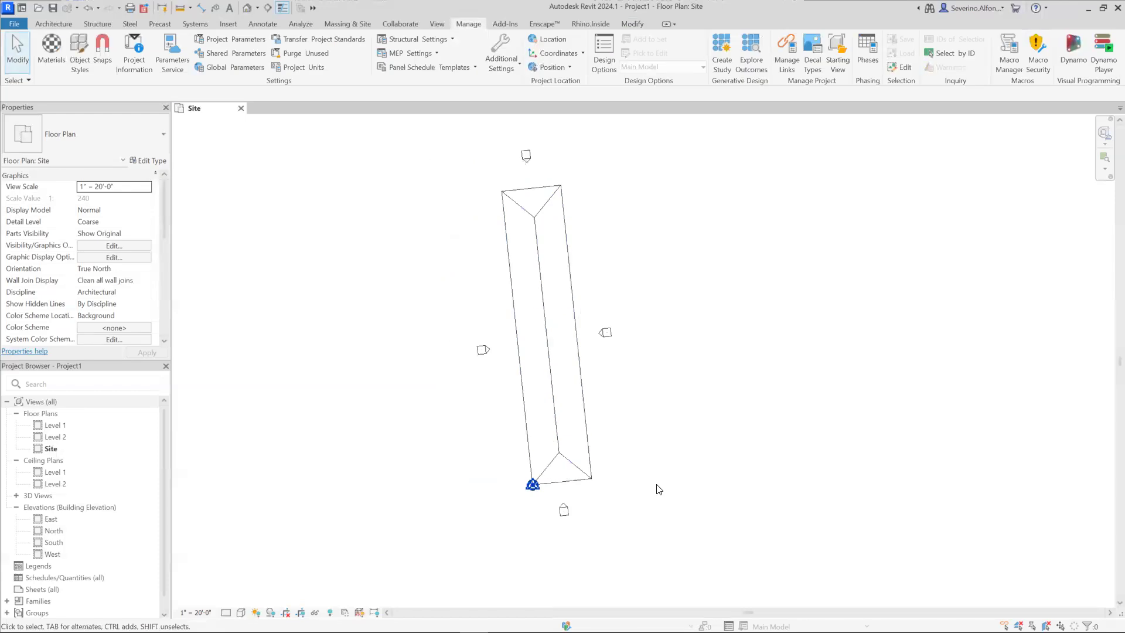
pyautogui.scroll(-2, 645, 478)
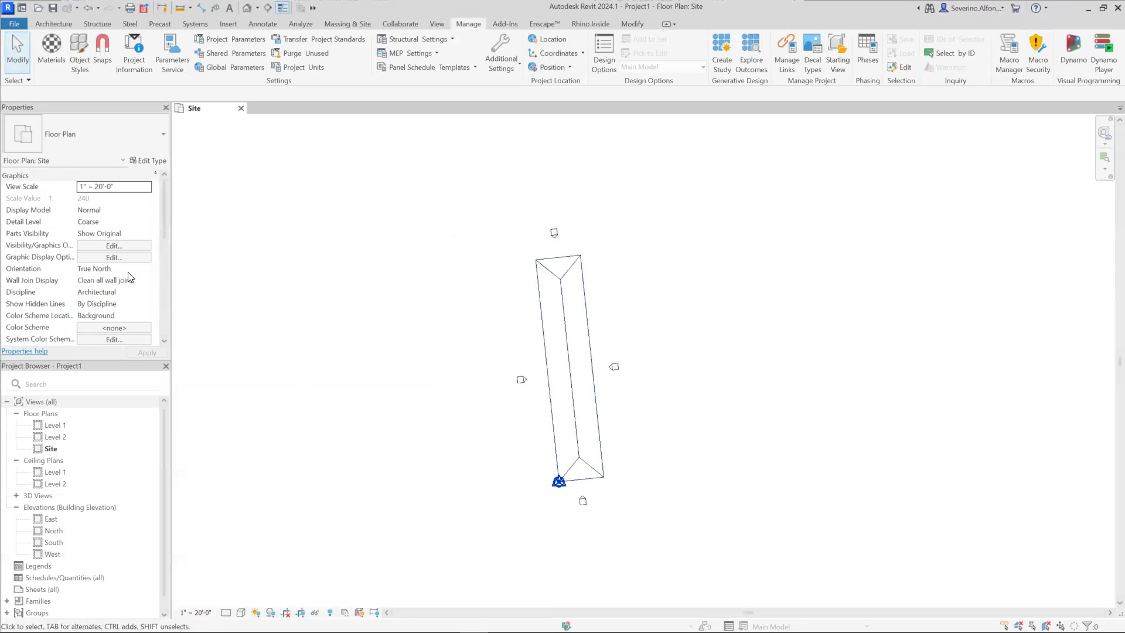
pyautogui.scroll(-1, 428, 394)
pyautogui.moveTo(427, 395); pyautogui.dragTo(413, 384, button='middle')
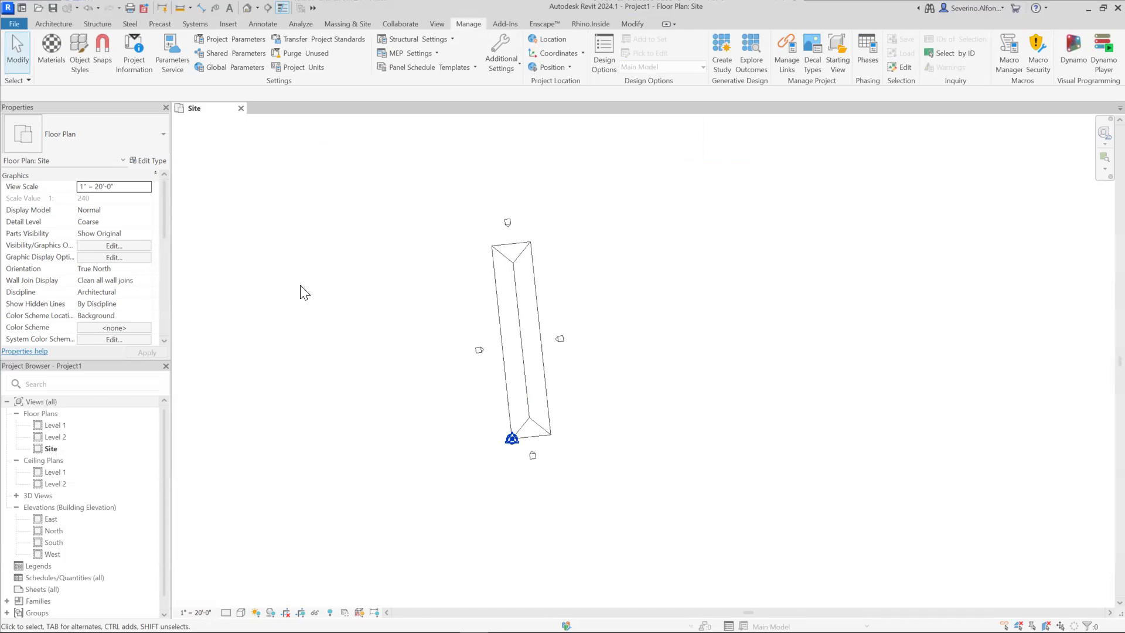
pyautogui.moveTo(359, 344); pyautogui.dragTo(407, 332, button='middle')
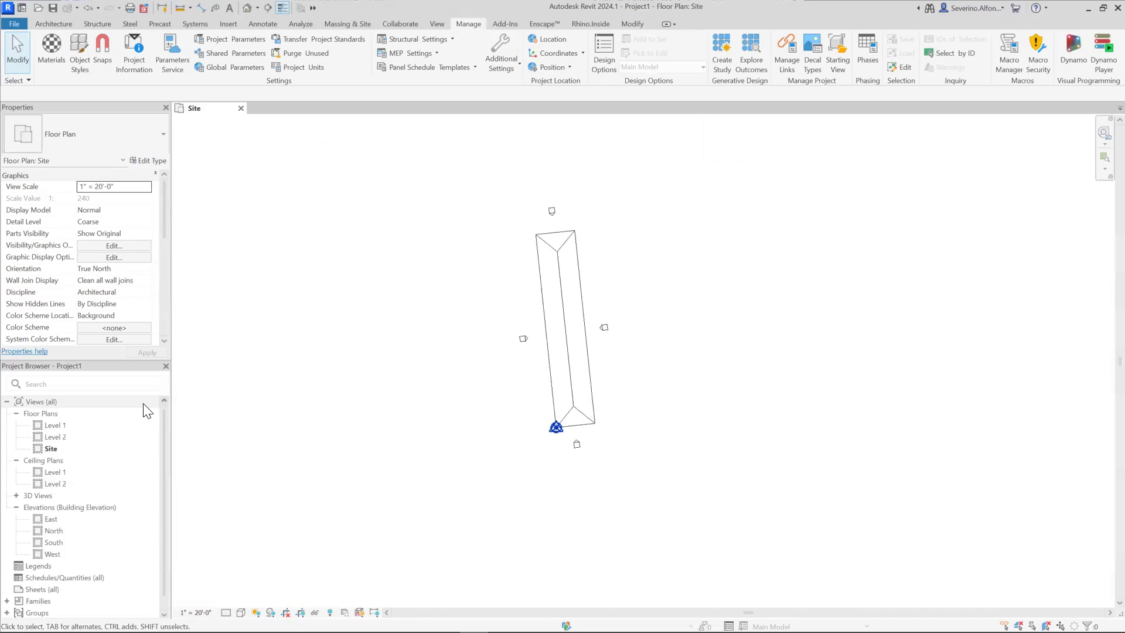
pyautogui.click(148, 269)
pyautogui.click(146, 269)
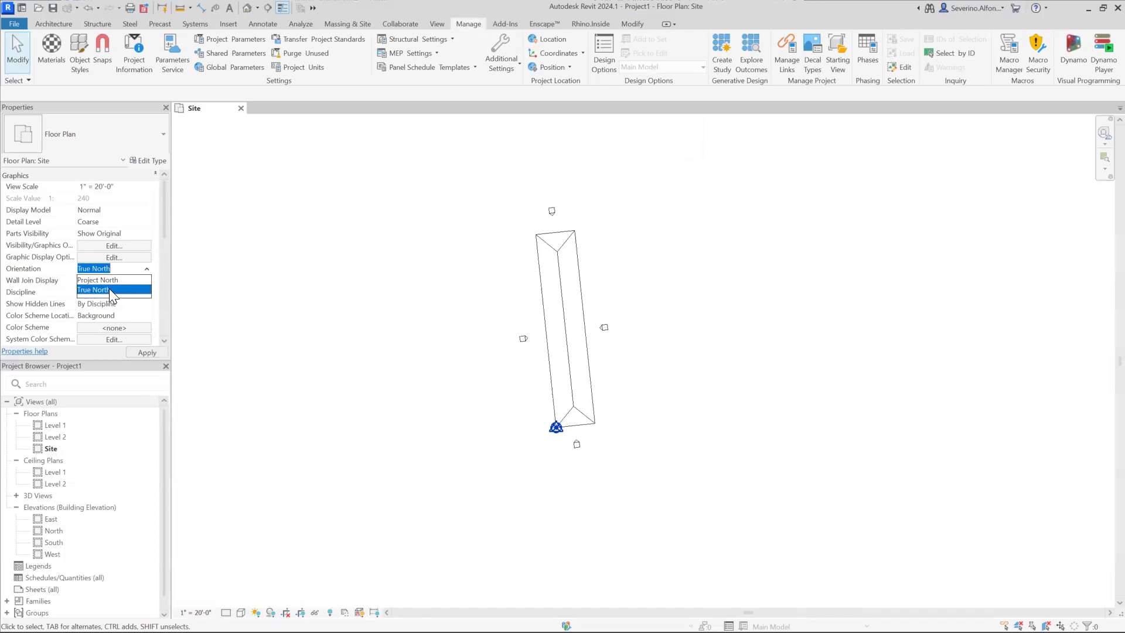
pyautogui.click(104, 282)
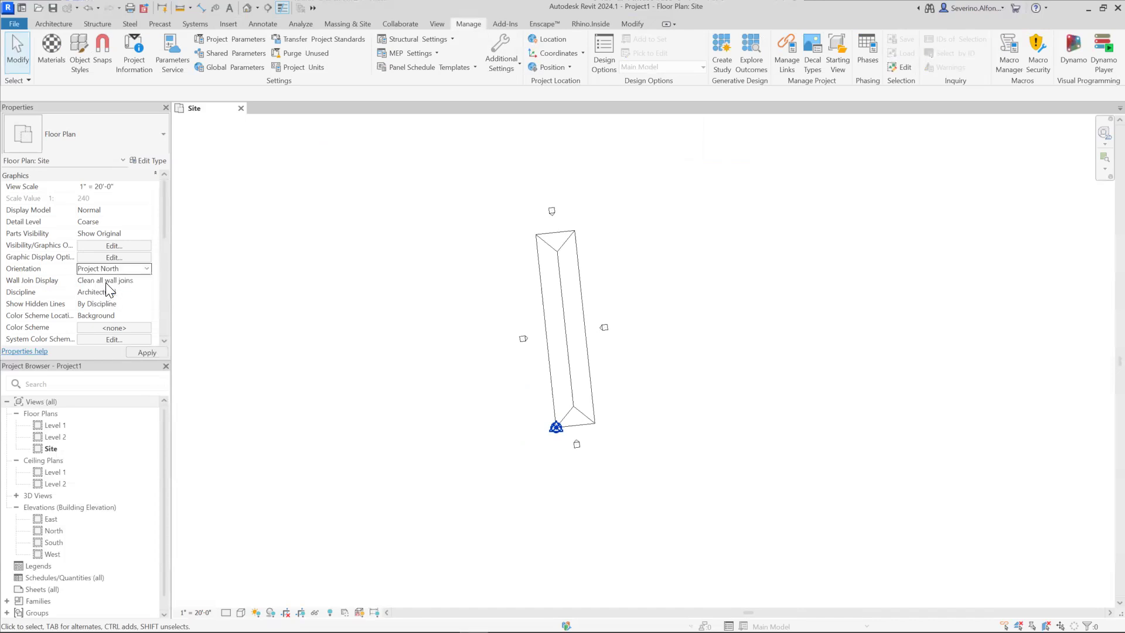
pyautogui.click(150, 352)
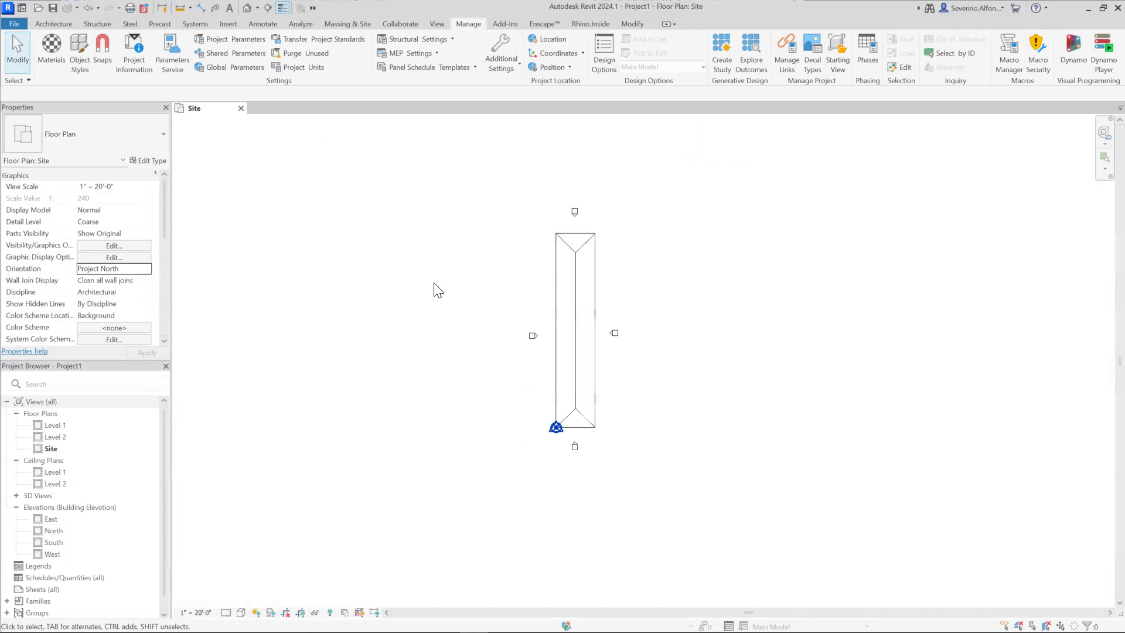
pyautogui.scroll(1, 560, 346)
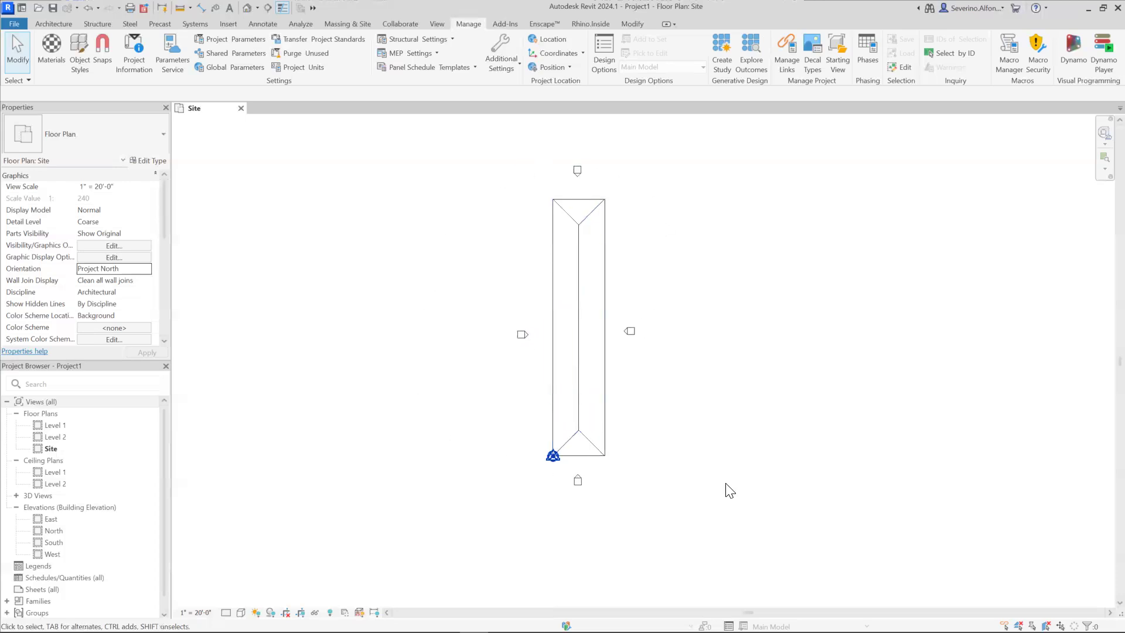
pyautogui.click(147, 269)
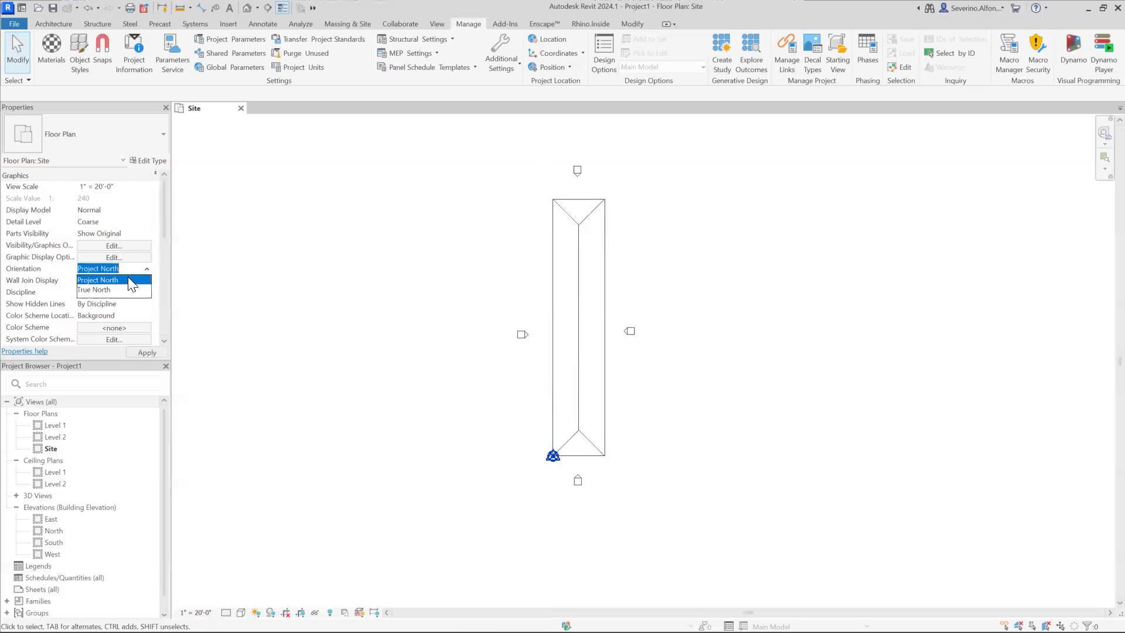
pyautogui.click(93, 290)
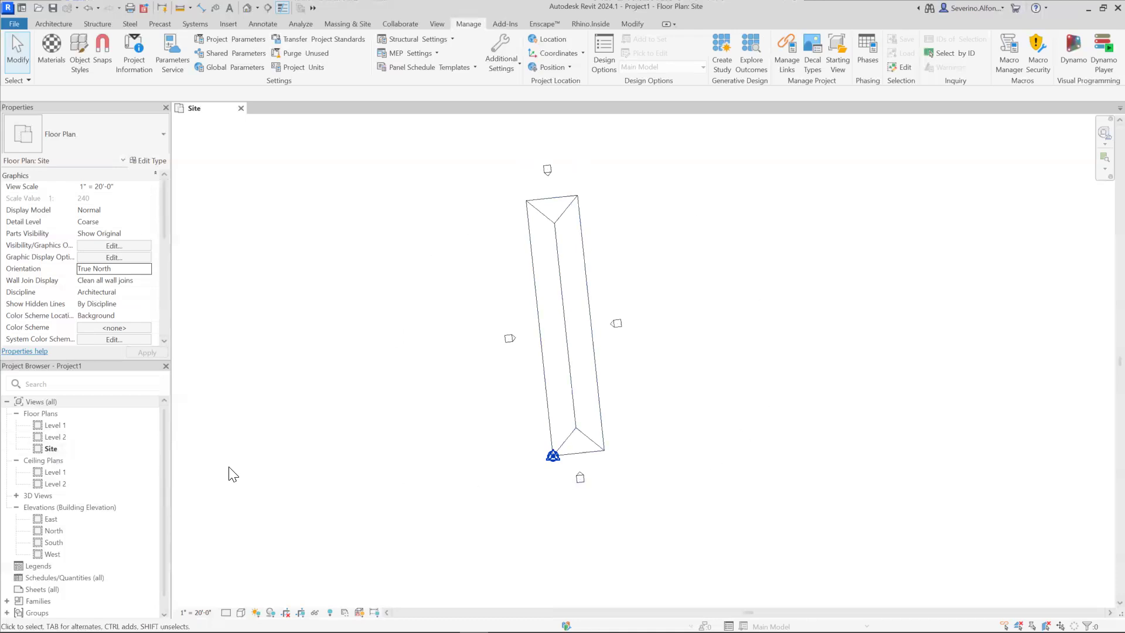
# Open the Level 1 floor plan and turn shadows on
pyautogui.doubleClick(49, 427)
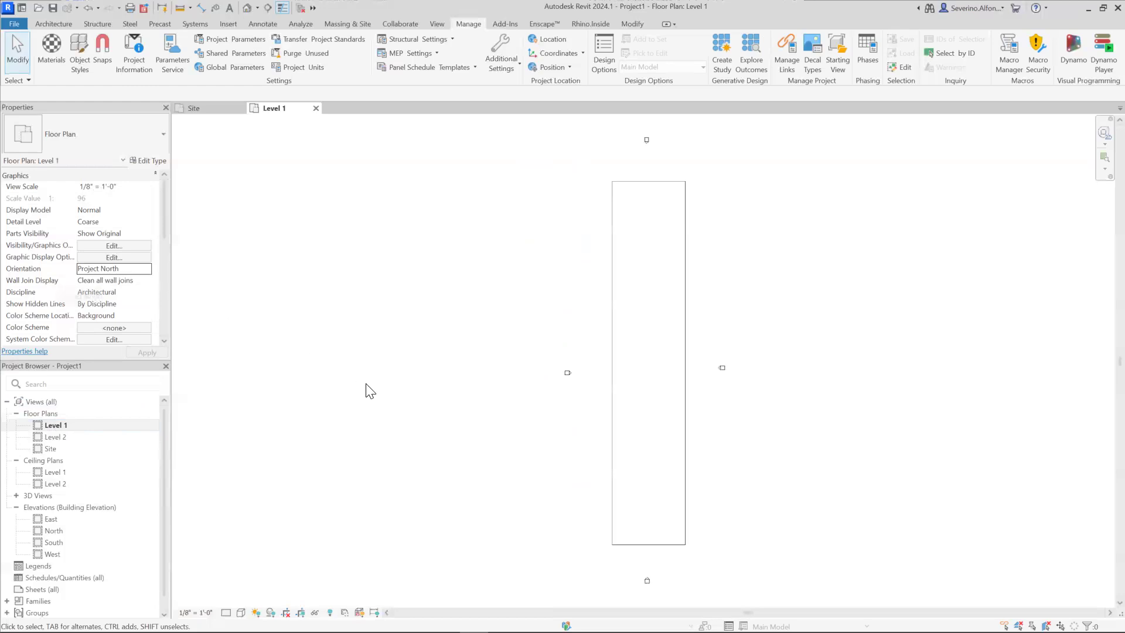
pyautogui.scroll(-2, 370, 391)
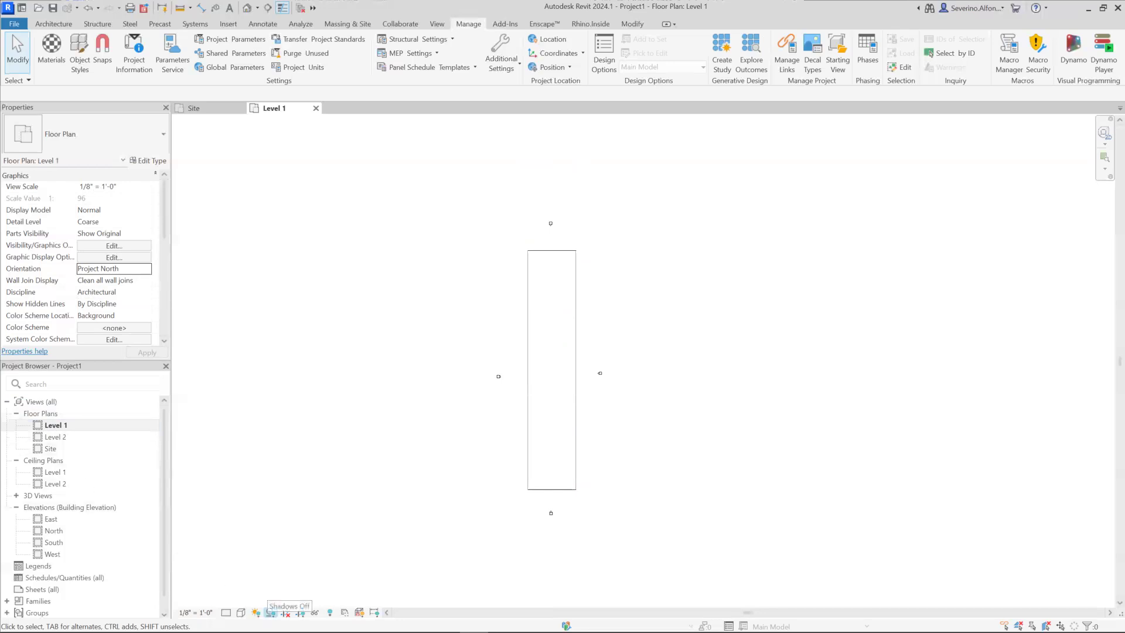
pyautogui.click(270, 612)
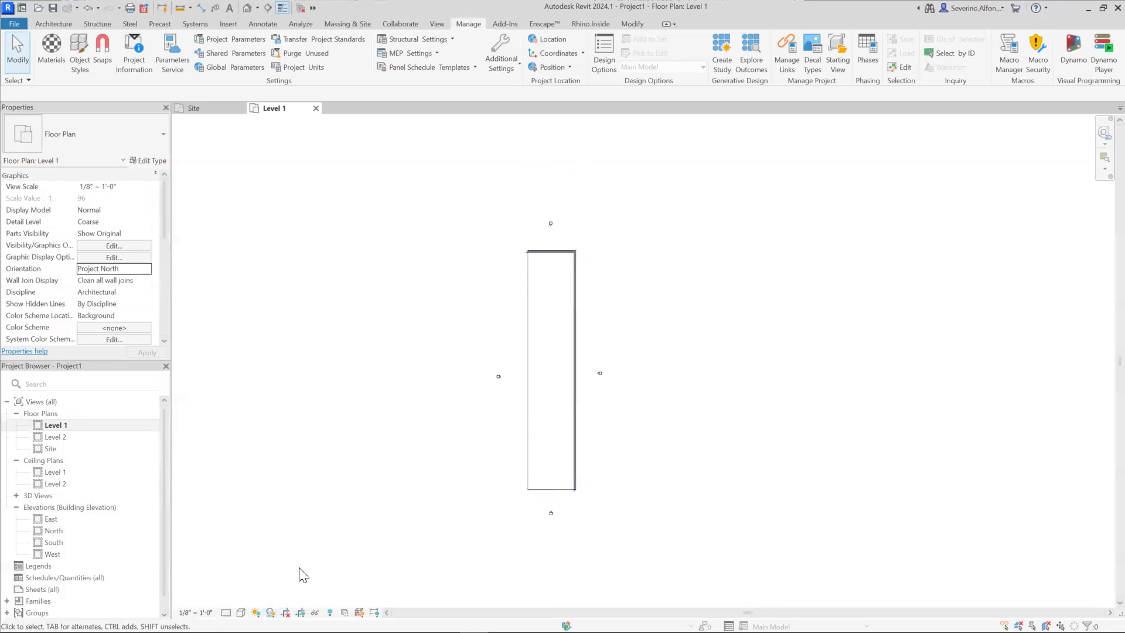
# Set a Still sun using the Spring Equinox preset (3/20/2010, 12:00 PM)
pyautogui.click(255, 613)
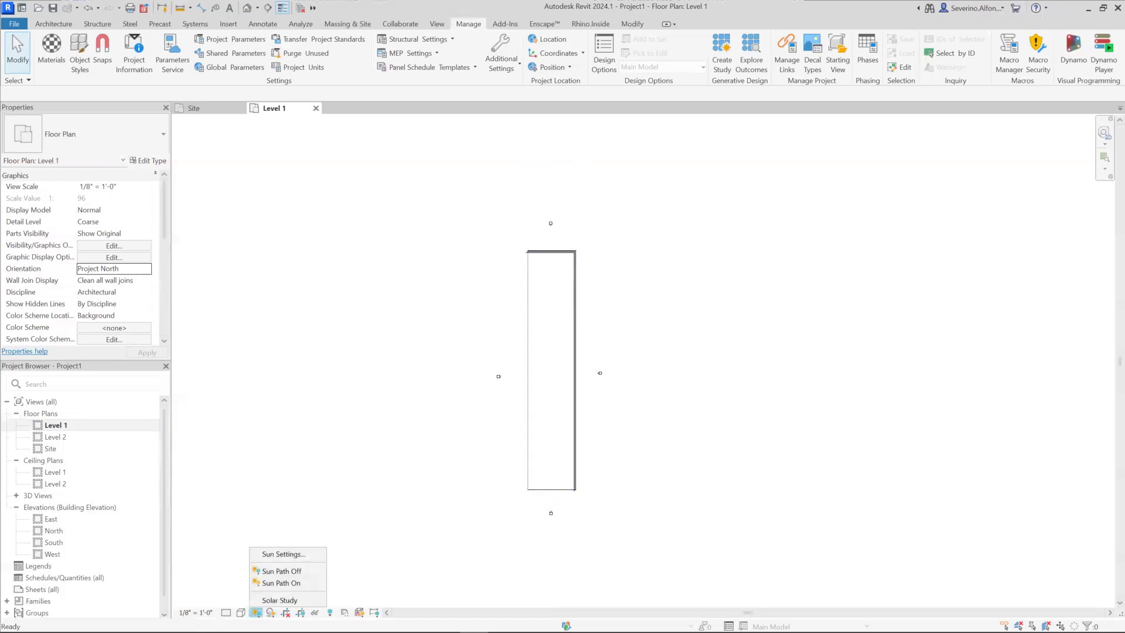
pyautogui.click(286, 557)
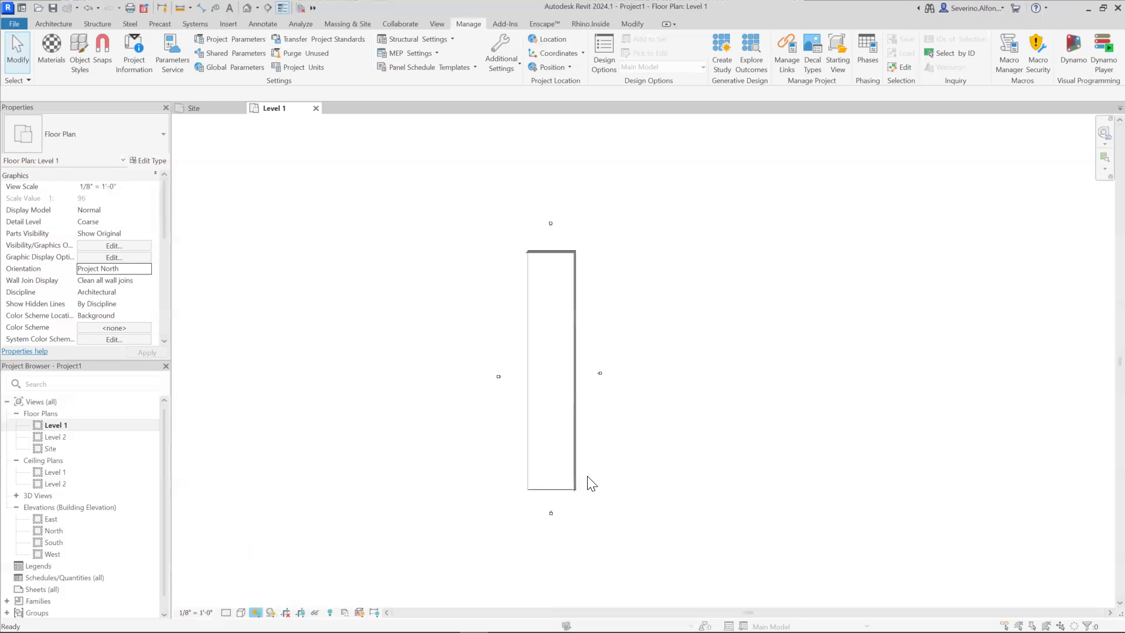
pyautogui.moveTo(584, 217); pyautogui.dragTo(429, 182)
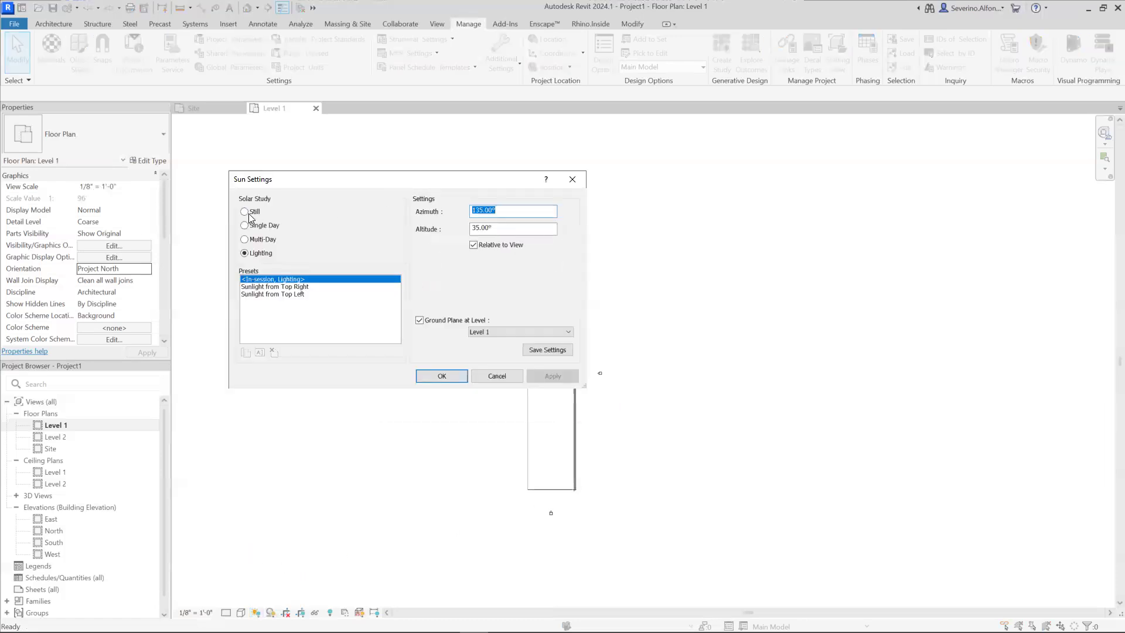
pyautogui.click(245, 212)
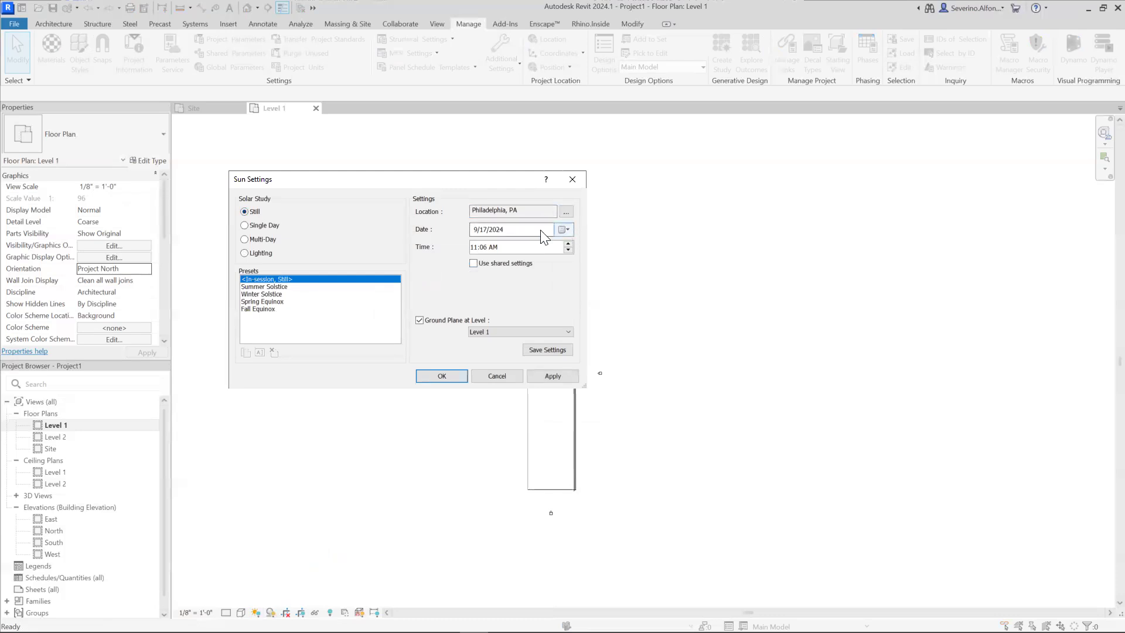
pyautogui.click(567, 245)
pyautogui.click(536, 373)
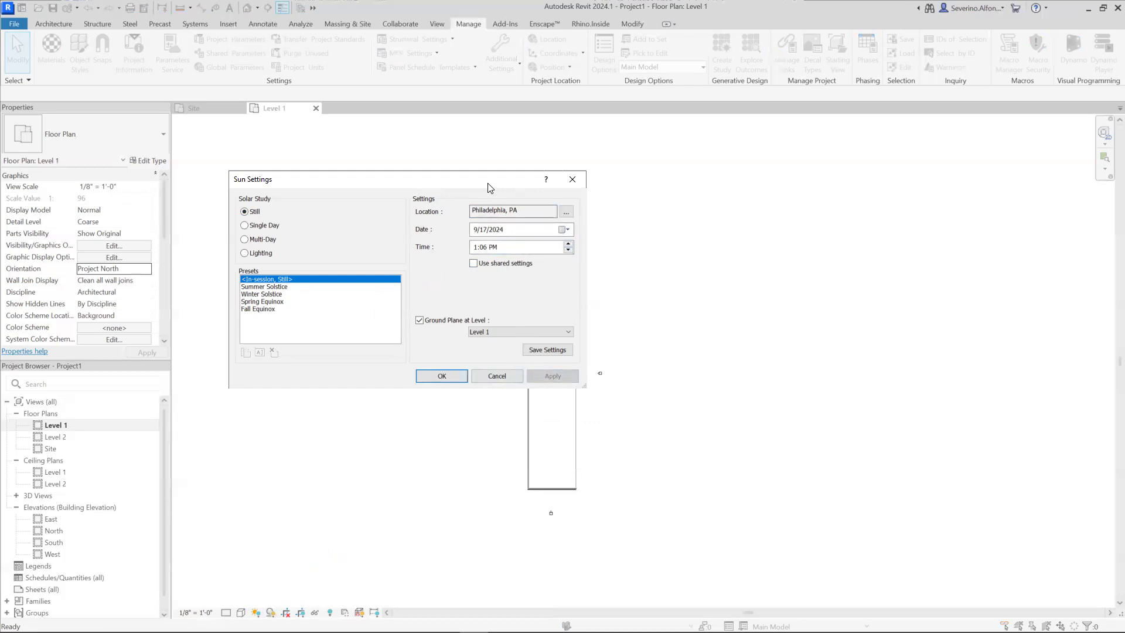
pyautogui.moveTo(479, 179); pyautogui.dragTo(437, 179)
pyautogui.click(236, 286)
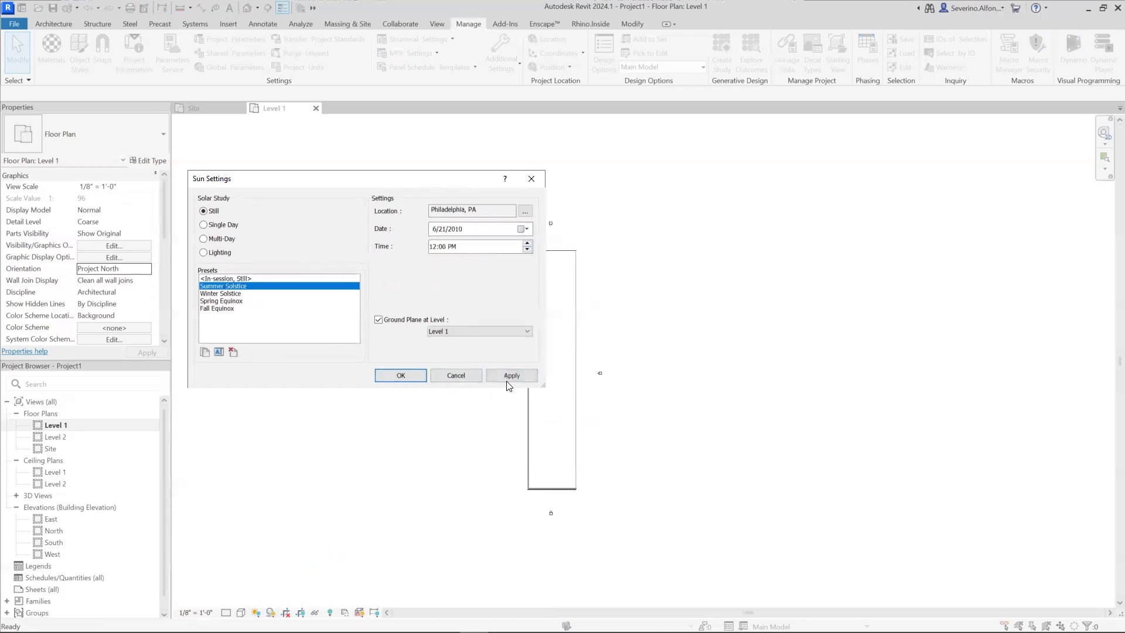
pyautogui.click(512, 376)
pyautogui.click(222, 301)
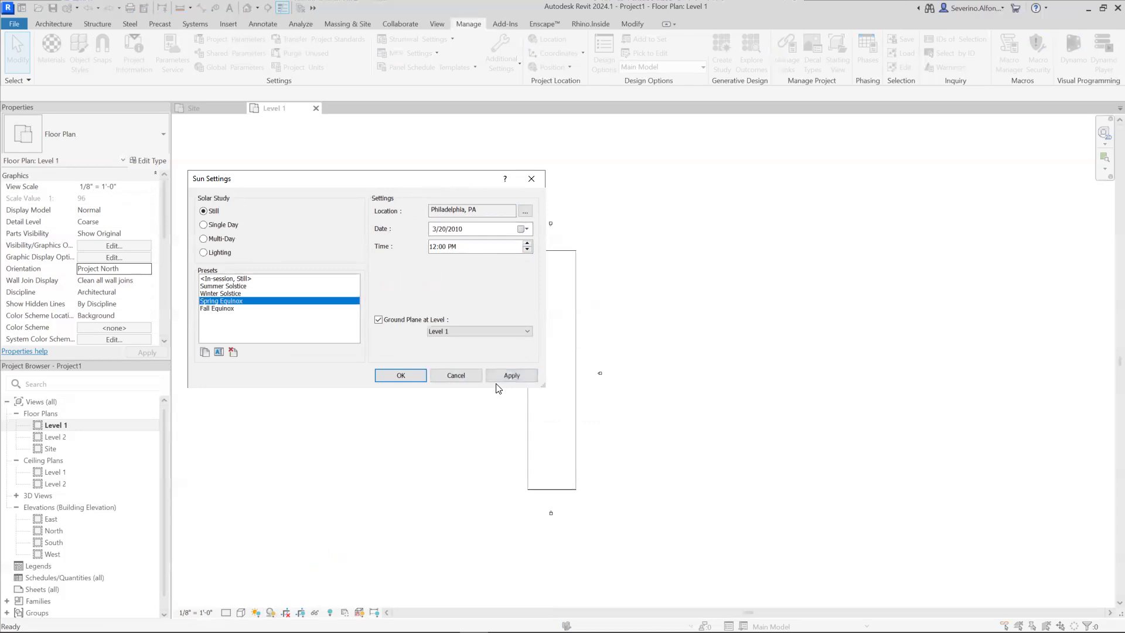
pyautogui.click(507, 375)
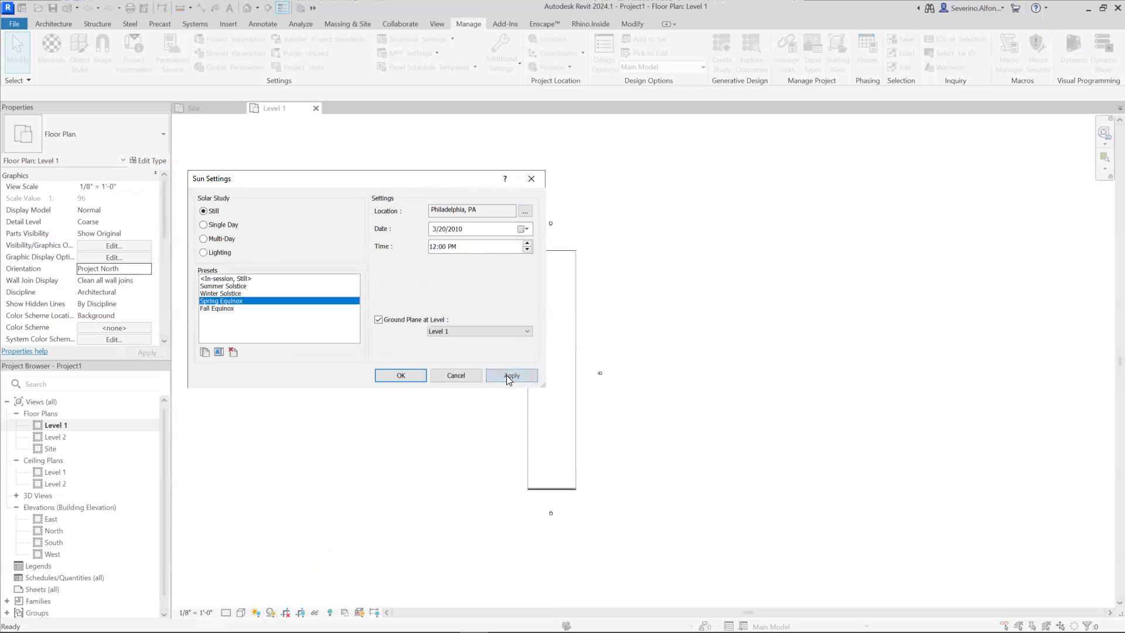
pyautogui.click(413, 375)
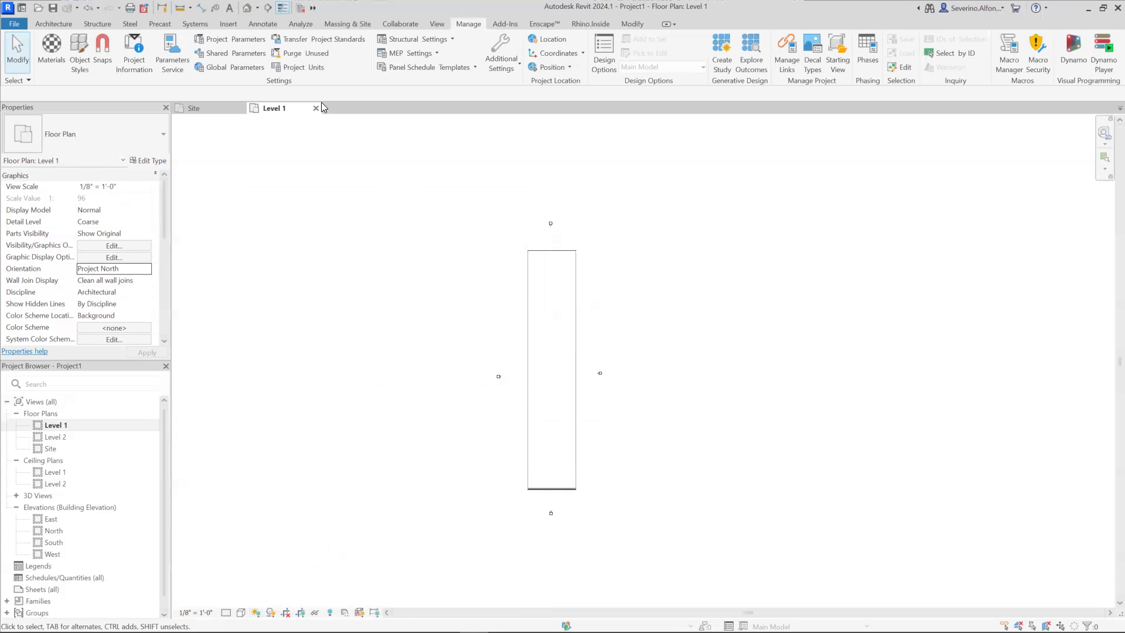
# Open the default {3D} view showing the gabled ProjectBase mass
pyautogui.click(246, 7)
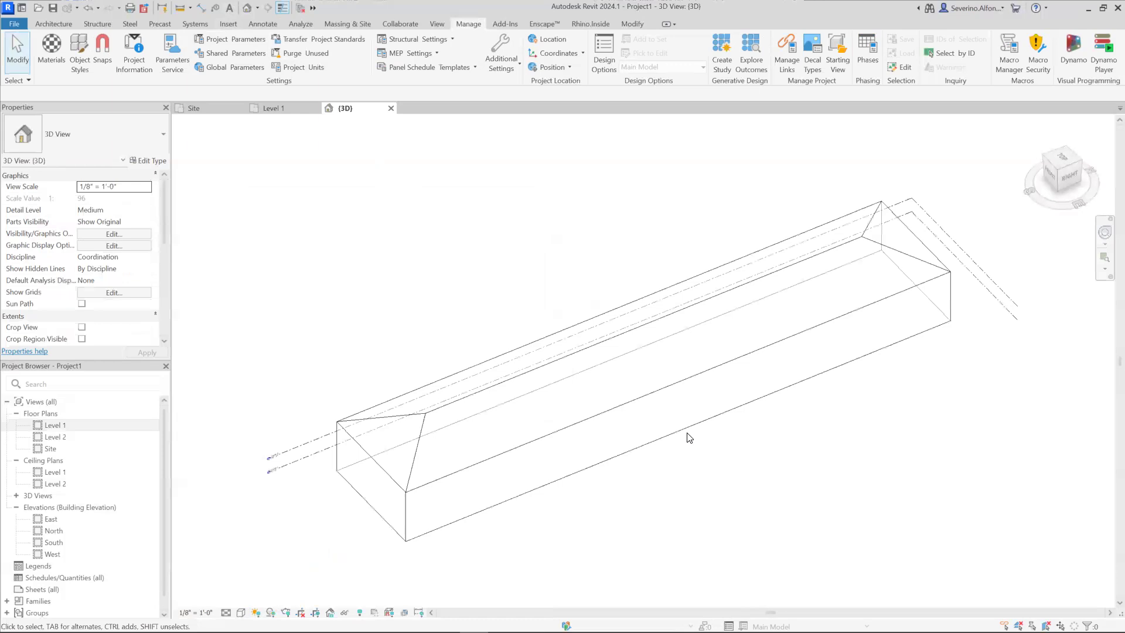